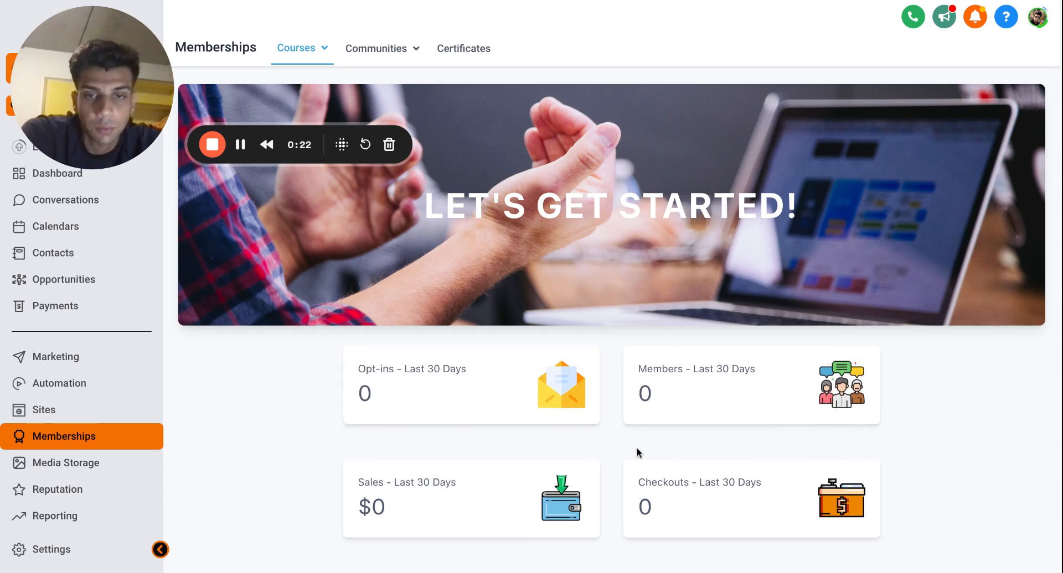
Go to the course products list and start creating a new product from scratch.
mouse_move(303, 63)
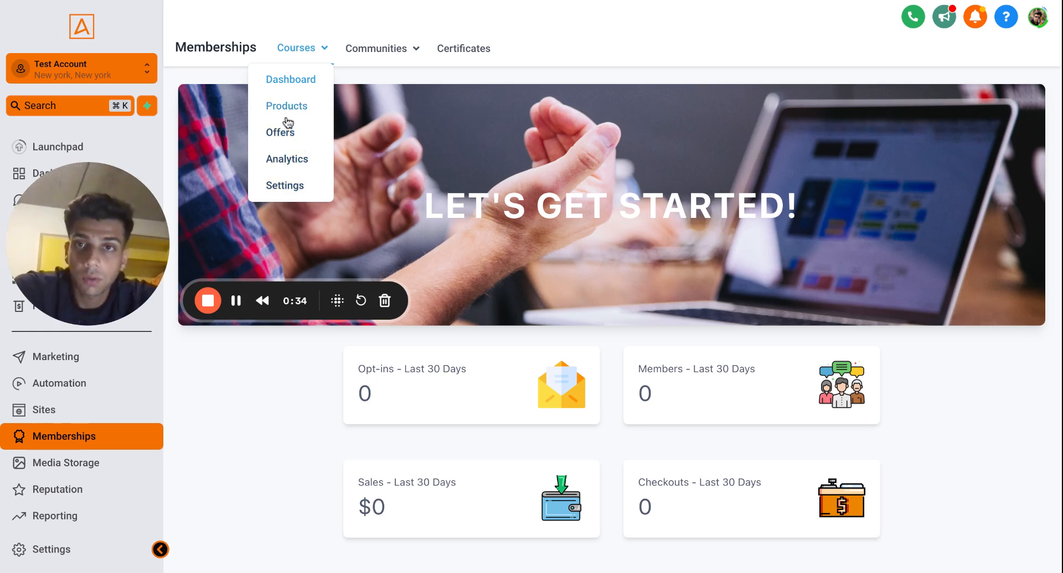
left_click(299, 107)
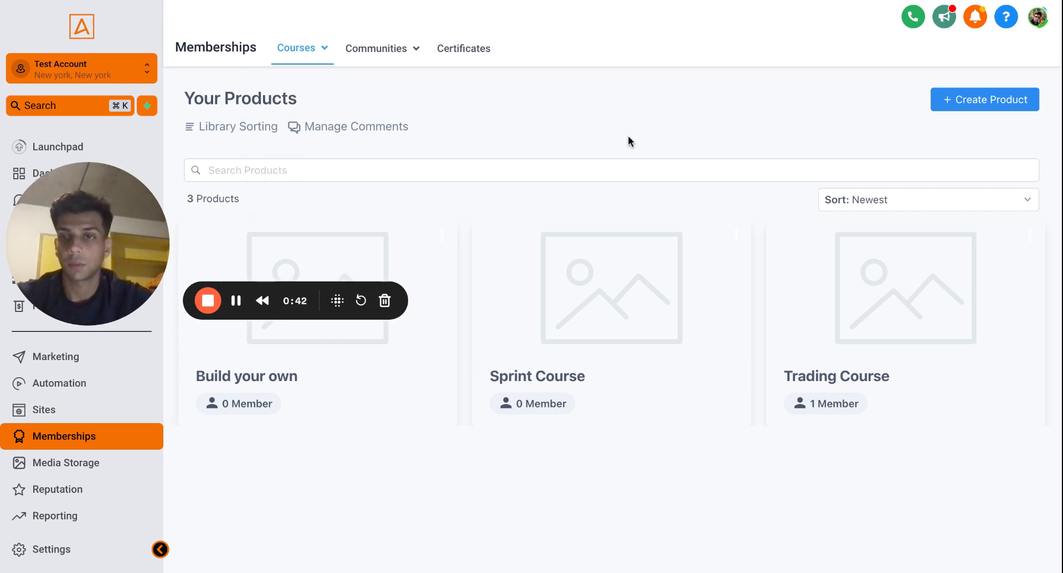
left_click(961, 106)
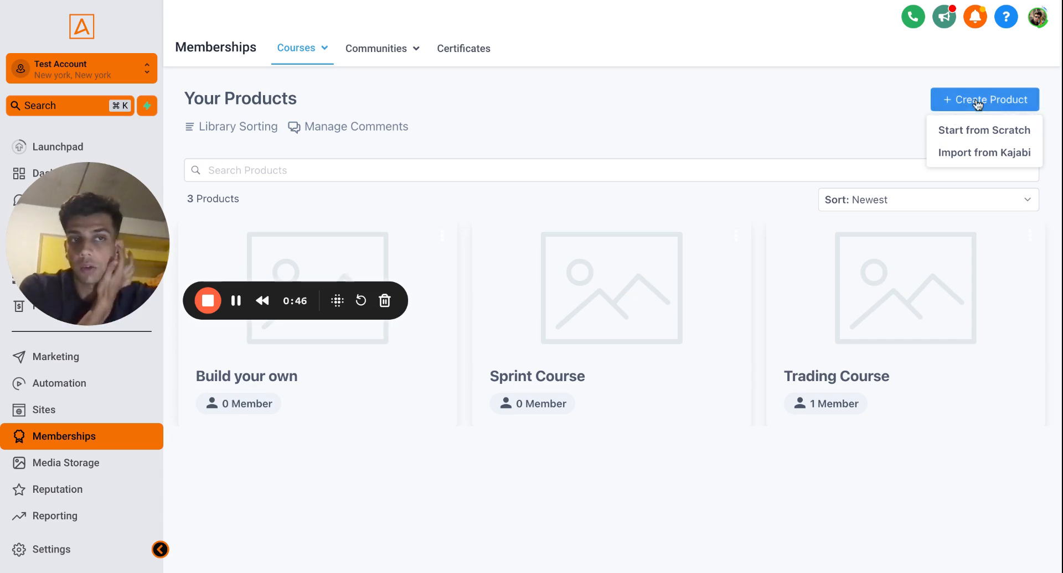
left_click(977, 131)
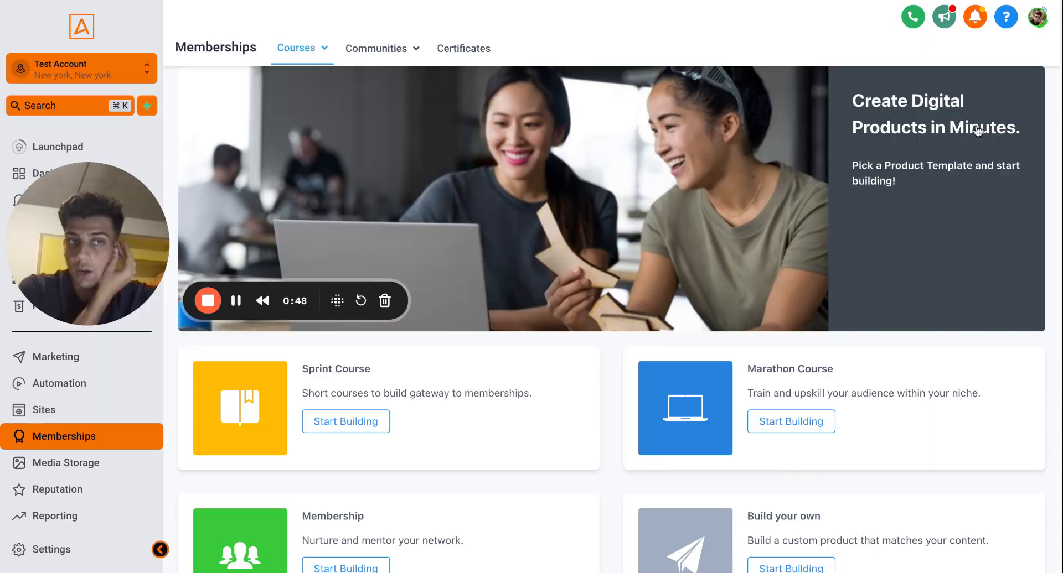
Create a product from the Build your own template and name it "Trading Course".
scroll(463, 361, "down", 2)
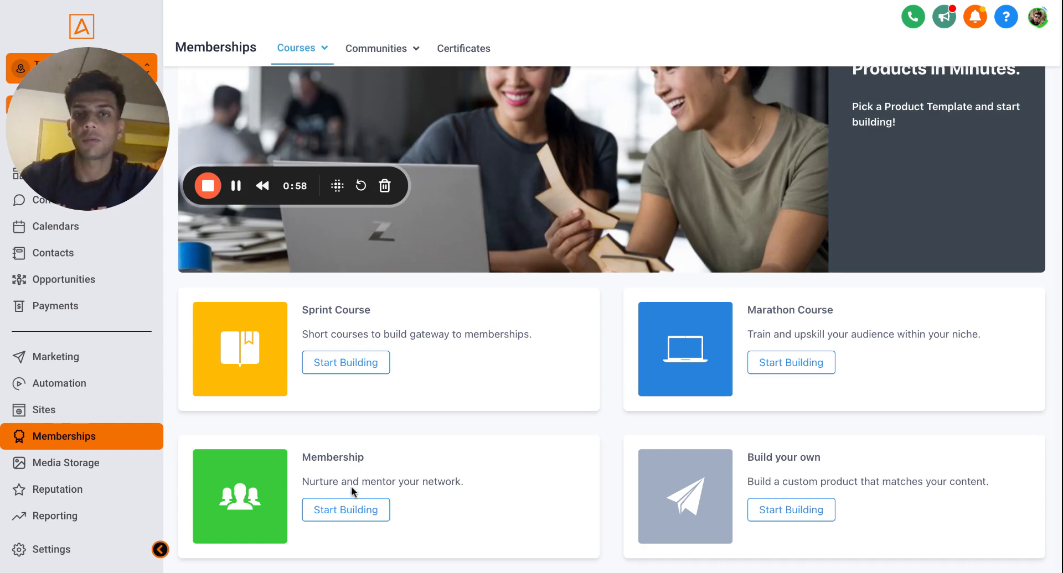
left_click(793, 513)
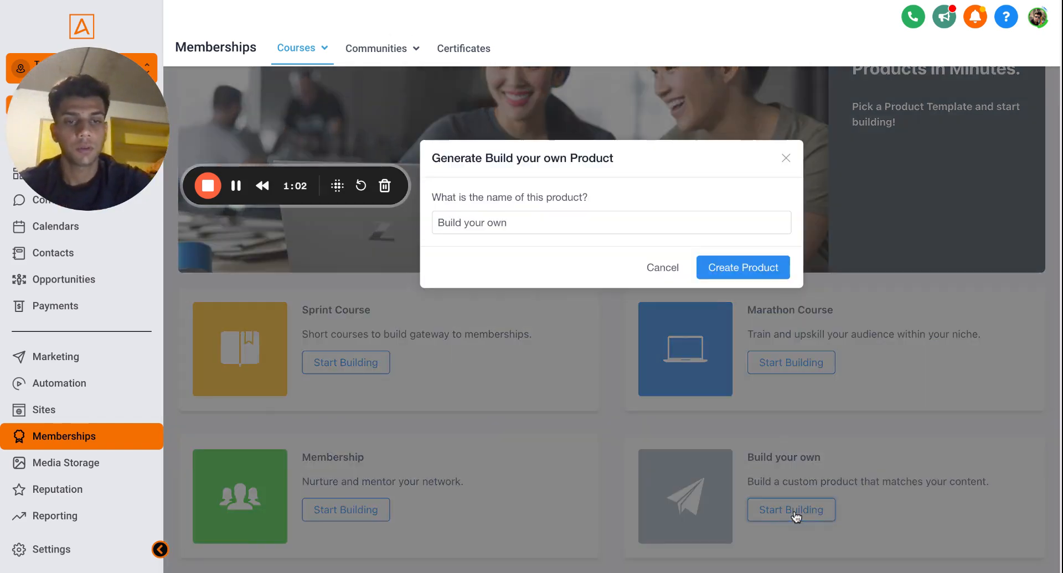
left_click(552, 218)
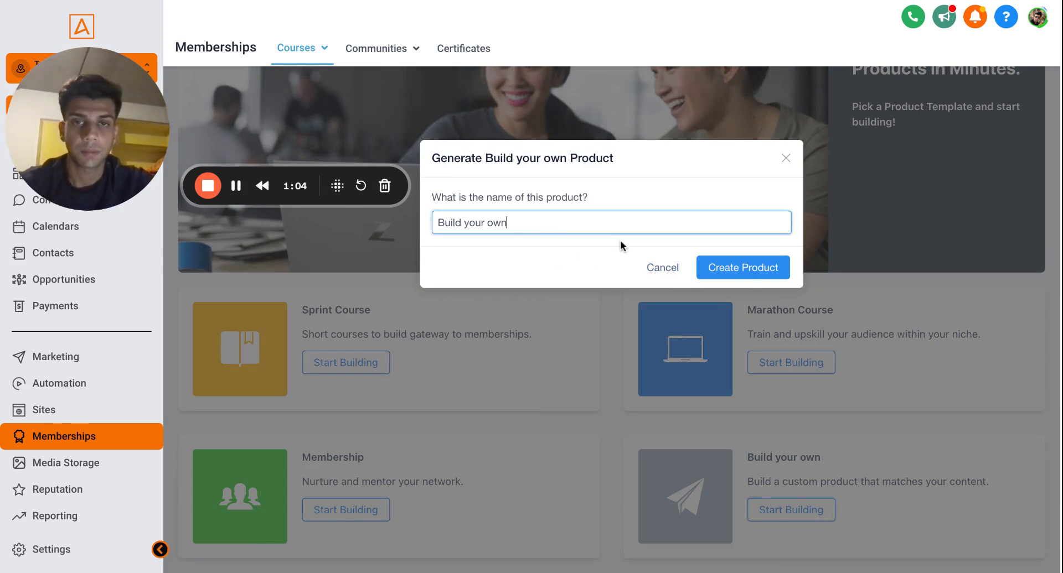
triple_click(574, 221)
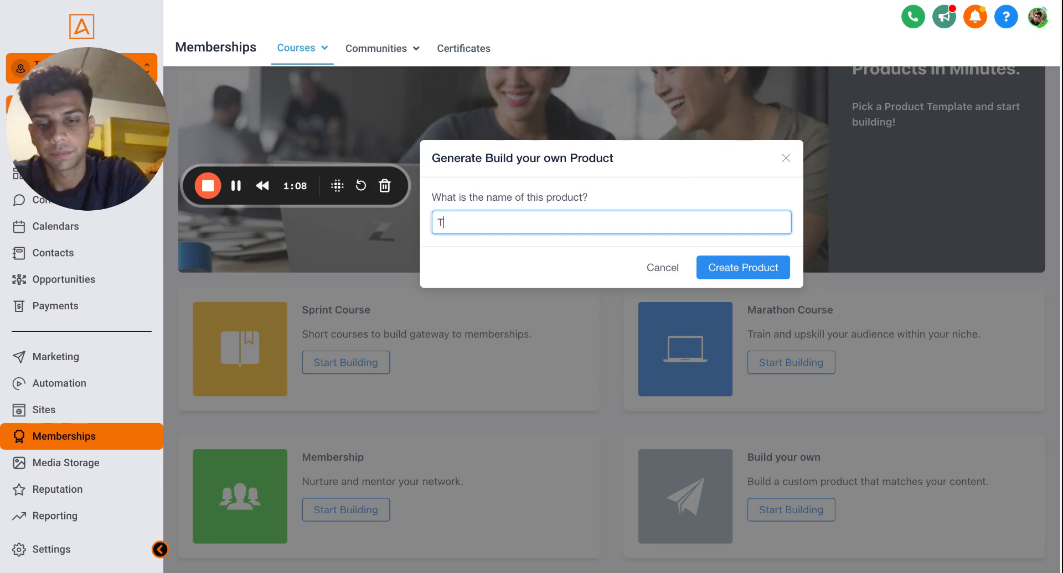
type("Trading Course")
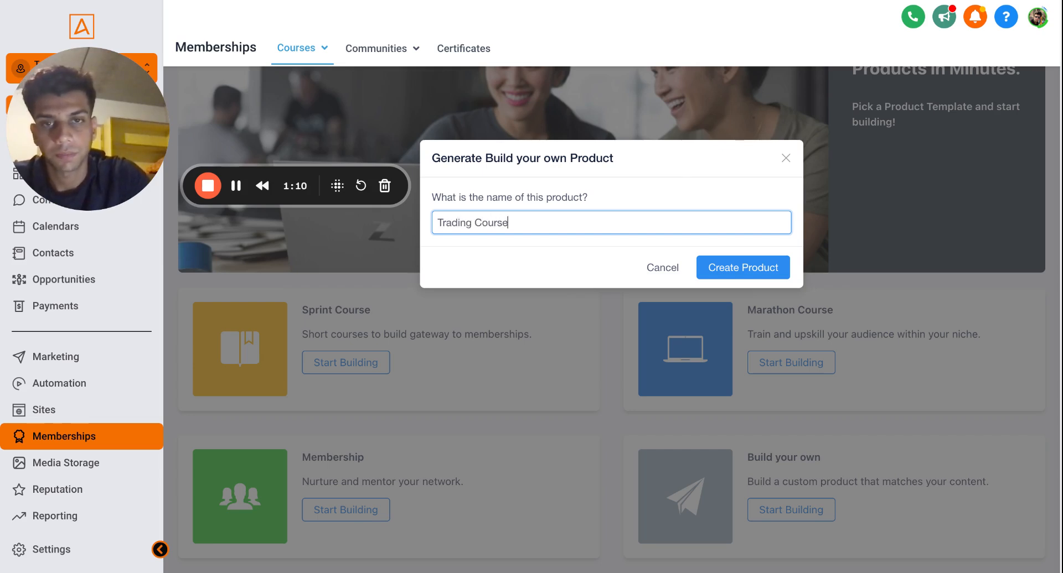
left_click(744, 266)
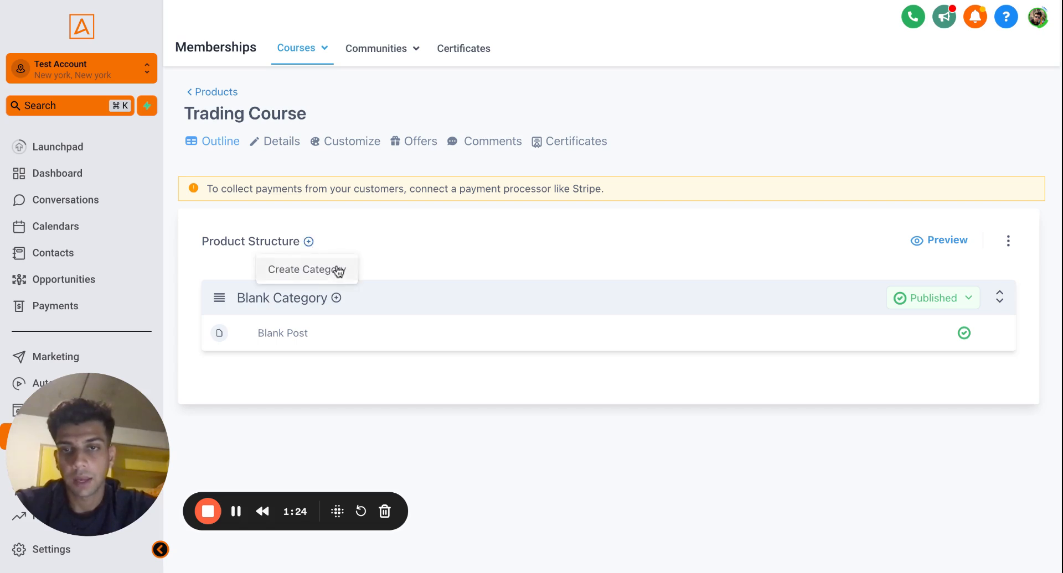
Add a category titled "HTML" to the Trading Course product structure.
left_click(338, 271)
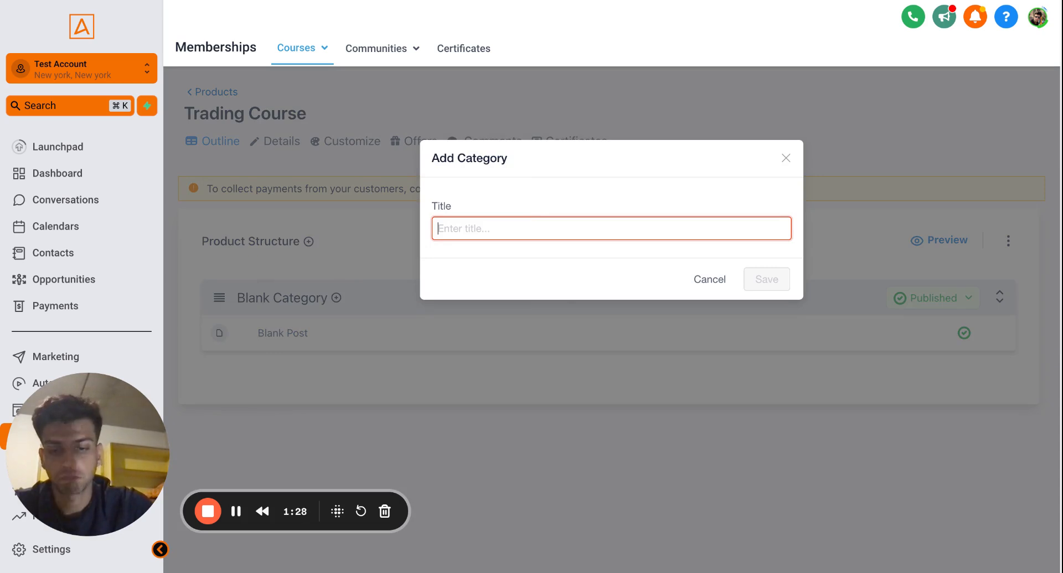
type("HTML")
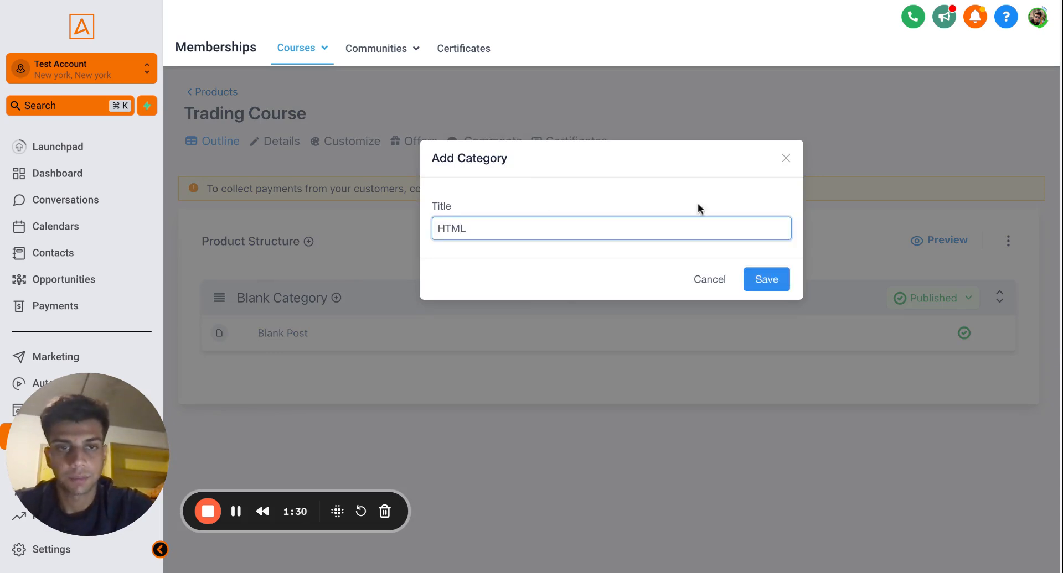
left_click(756, 281)
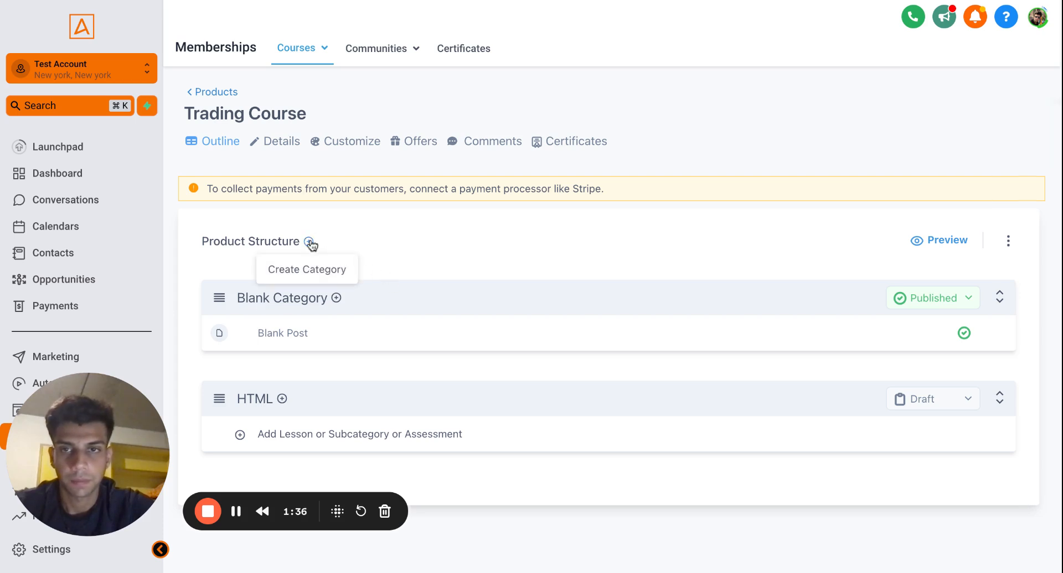
Add a second category titled "CSS" to the product structure.
left_click(321, 263)
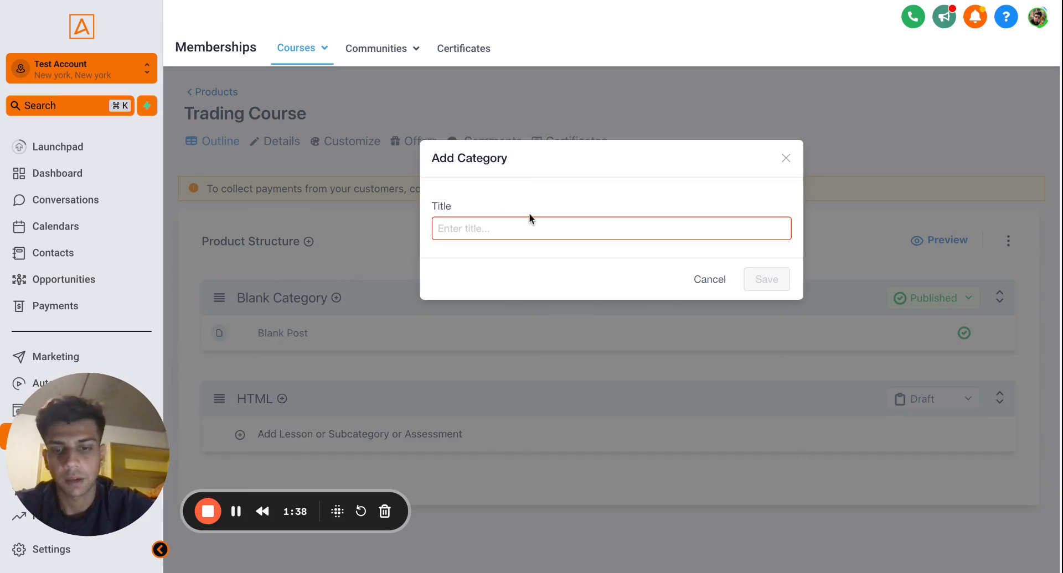
left_click(516, 223)
type("CSS")
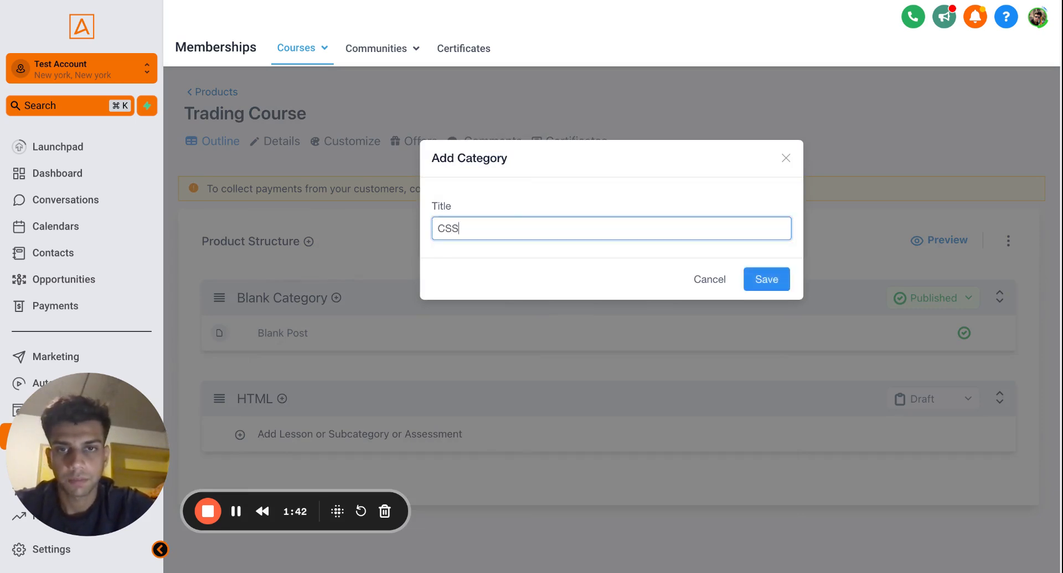
left_click(766, 279)
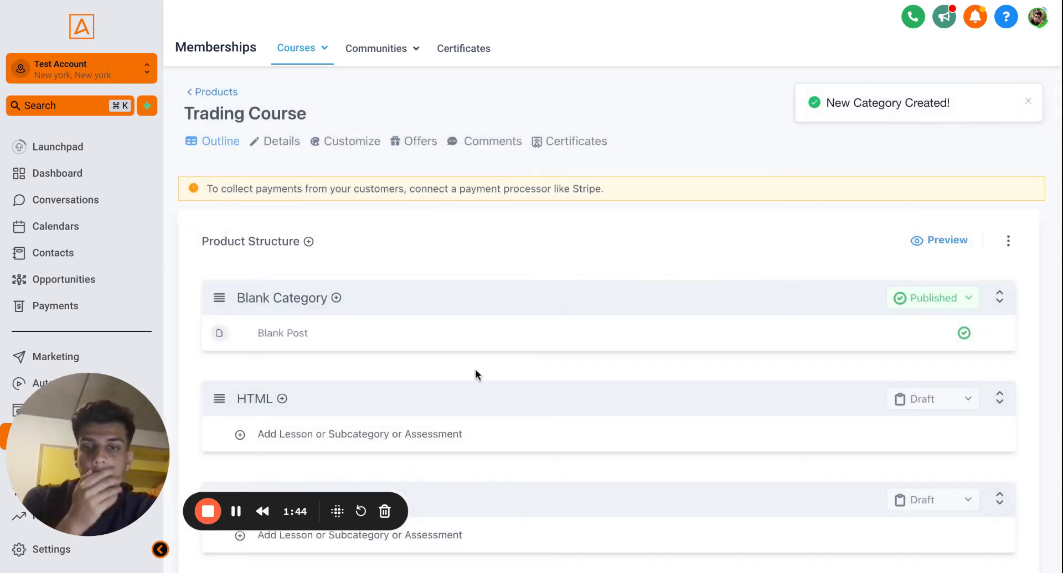
Add a lesson titled "Lesson 1" to the HTML category.
scroll(475, 372, "down", 1)
left_click(240, 390)
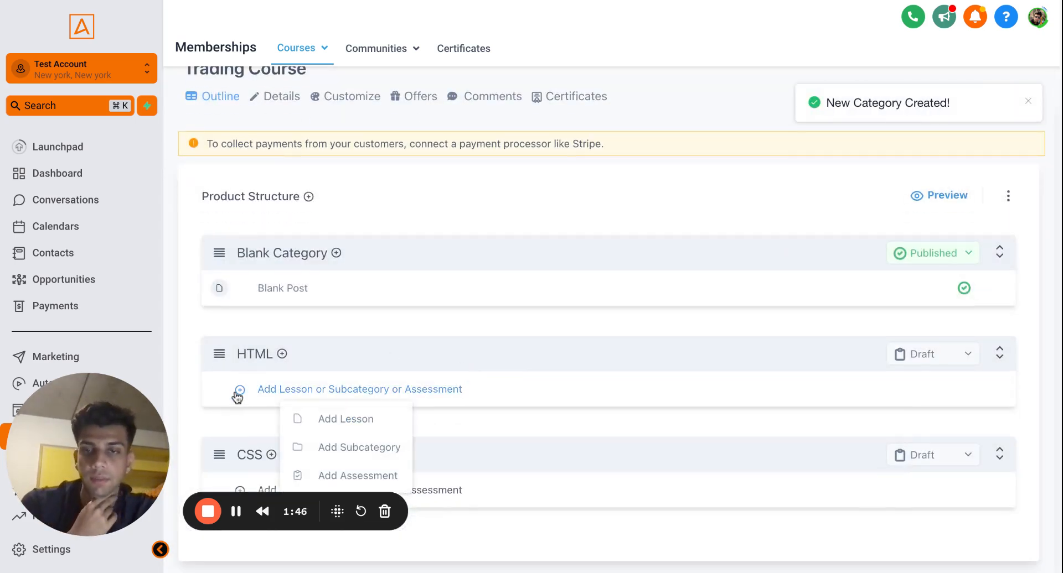
left_click(360, 420)
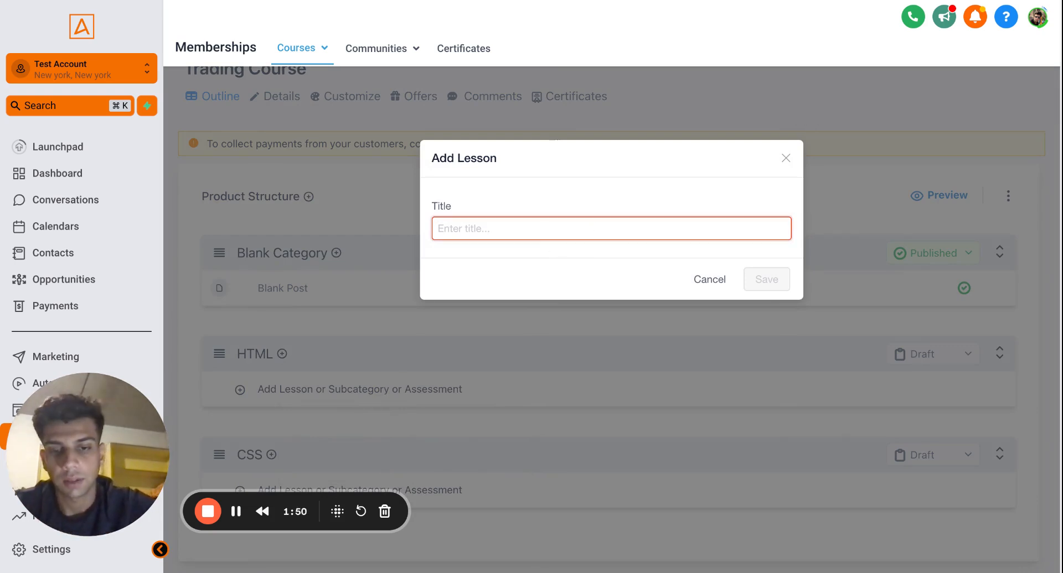
type("Lession 1")
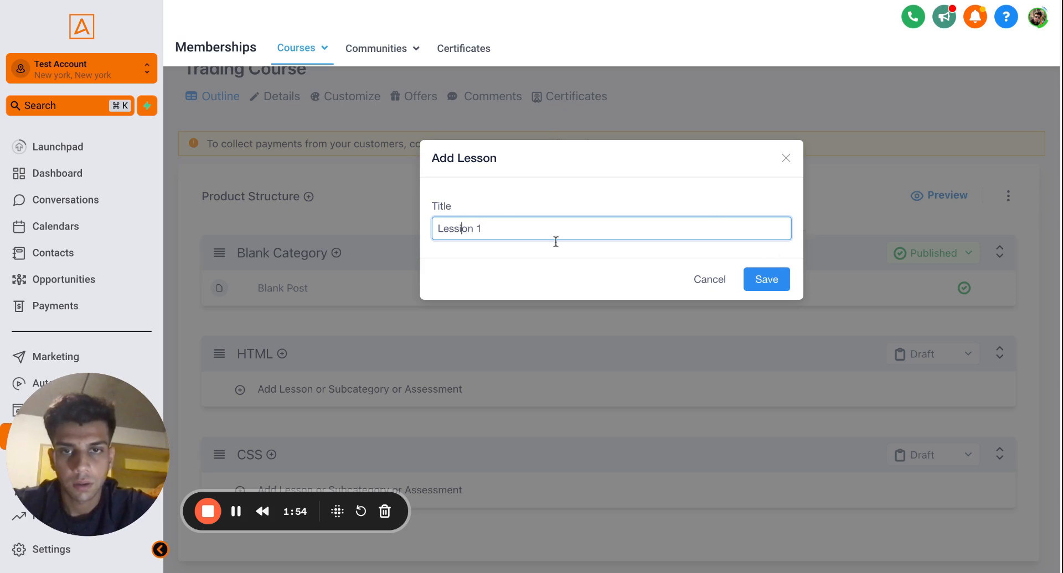
key("BackSpace")
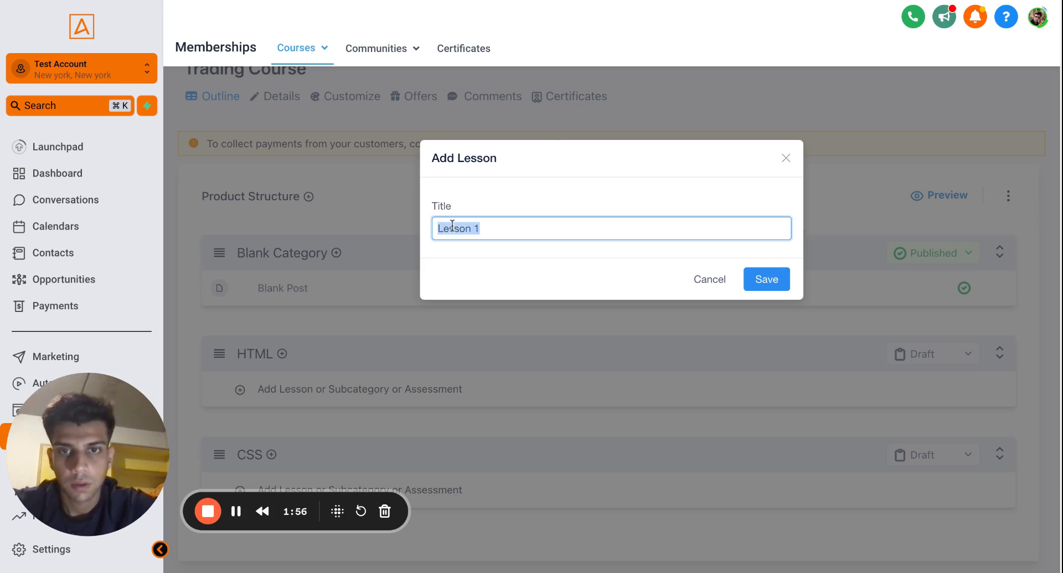
left_click(452, 227)
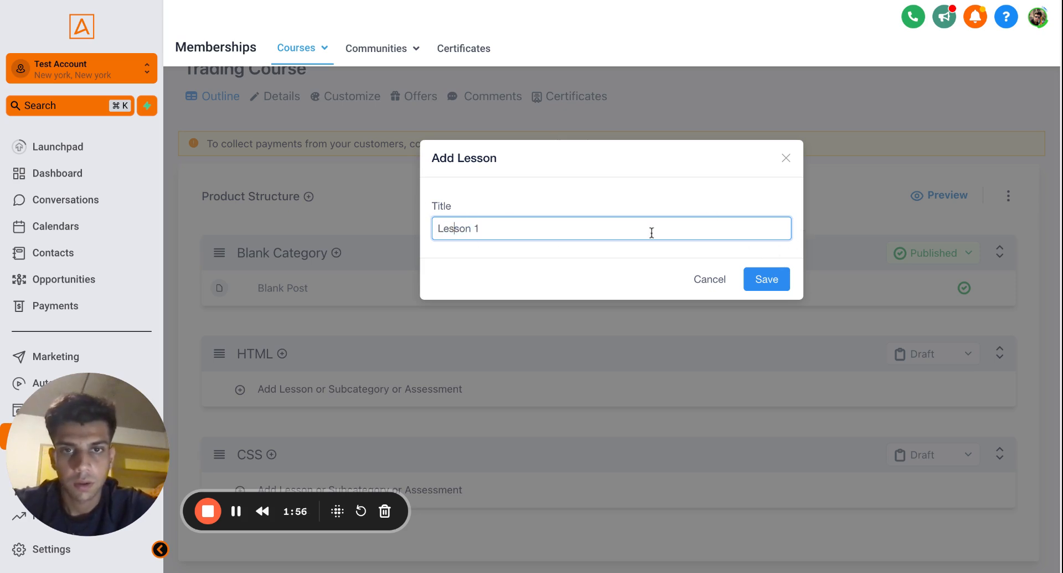
left_click(764, 280)
Add another lesson titled "Lesson 2" to the HTML category.
left_click(283, 357)
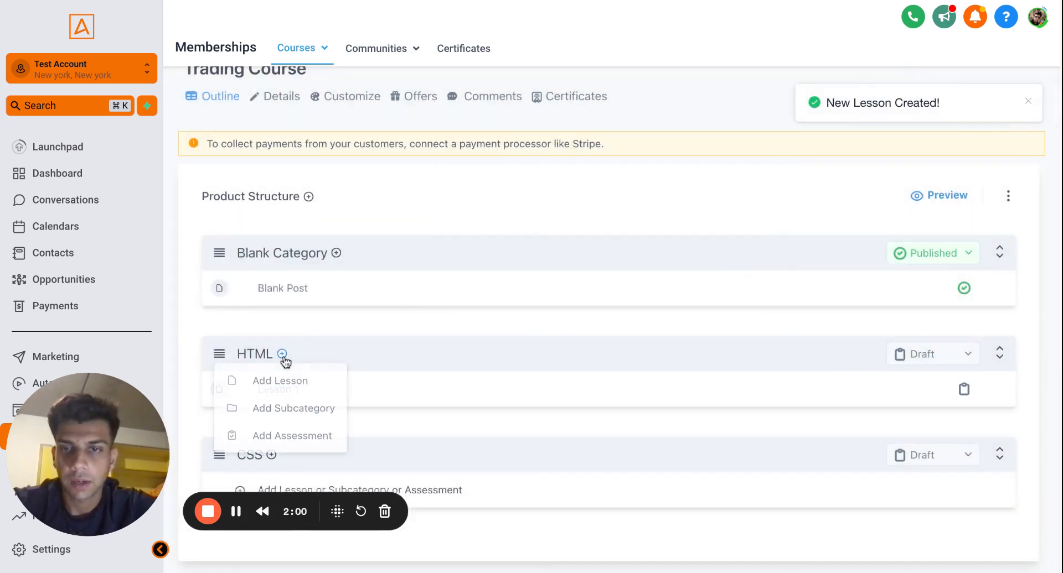
left_click(293, 379)
left_click(484, 232)
type("Lesson 2")
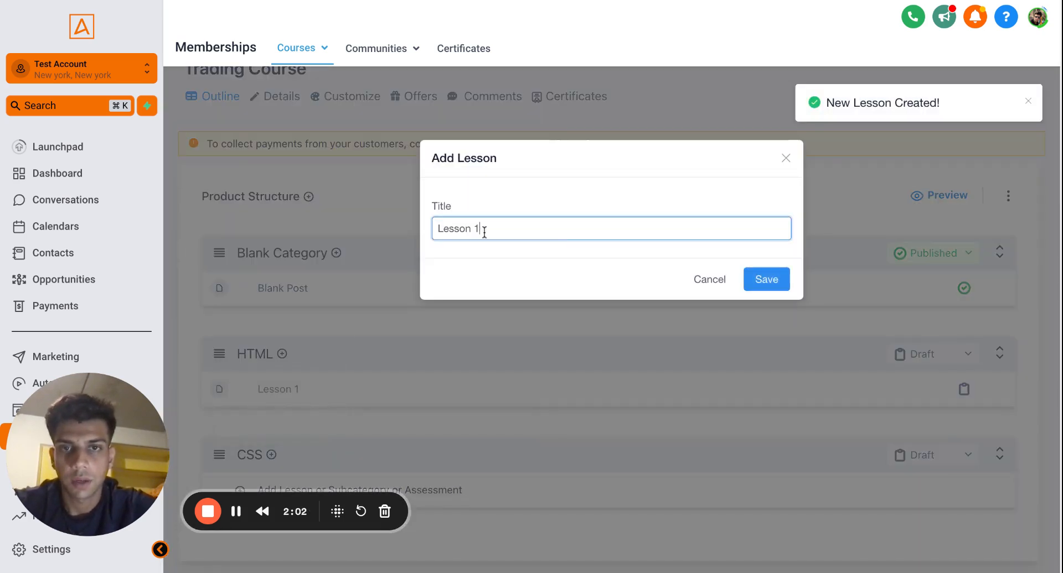
left_click(771, 281)
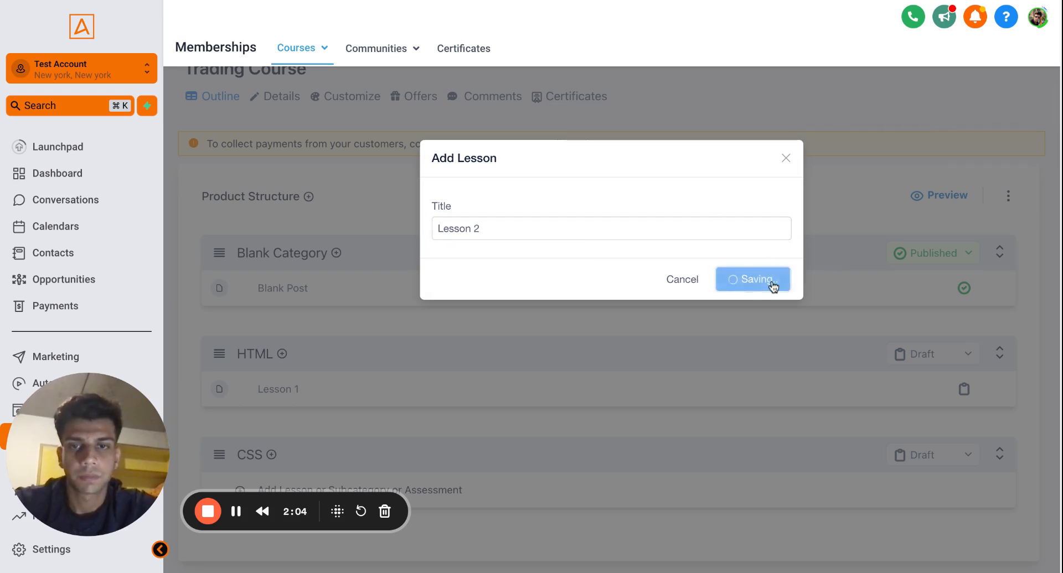
Open Lesson 1 of the HTML category for editing.
scroll(348, 367, "down", 1)
left_click_drag(80, 450, 79, 114)
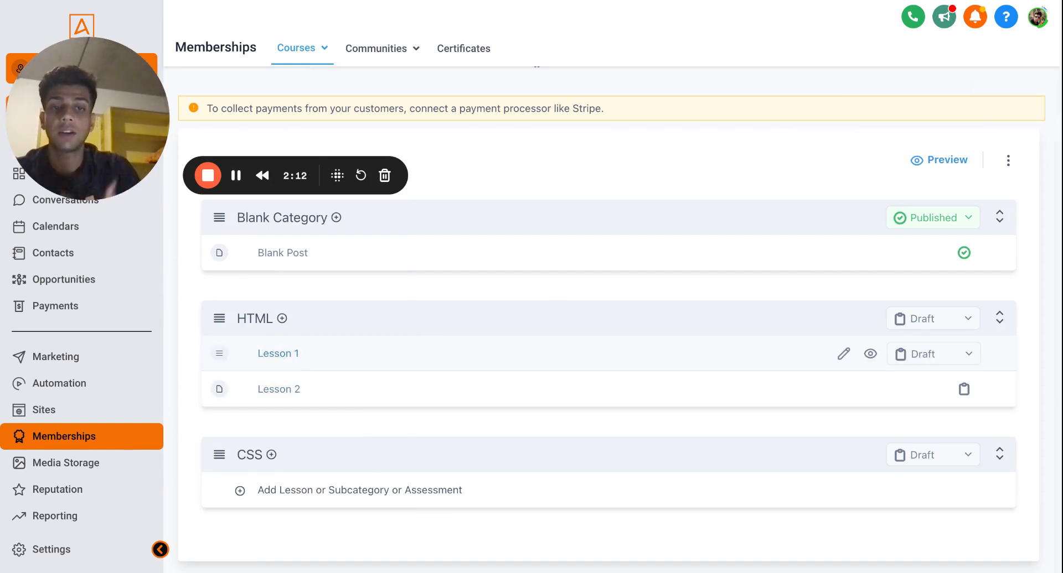
left_click(279, 354)
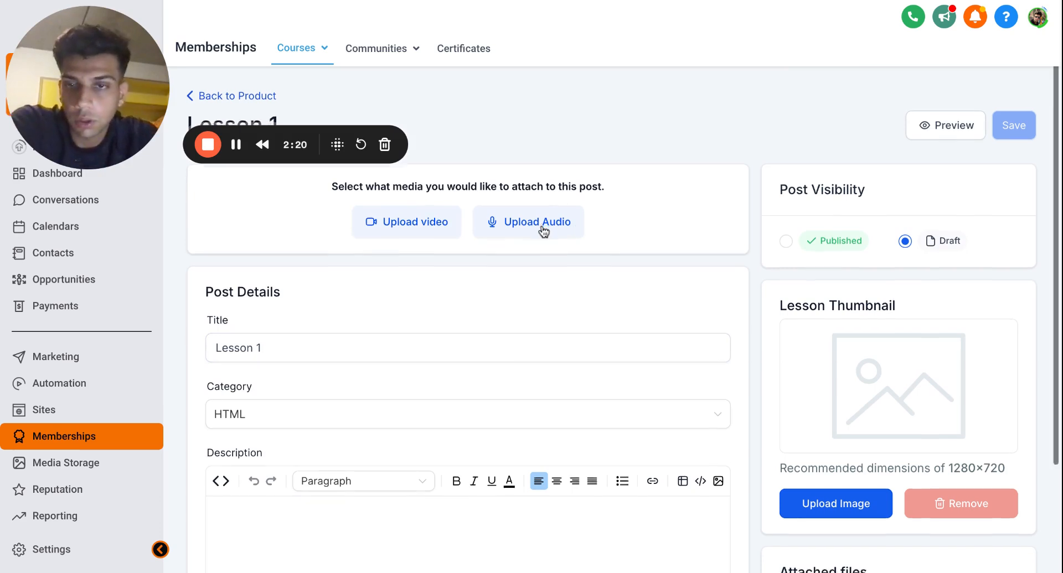
Examine Lesson 1's category choices and its description, thumbnail, attachment and media options.
scroll(323, 334, "down", 3)
left_click(296, 294)
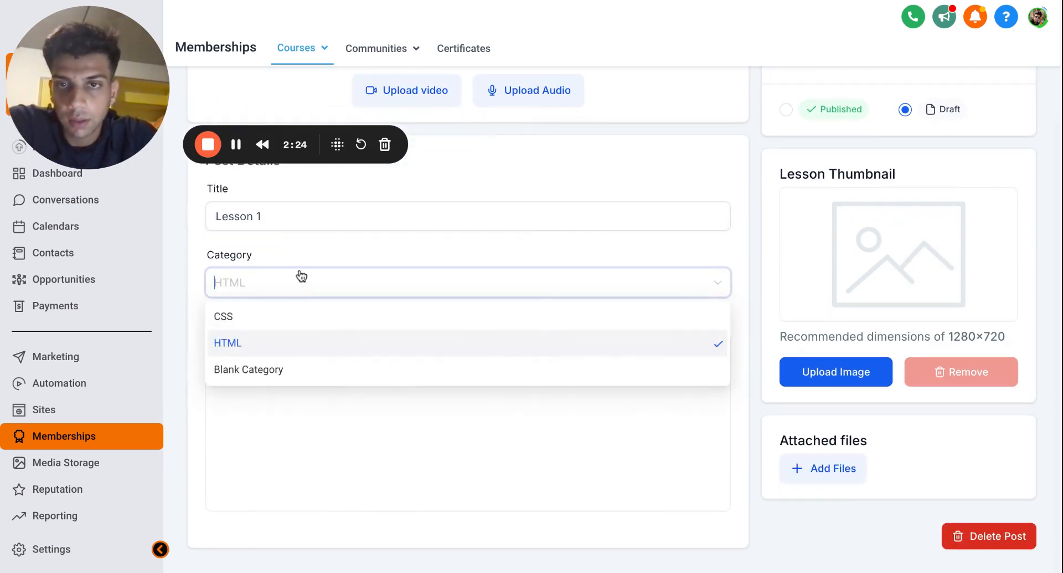
left_click(329, 247)
left_click(273, 386)
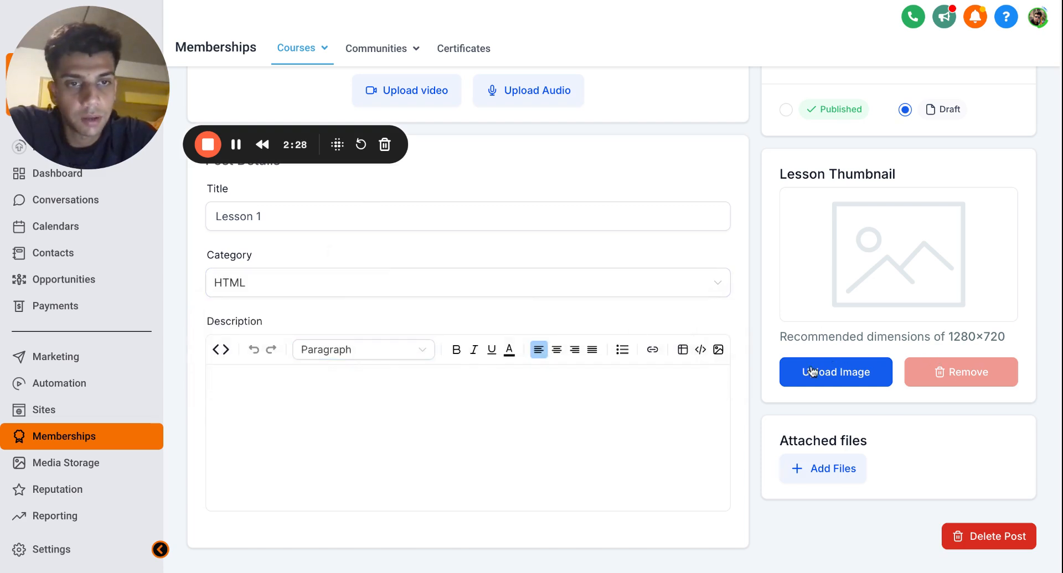
scroll(857, 372, "up", 1)
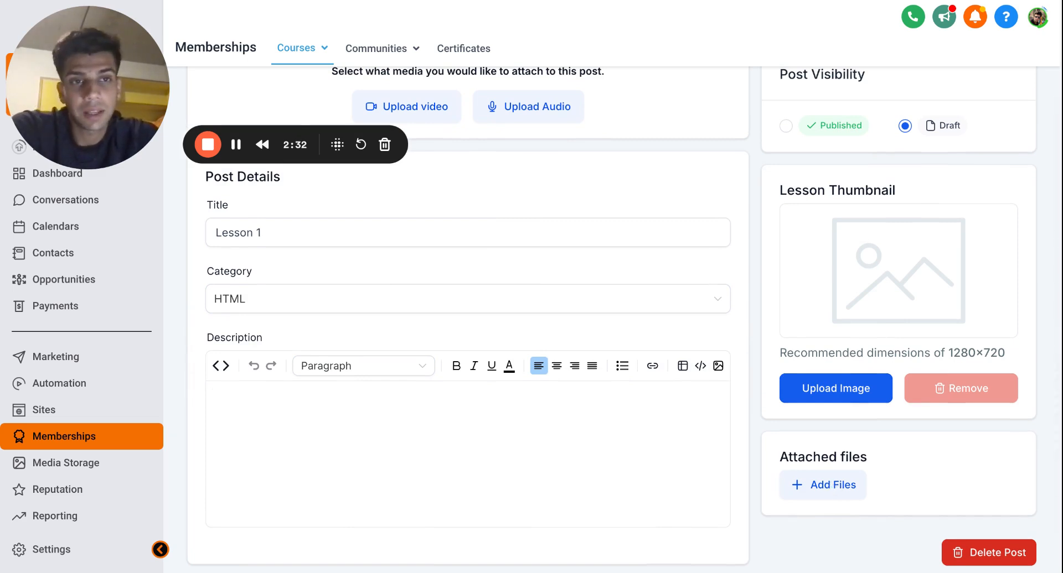
scroll(846, 434, "up", 2)
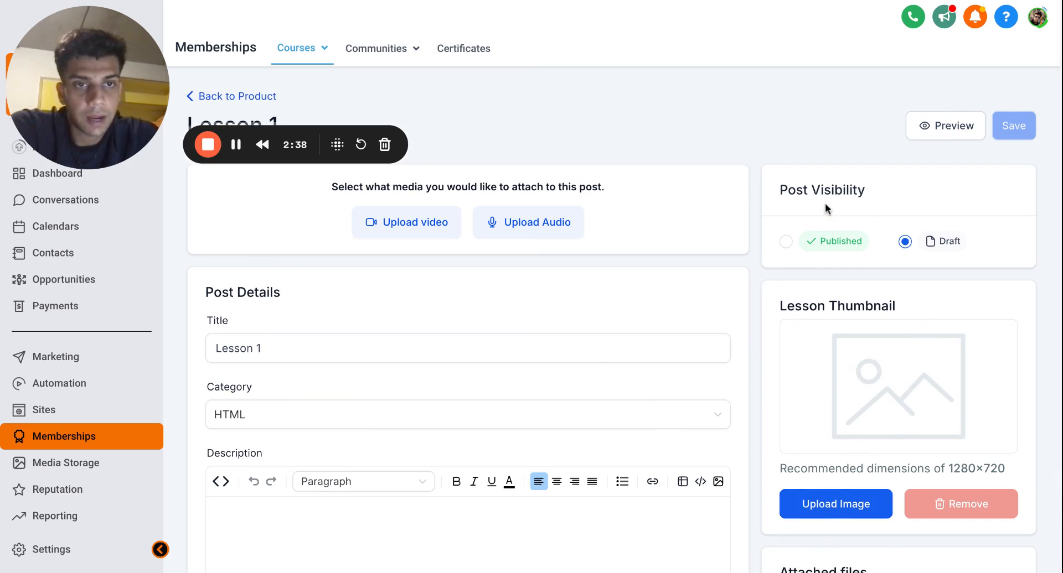
Set Lesson 1's post visibility to Published and save the lesson.
left_click(785, 242)
left_click(904, 241)
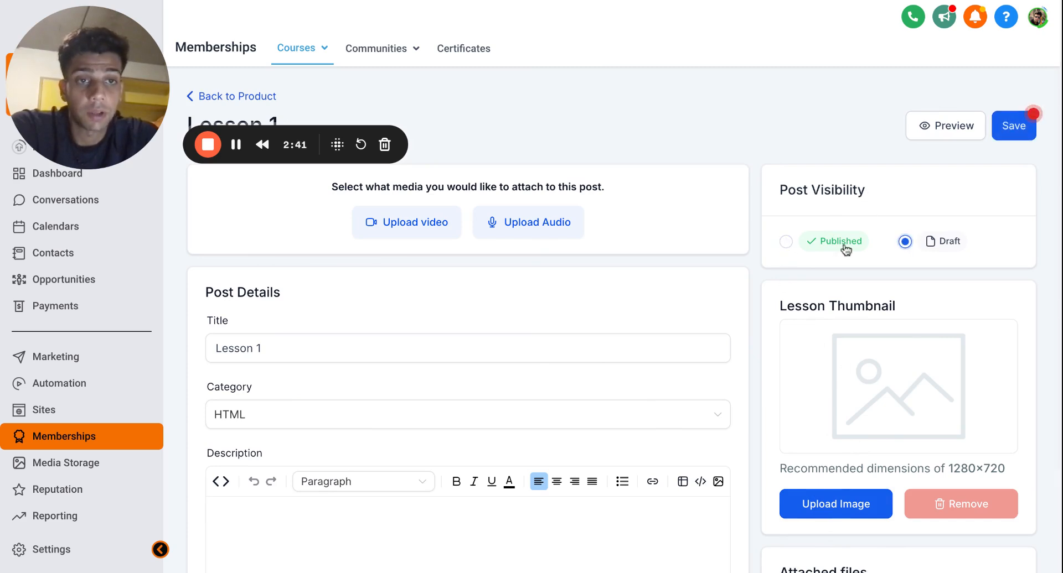
left_click(785, 241)
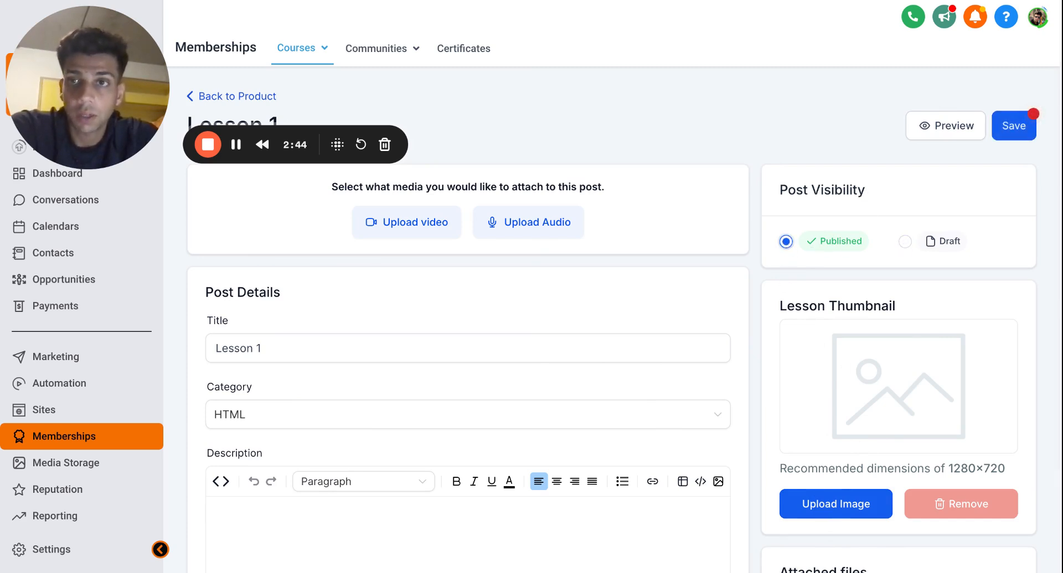
left_click(1014, 127)
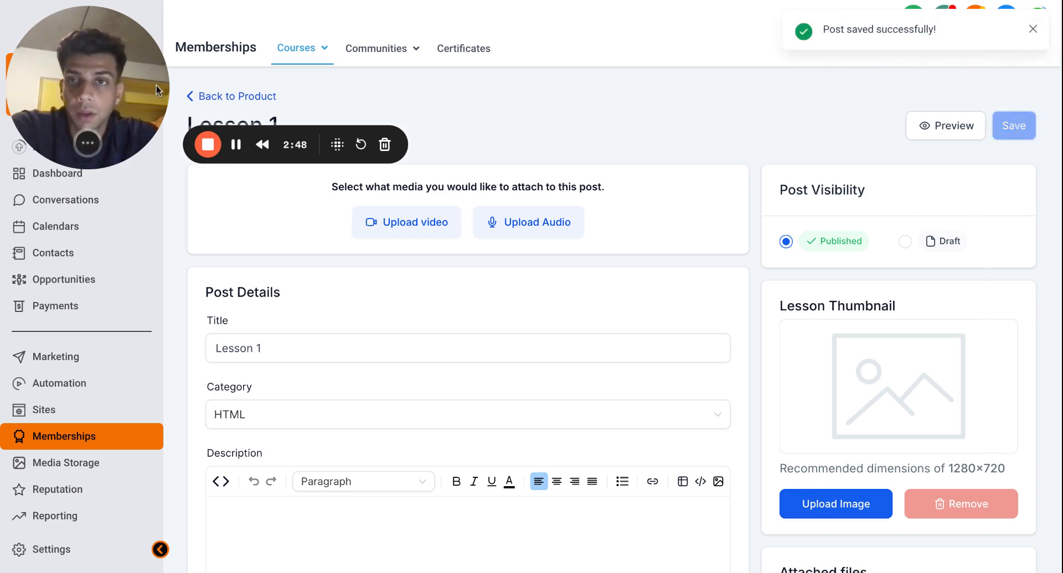
Insert a table with three rows and three columns into Lesson 1's description and add a fourth row.
left_click_drag(156, 85, 137, 225)
scroll(411, 258, "down", 3)
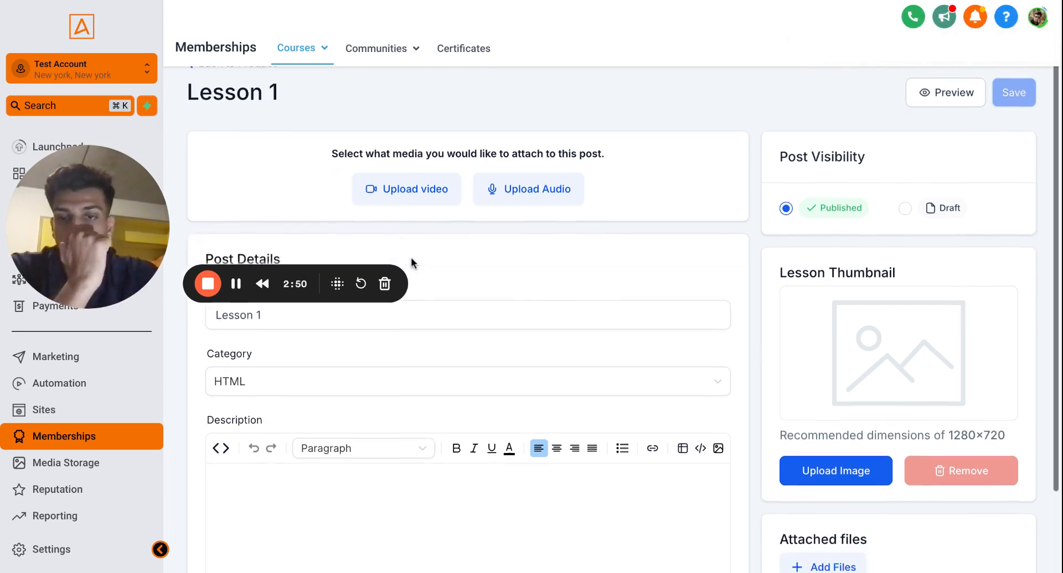
left_click(425, 453)
scroll(418, 453, "down", 1)
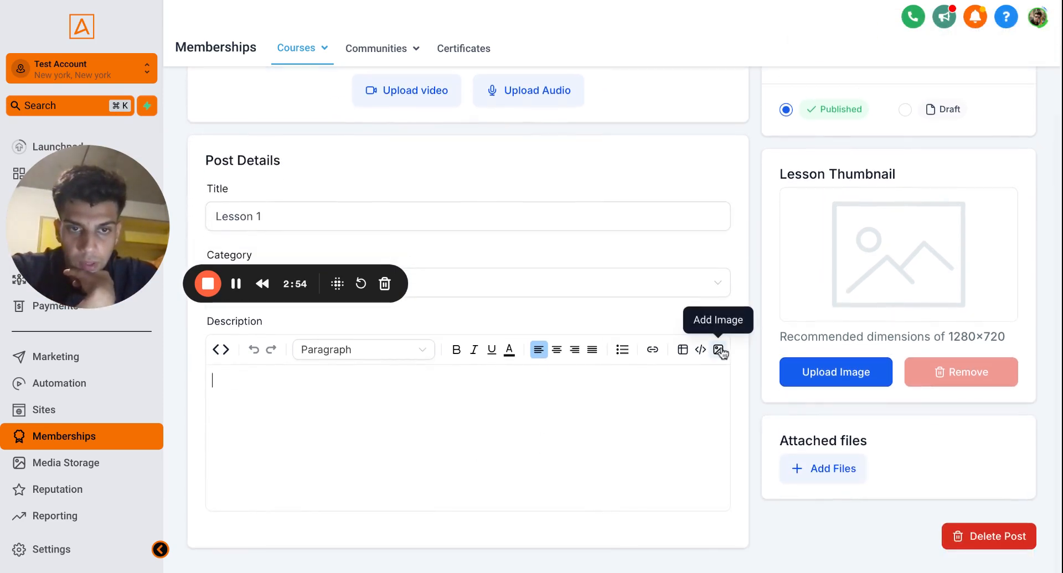
left_click(682, 357)
left_click(659, 377)
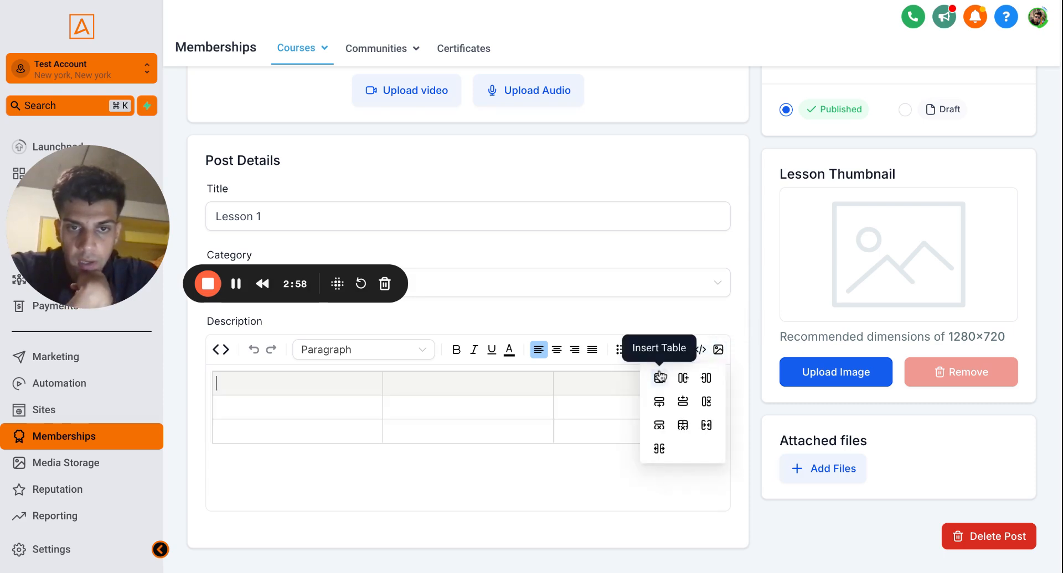
left_click(661, 413)
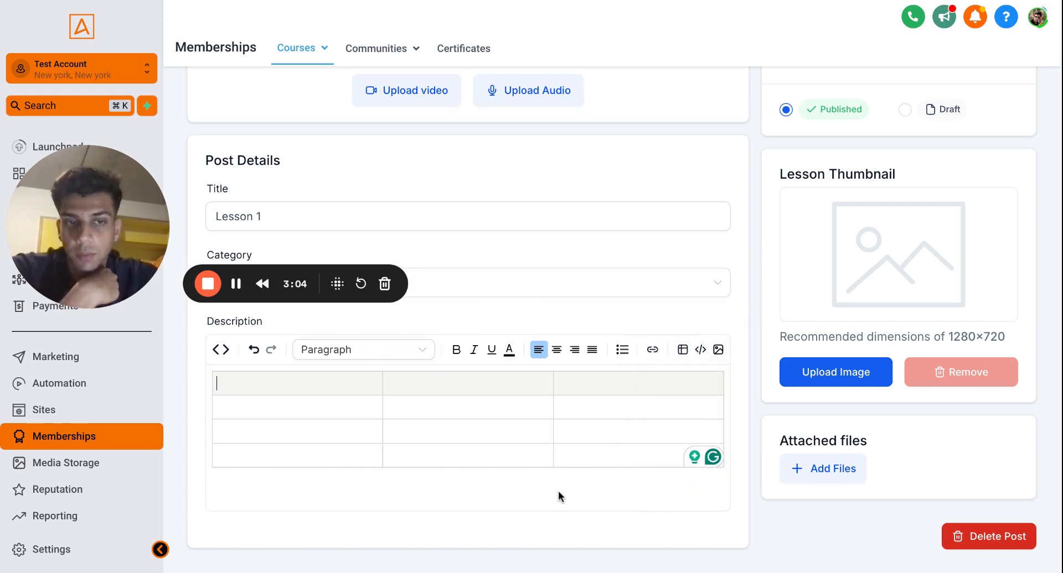
Save Lesson 1 and return to the Trading Course product outline.
scroll(560, 494, "up", 1)
scroll(561, 493, "up", 3)
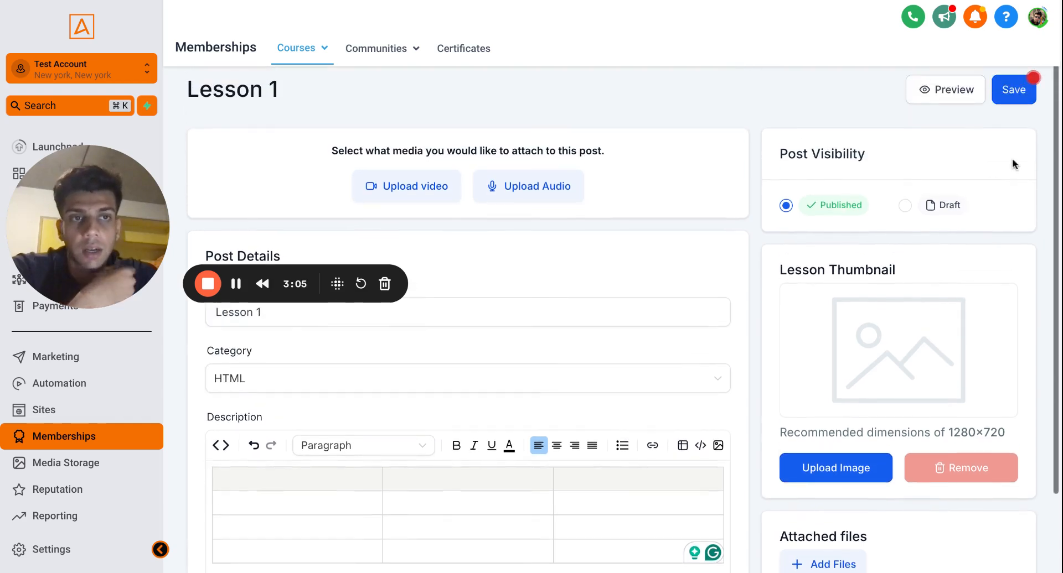
left_click(1013, 90)
scroll(775, 143, "up", 1)
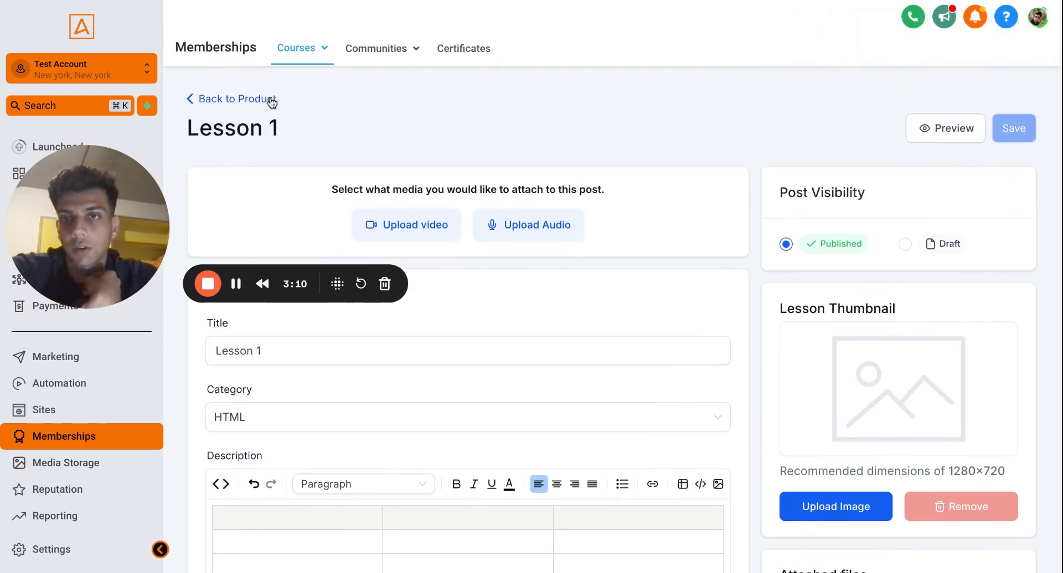
left_click(253, 101)
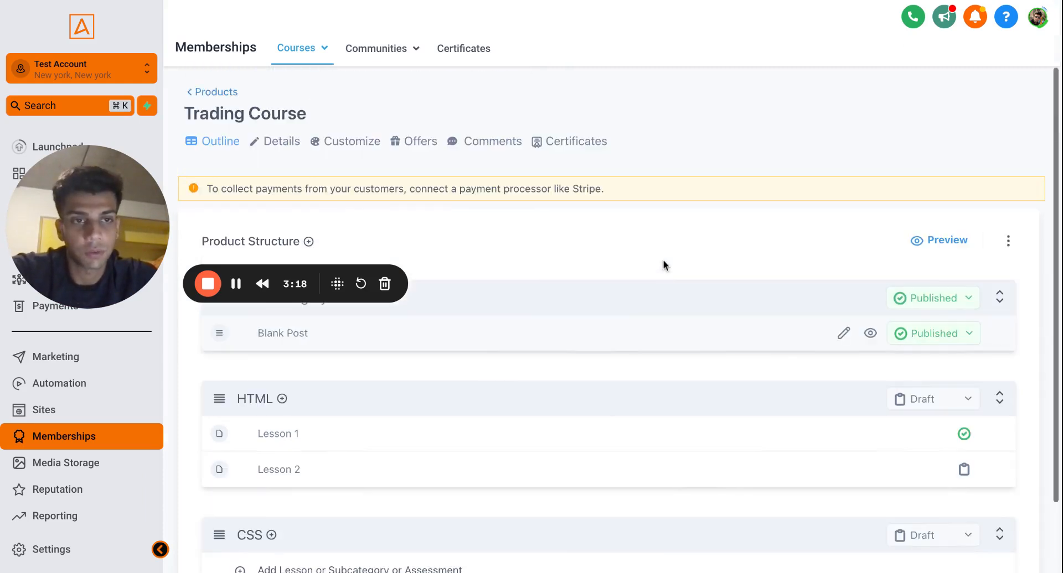
Open the product's details and change its title to "Coding Course".
left_click(268, 146)
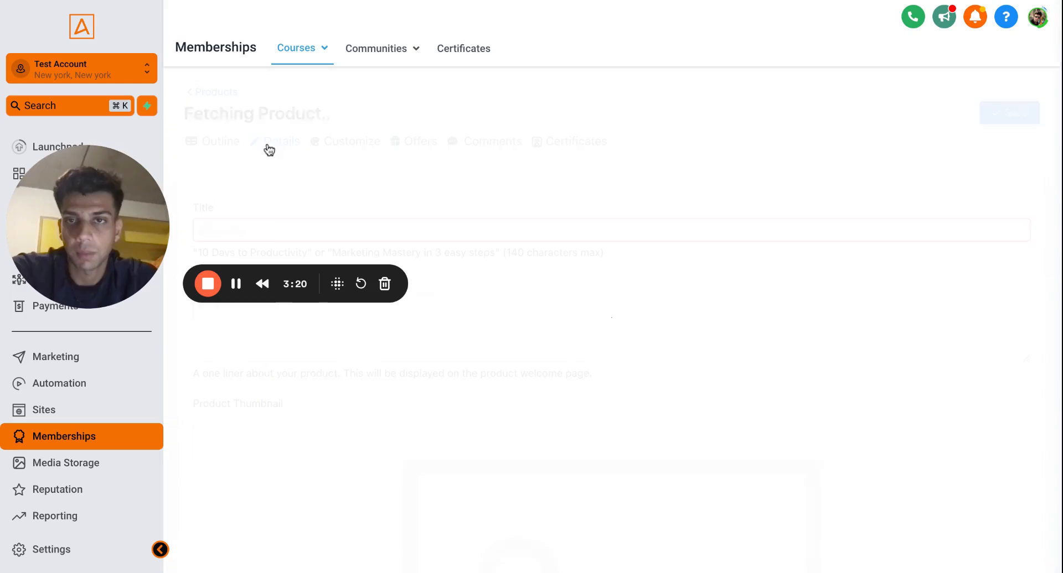
left_click_drag(113, 224, 113, 75)
left_click(260, 235)
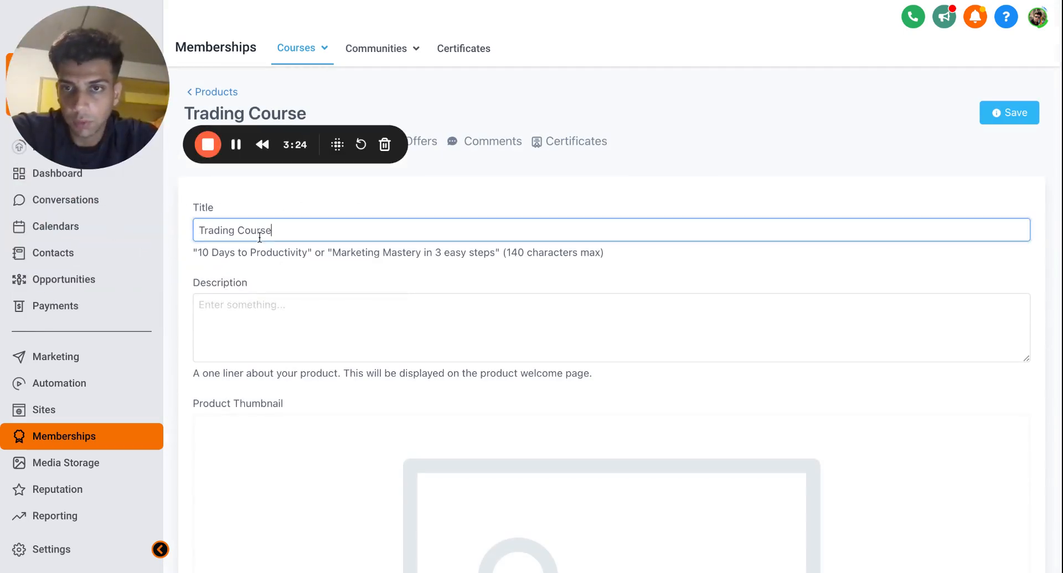
double_click(220, 231)
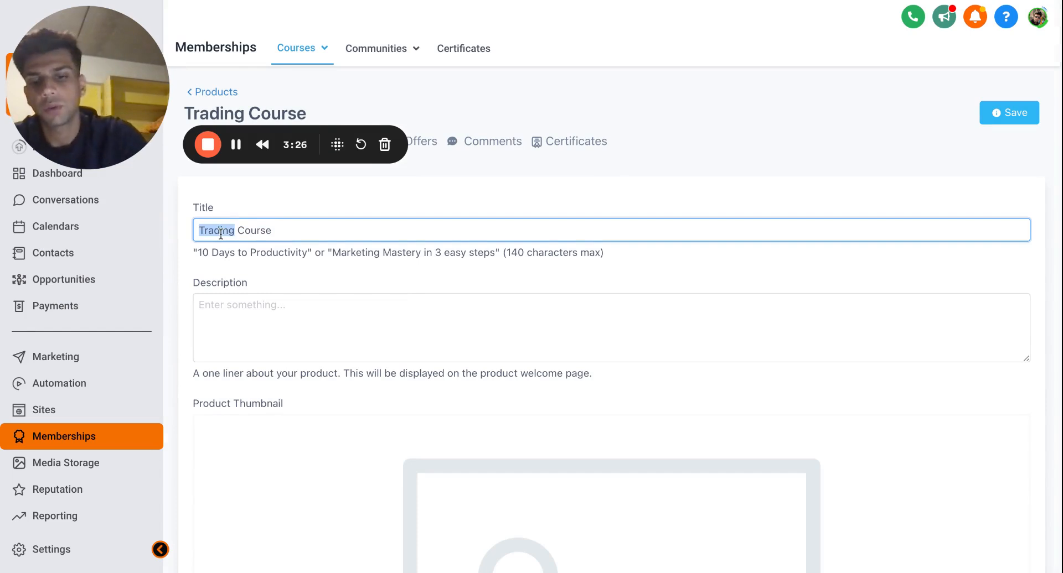
type("Cio")
key("BackSpace")
key("BackSpace")
key("BackSpace")
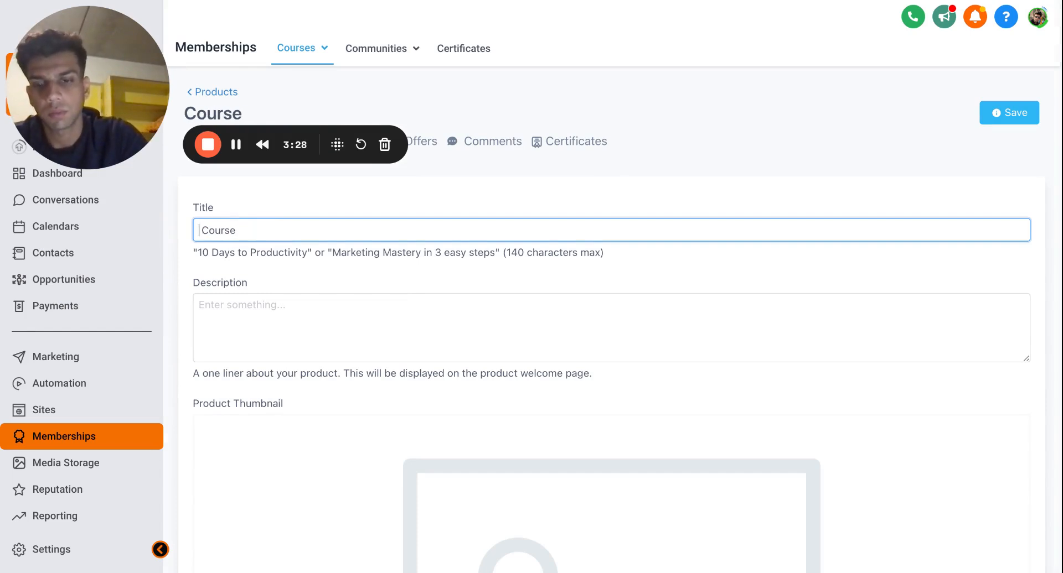
type("Coding")
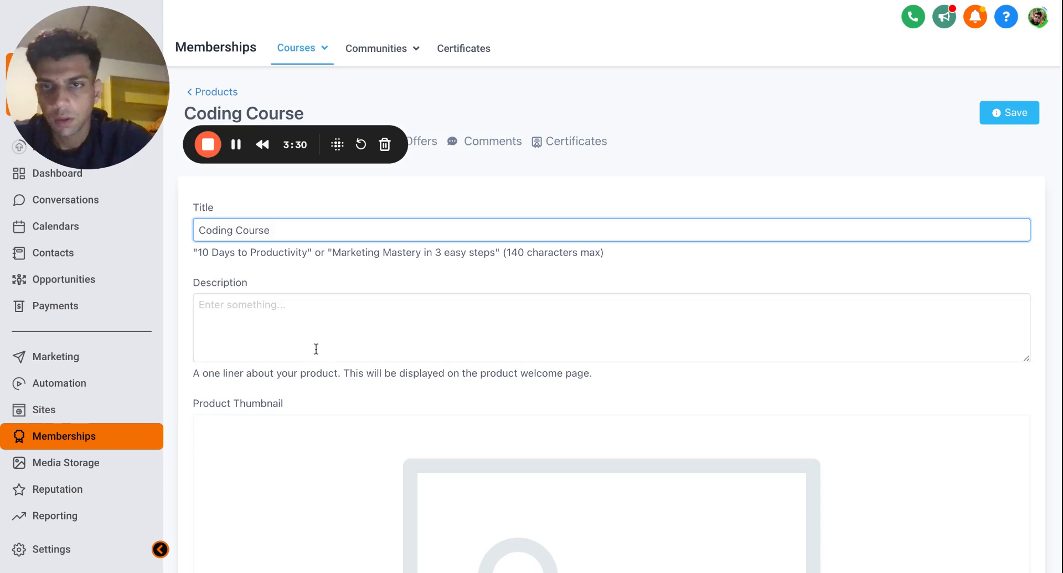
Examine the product's description and thumbnail fields and the instructor, logo and favicon customization options.
left_click(316, 349)
scroll(310, 352, "down", 2)
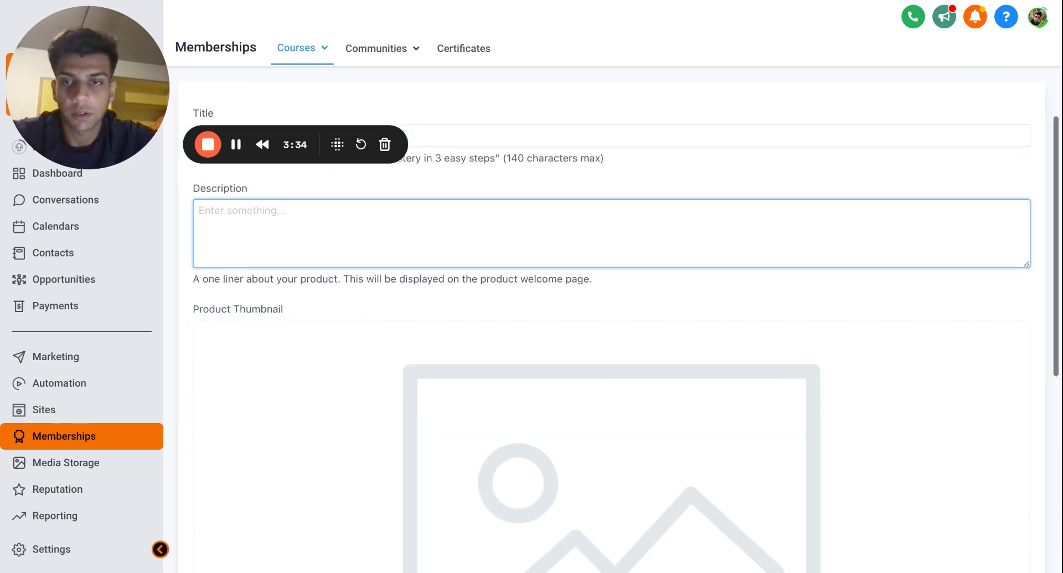
scroll(615, 360, "down", 7)
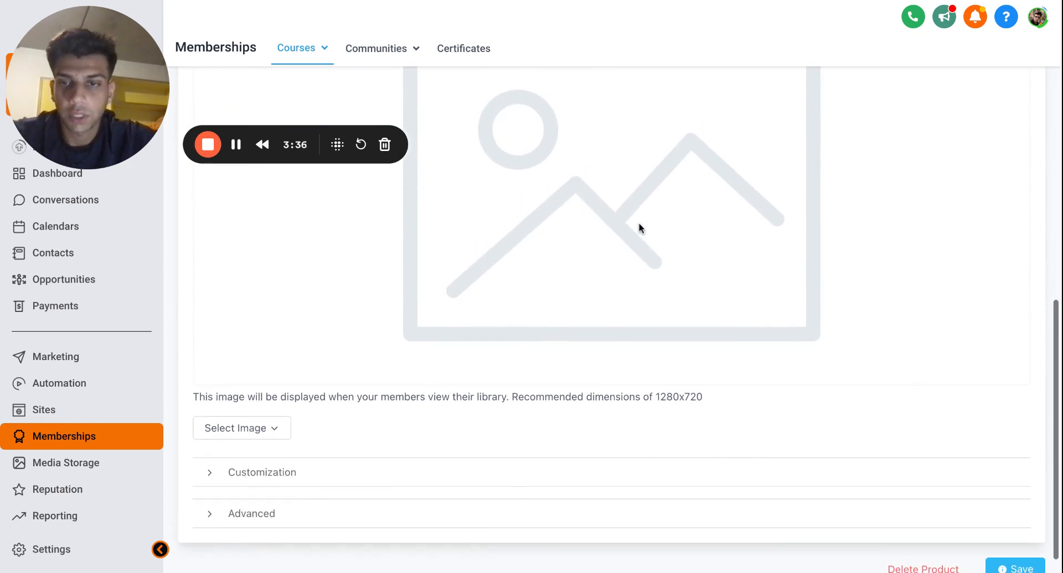
left_click(285, 434)
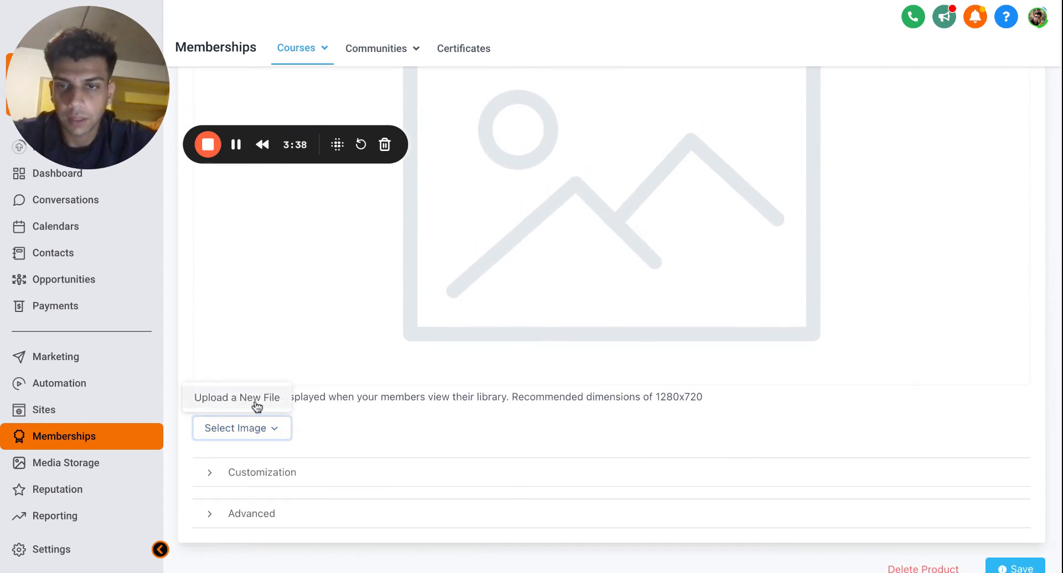
left_click(268, 491)
scroll(416, 400, "down", 5)
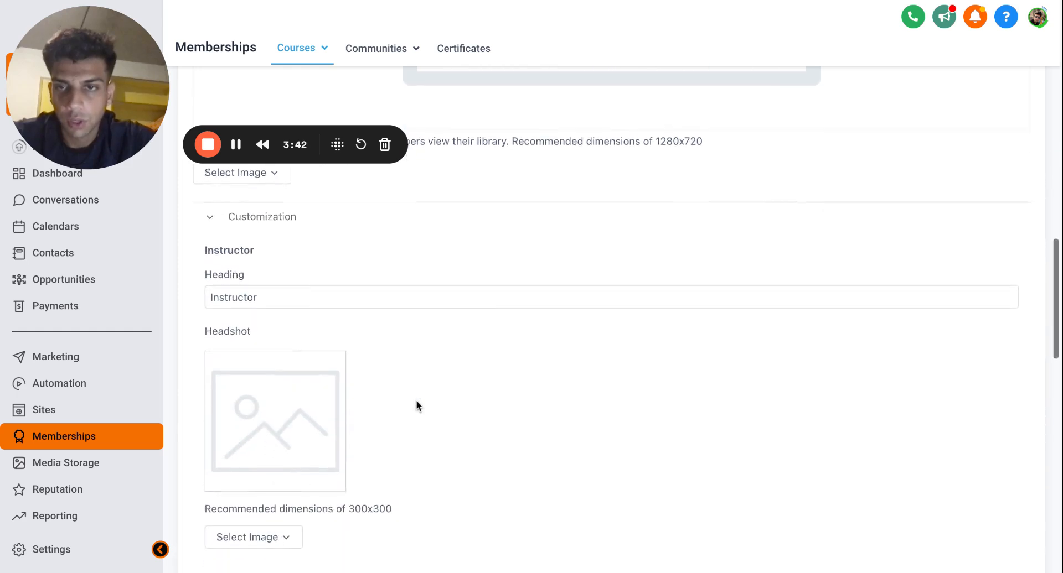
scroll(416, 400, "down", 2)
scroll(420, 348, "up", 1)
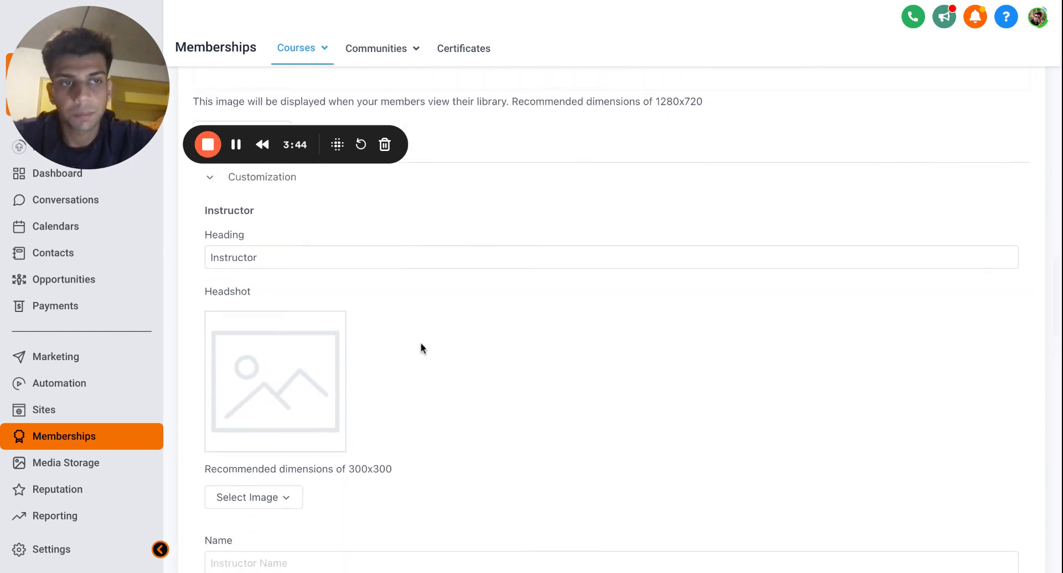
scroll(421, 344, "down", 5)
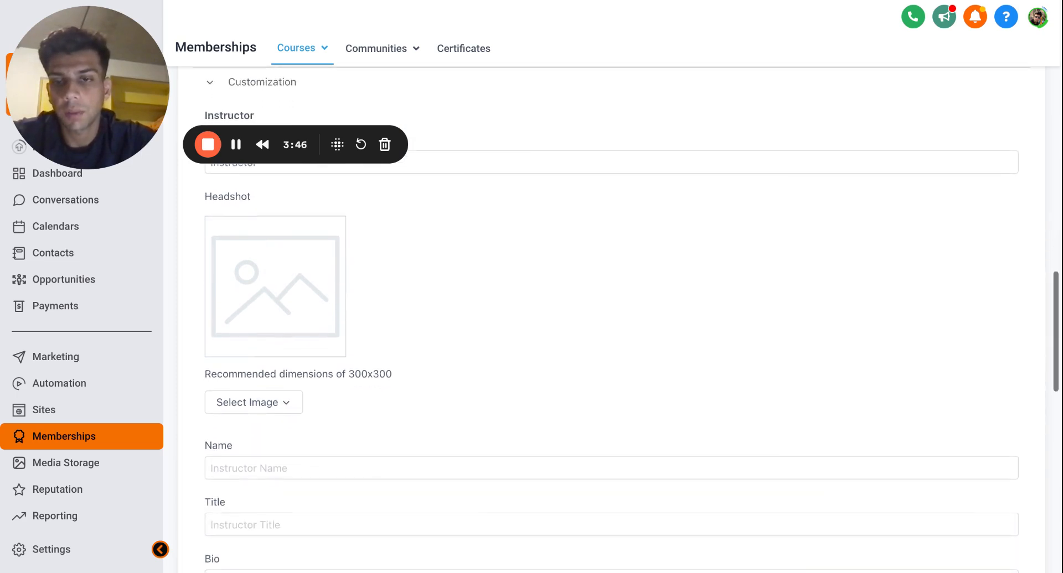
scroll(631, 319, "down", 9)
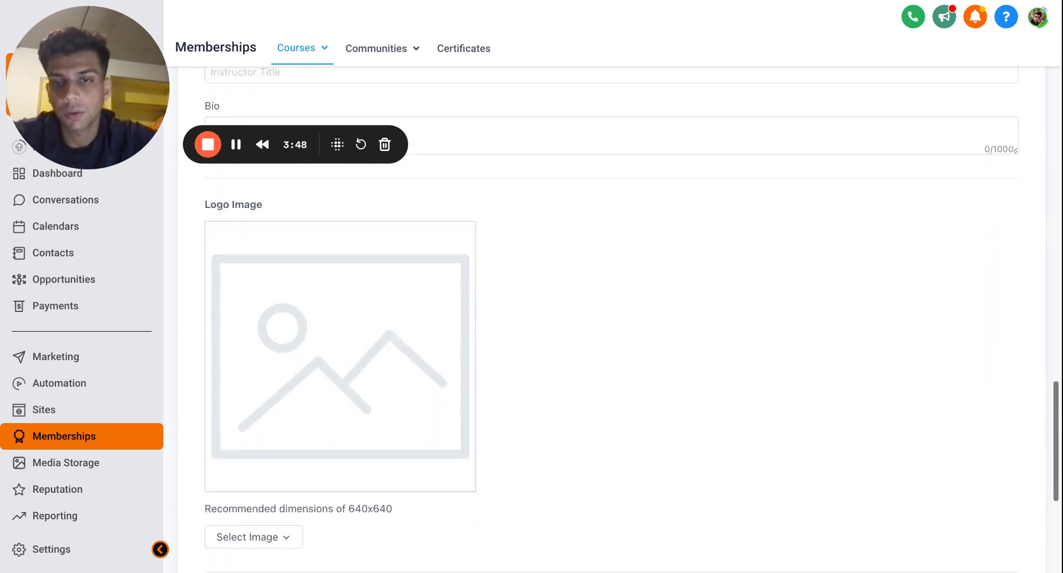
scroll(264, 372, "down", 3)
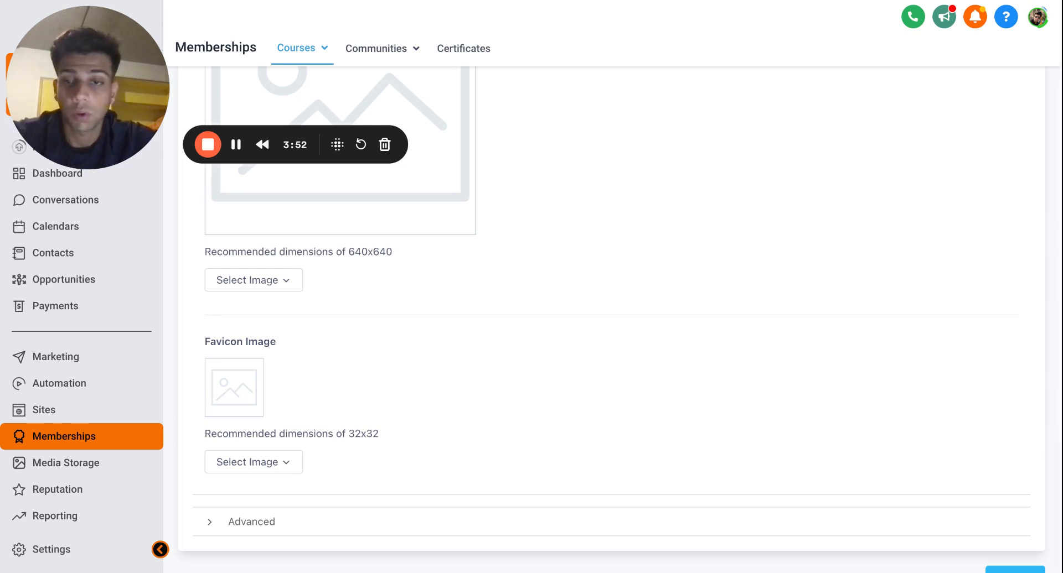
scroll(263, 371, "down", 1)
Examine the product's advanced settings for custom JS and header and footer tracking code.
left_click(255, 492)
scroll(397, 405, "down", 10)
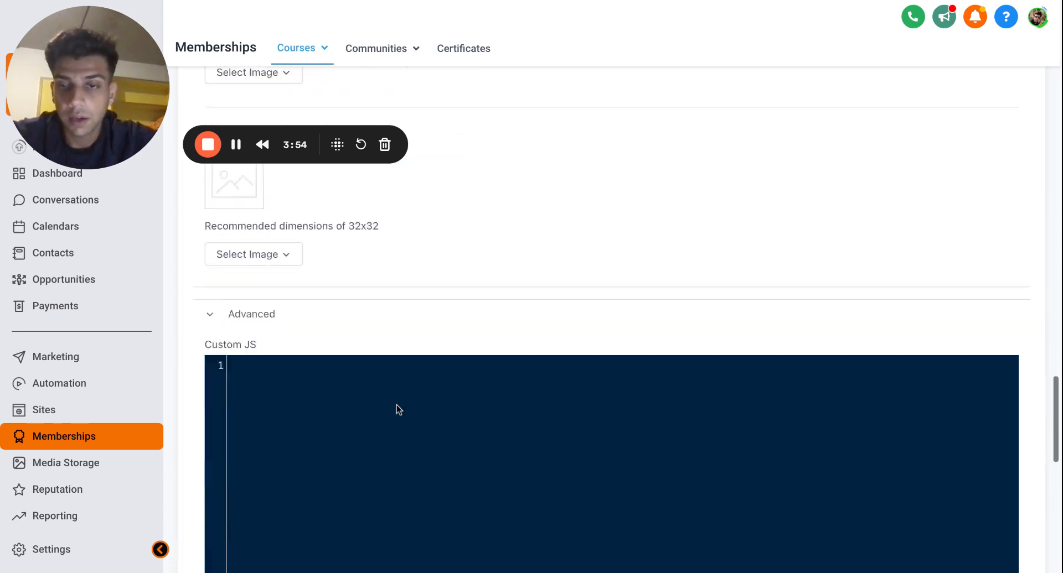
scroll(397, 410, "up", 7)
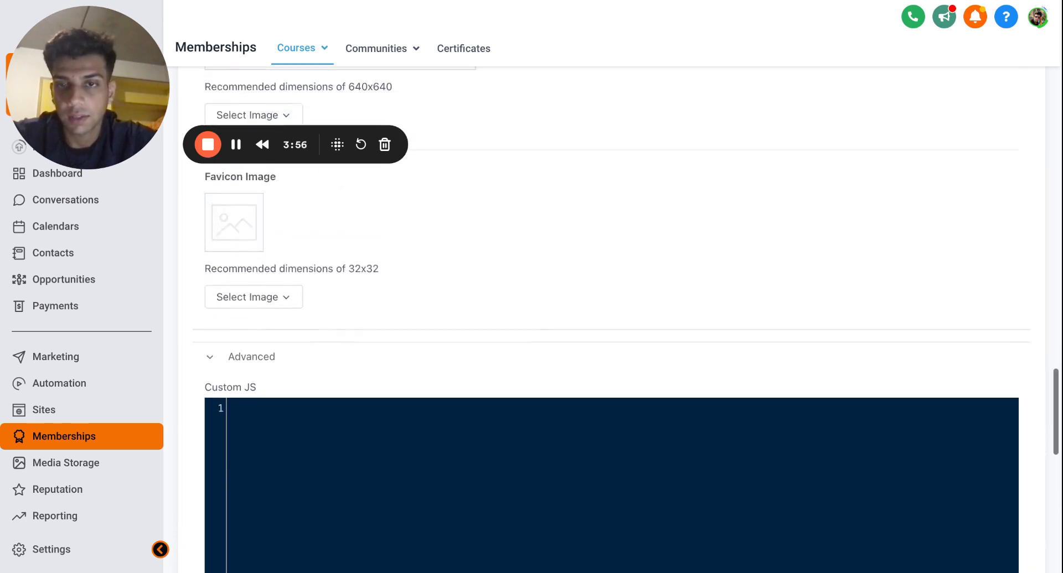
scroll(275, 382, "down", 6)
scroll(310, 385, "down", 5)
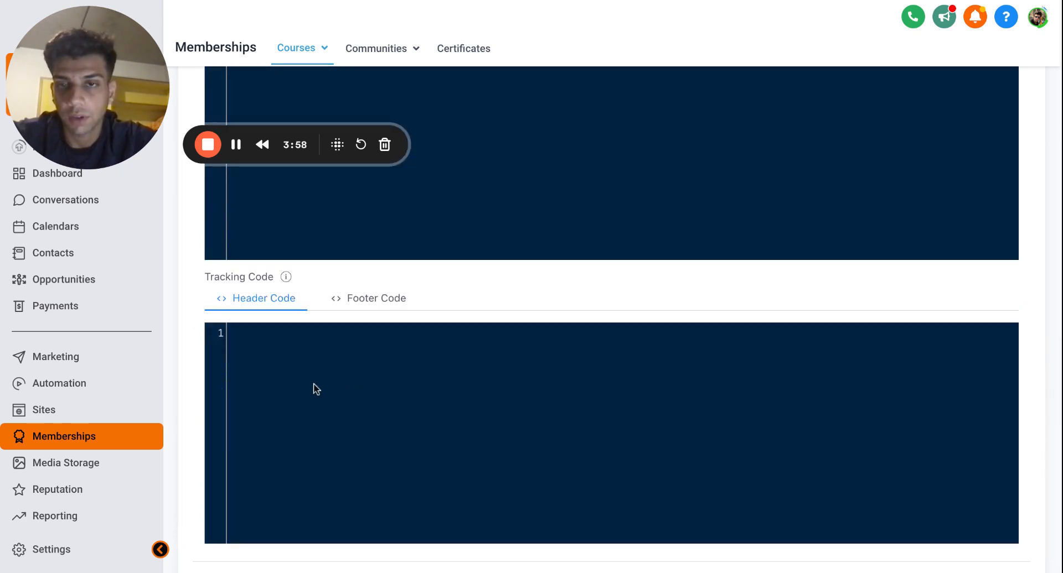
scroll(314, 384, "up", 15)
scroll(312, 400, "down", 4)
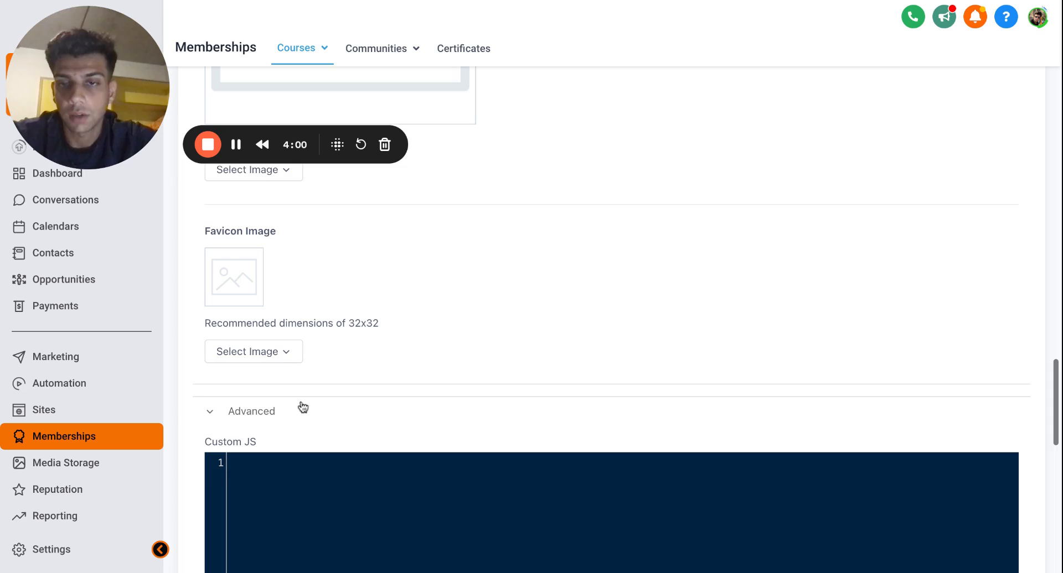
left_click(254, 410)
Save the updated product details.
scroll(940, 409, "up", 10)
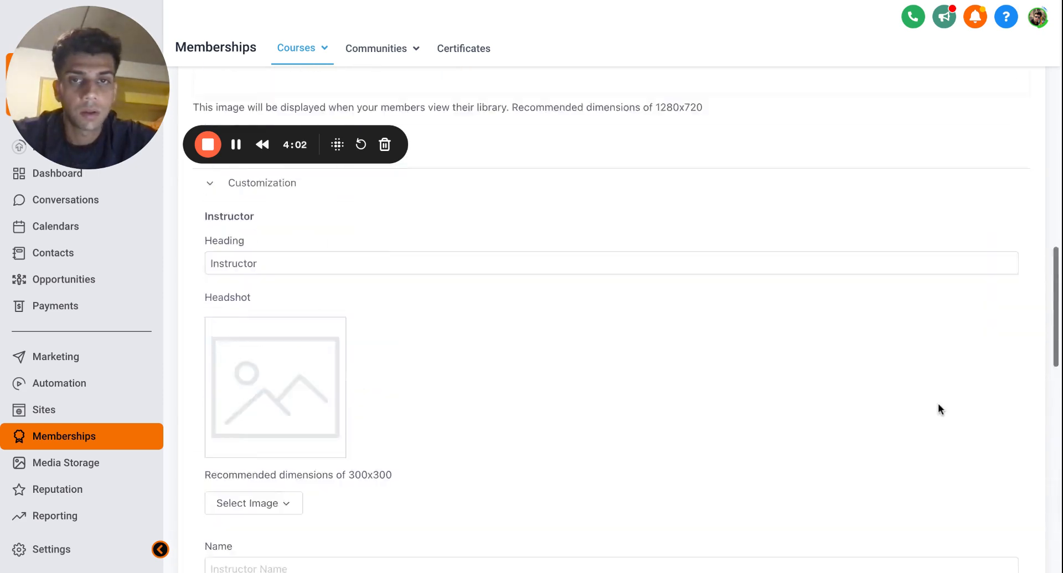
scroll(938, 410, "up", 5)
scroll(937, 411, "down", 15)
left_click(1023, 550)
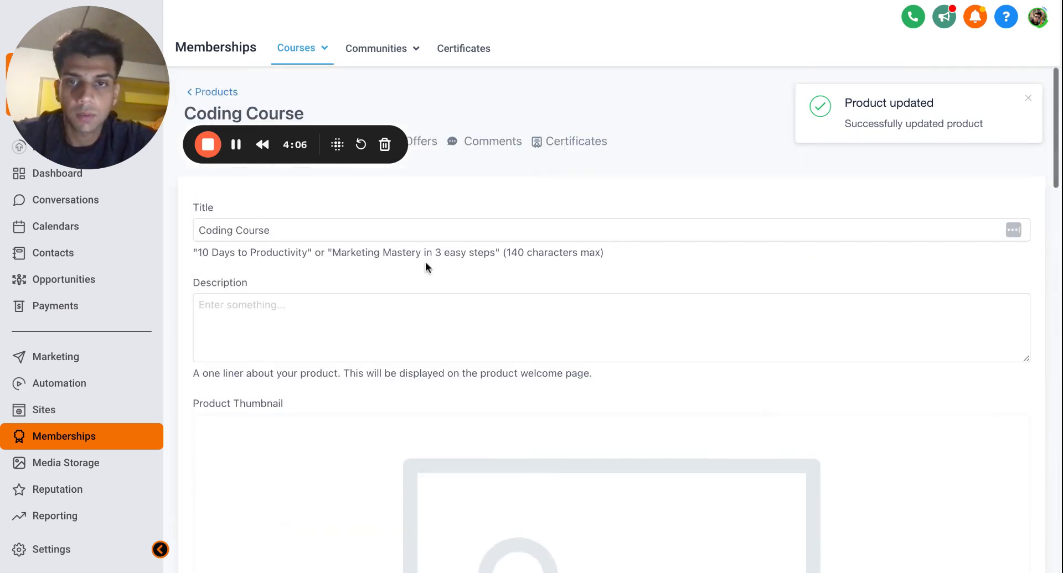
Go to the product's theme gallery and open the Classic theme for customization.
left_click_drag(105, 113, 108, 384)
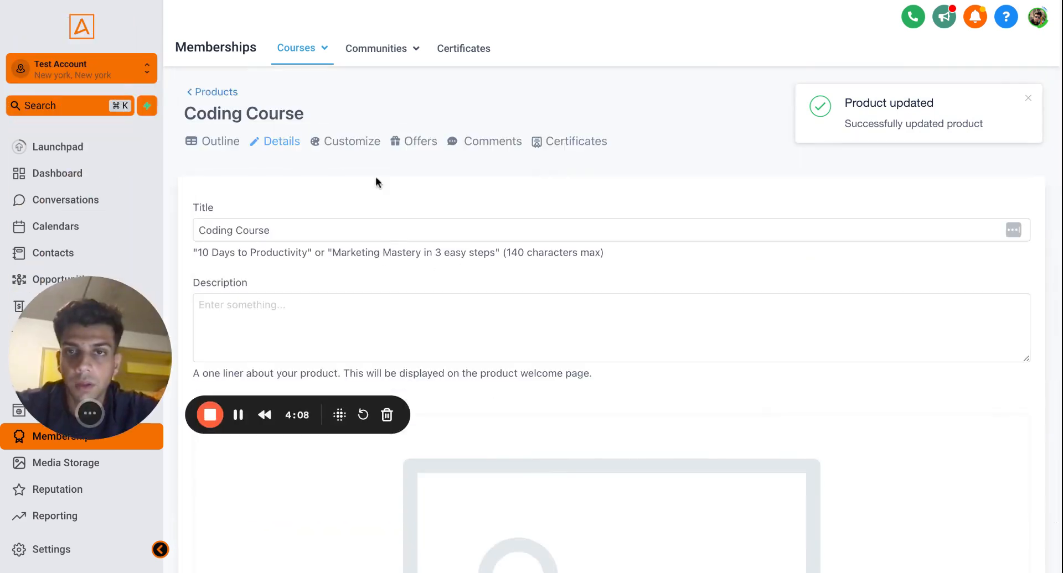
left_click(338, 142)
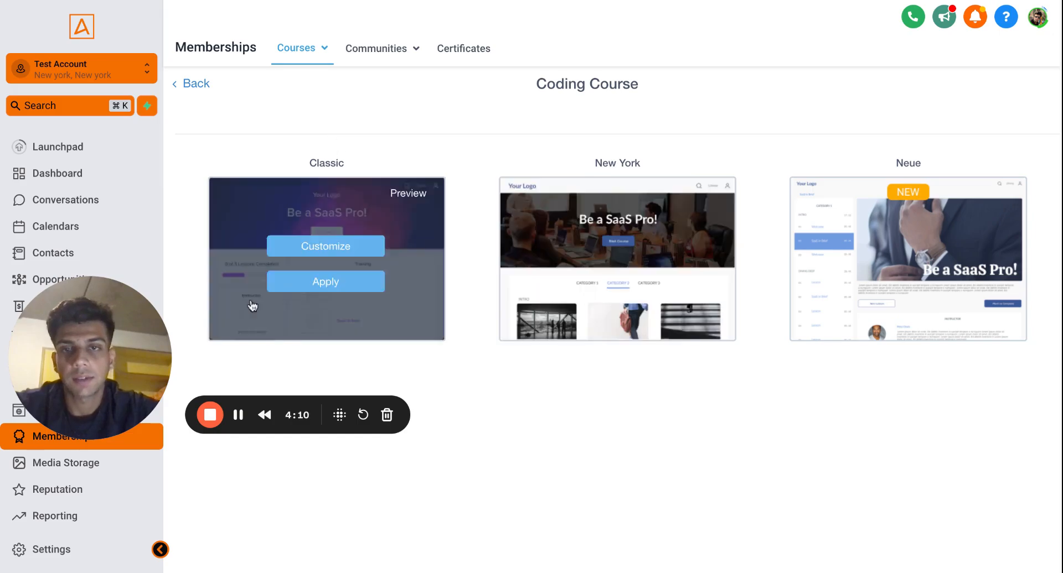
left_click_drag(99, 340, 99, 410)
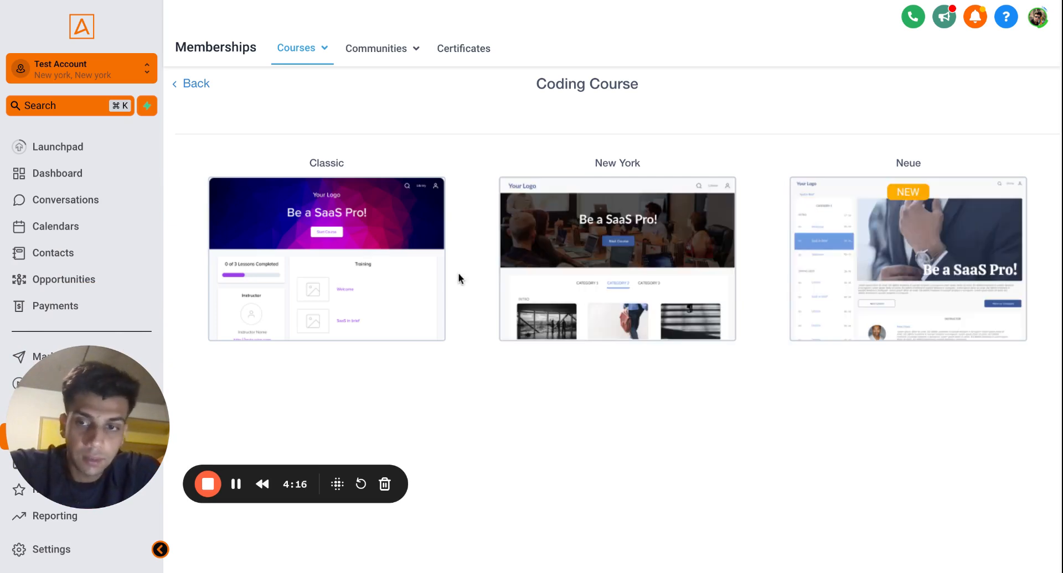
mouse_move(596, 216)
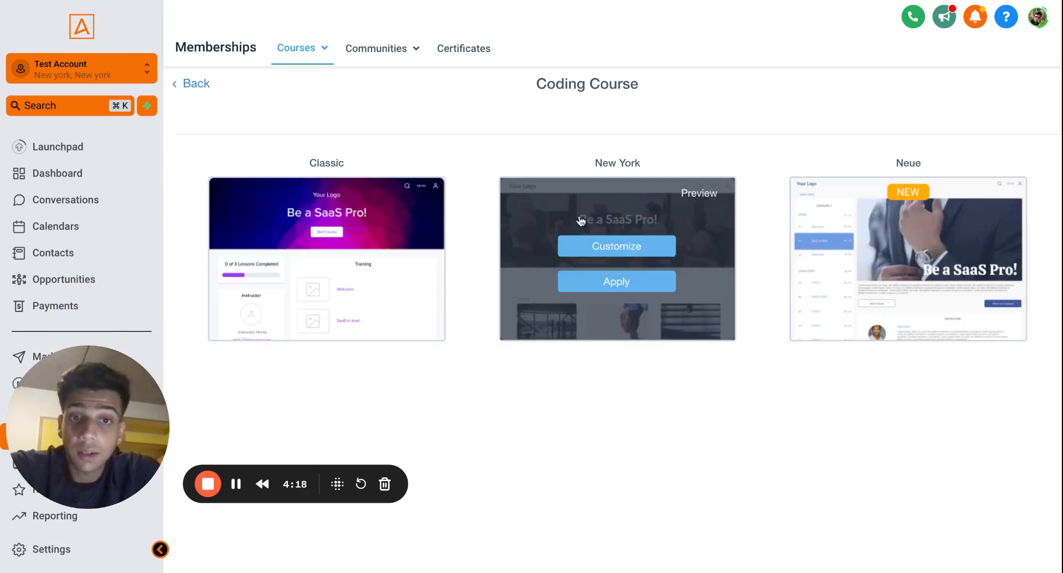
mouse_move(391, 263)
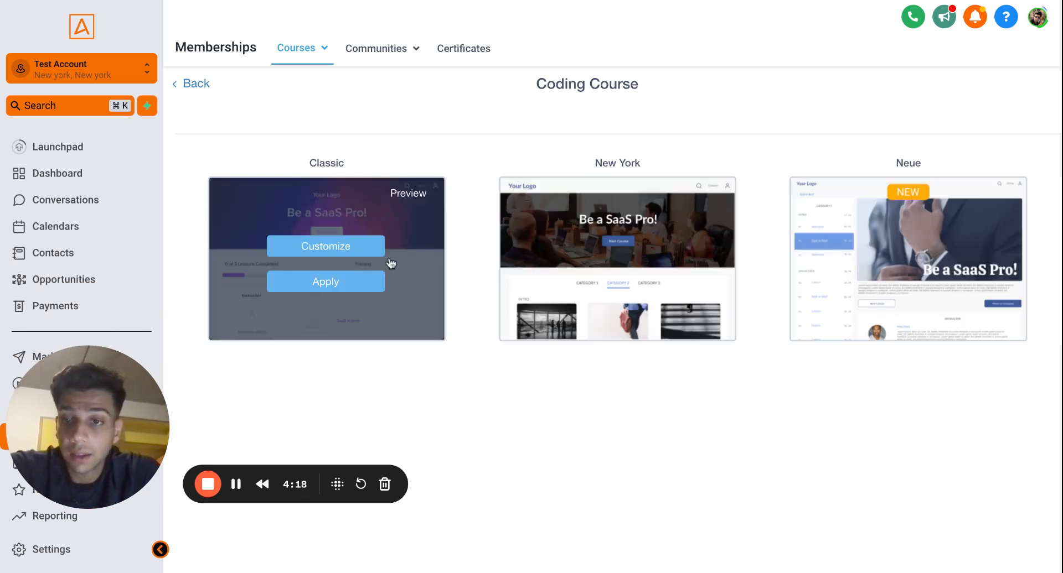
left_click(354, 247)
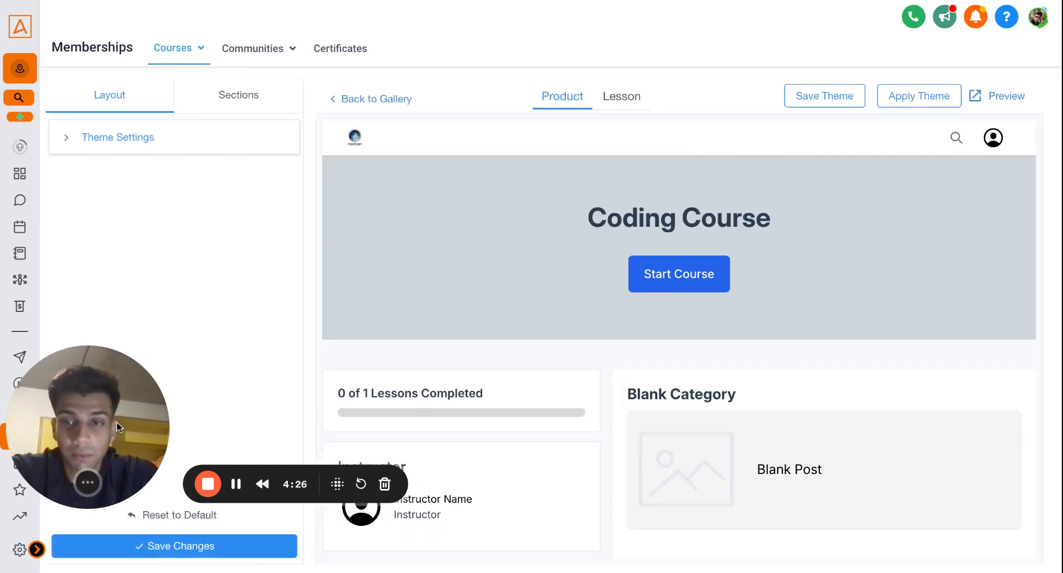
Expand the theme settings in the Classic theme's layout options.
left_click_drag(117, 423, 65, 88)
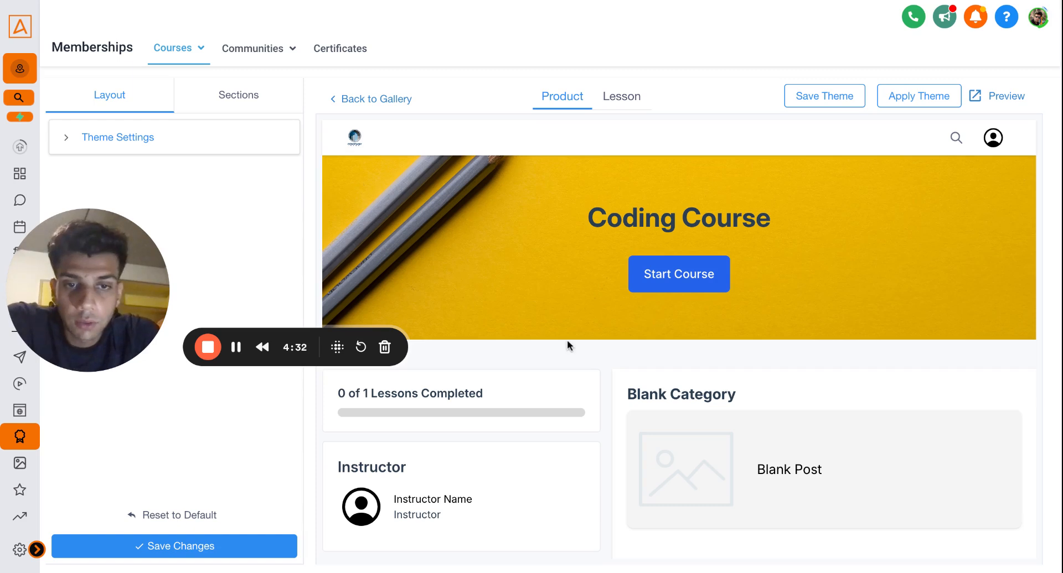
scroll(629, 379, "down", 1)
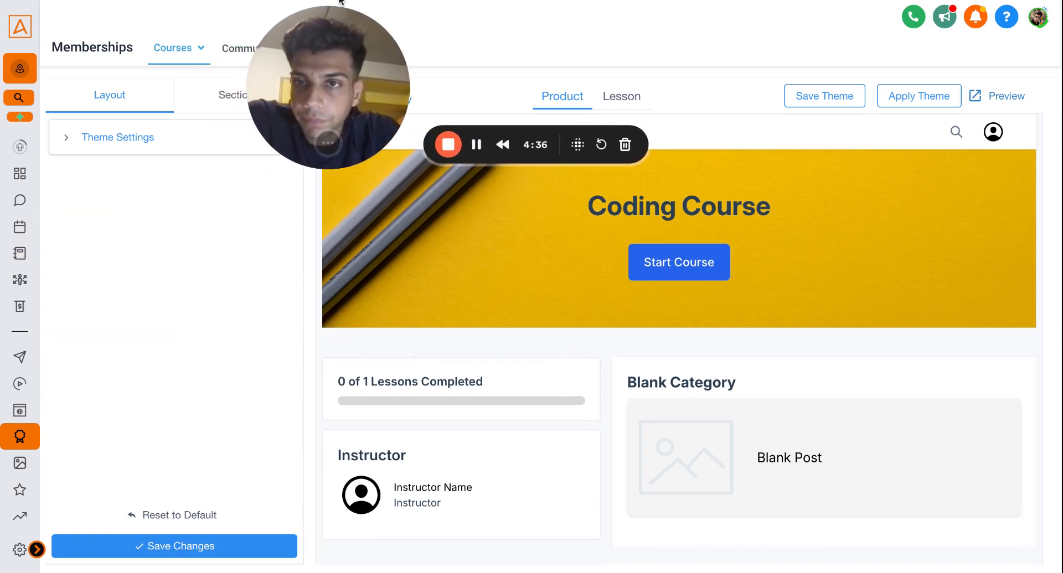
left_click(136, 138)
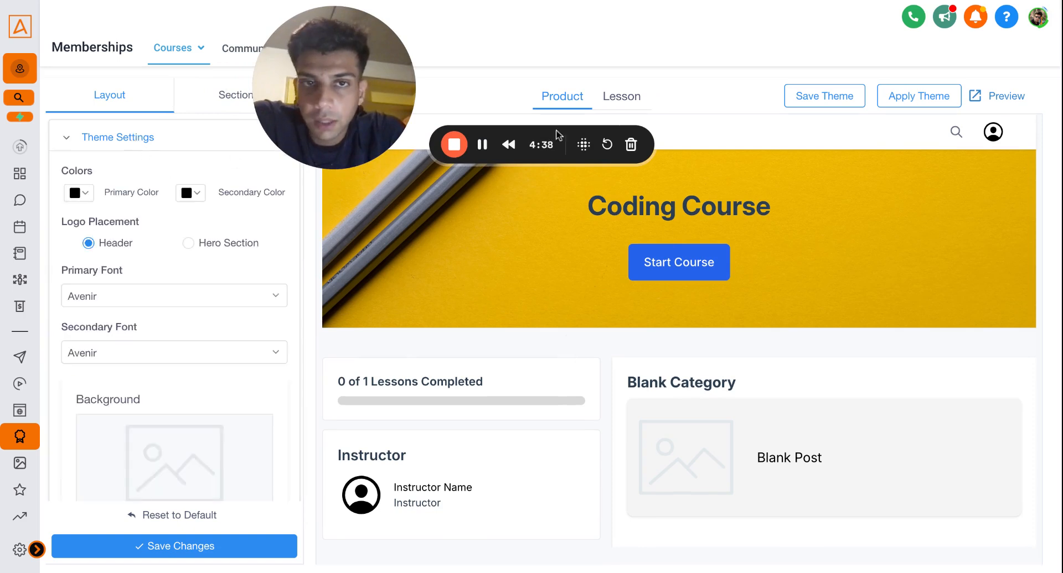
Examine the Header section's background and alignment settings among the Classic theme's sections.
left_click(482, 144)
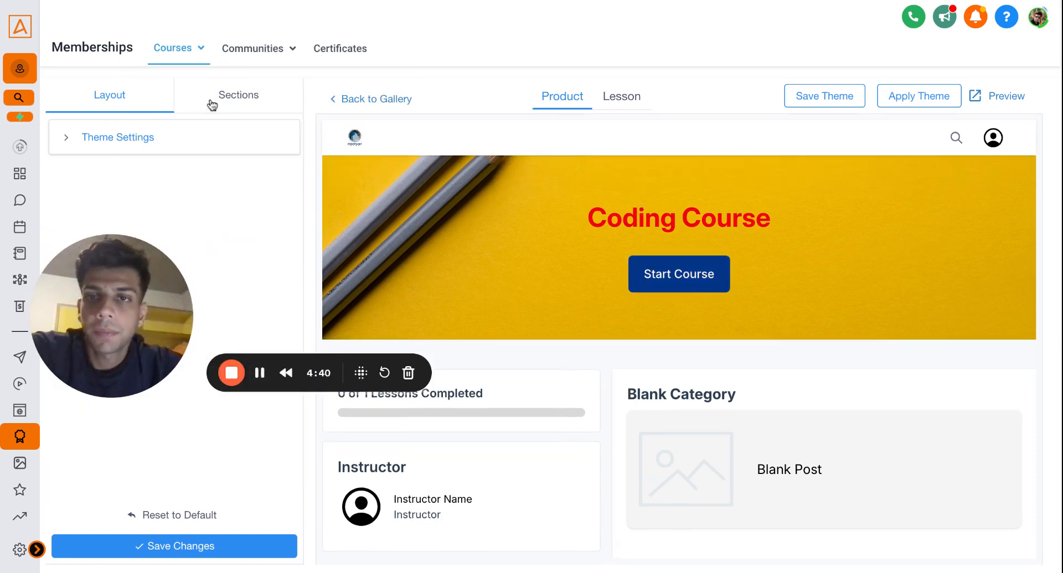
left_click(252, 107)
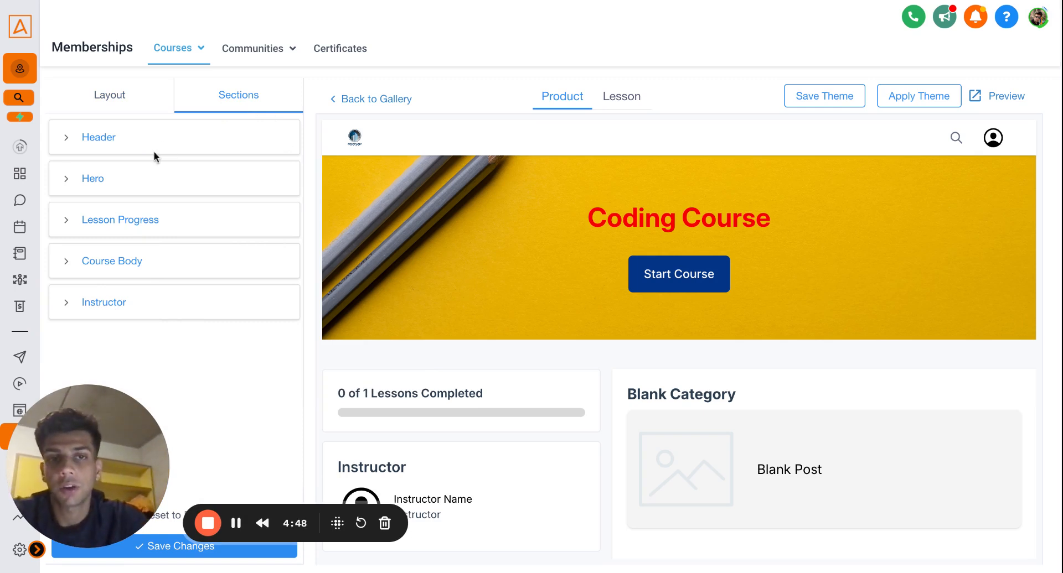
left_click(102, 145)
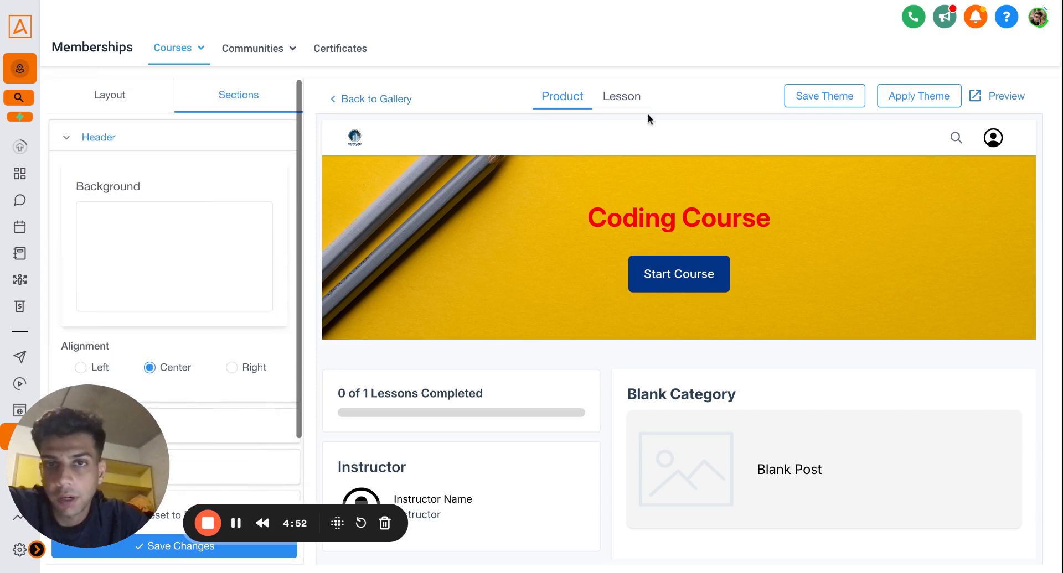
scroll(248, 256, "down", 2)
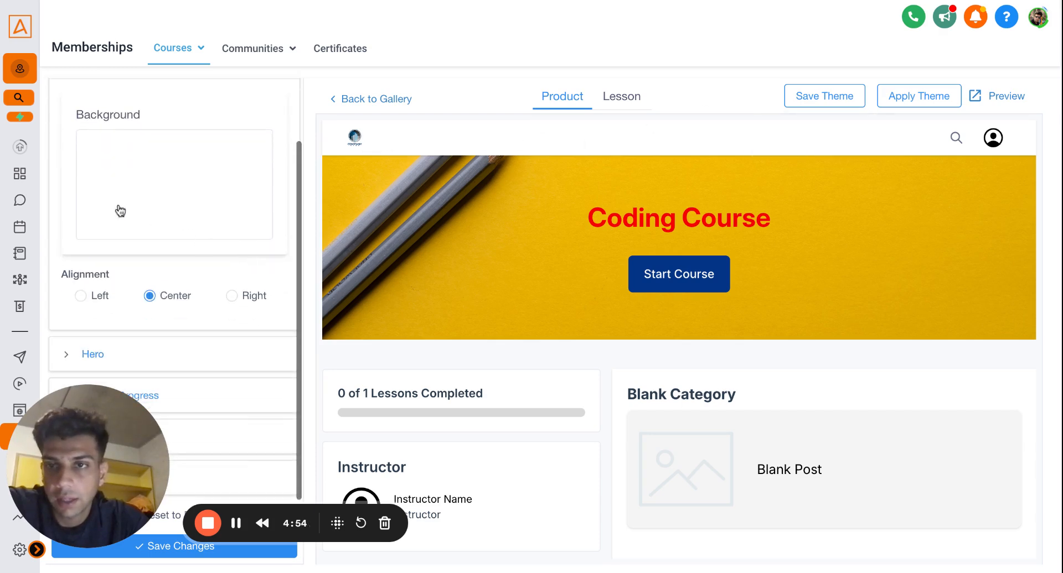
scroll(120, 211, "up", 2)
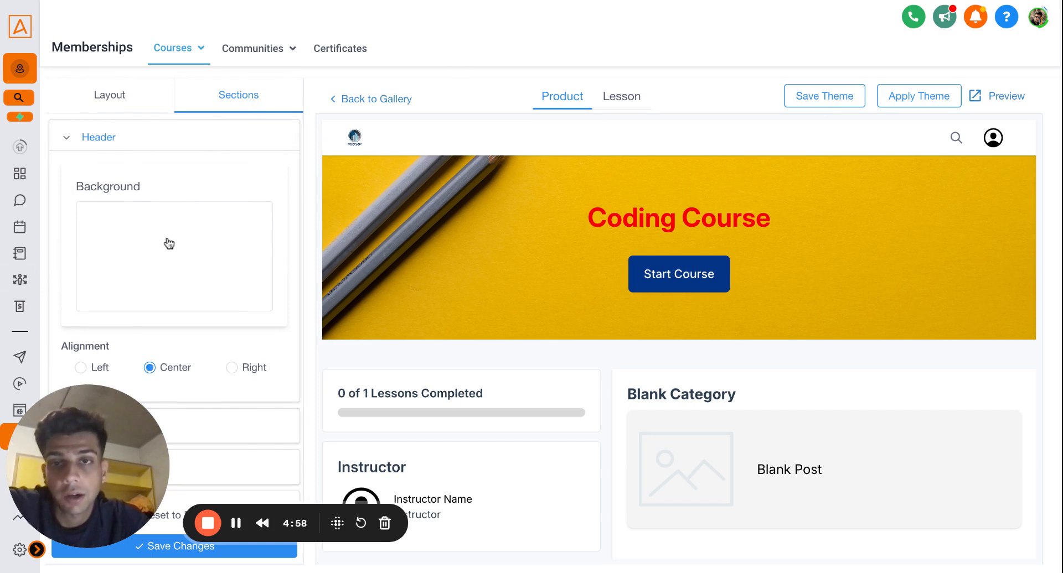
left_click(93, 139)
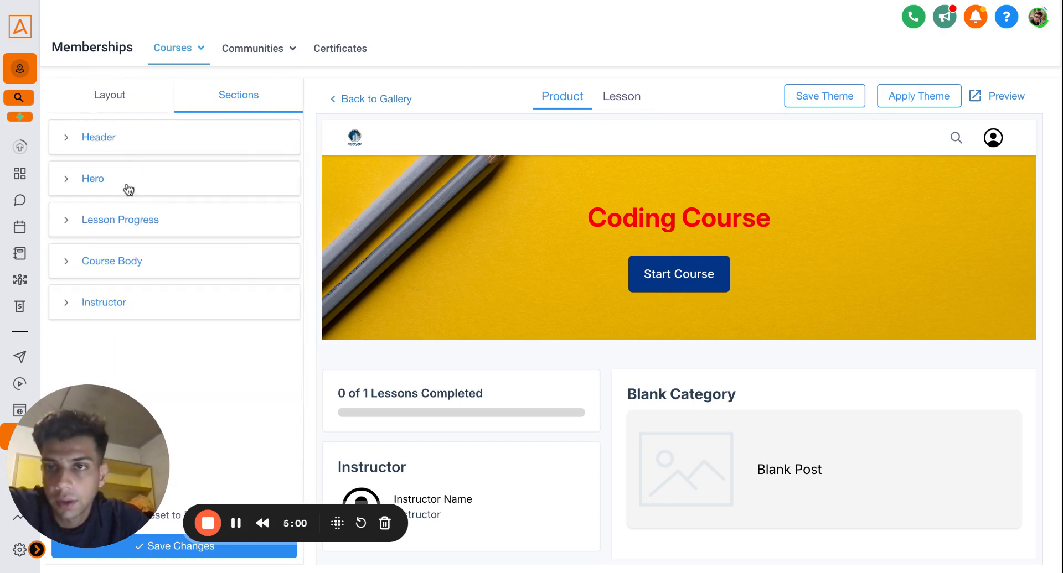
Set the Hero section's title font to Arial and its color to green #10F41E.
left_click(106, 178)
scroll(188, 202, "down", 3)
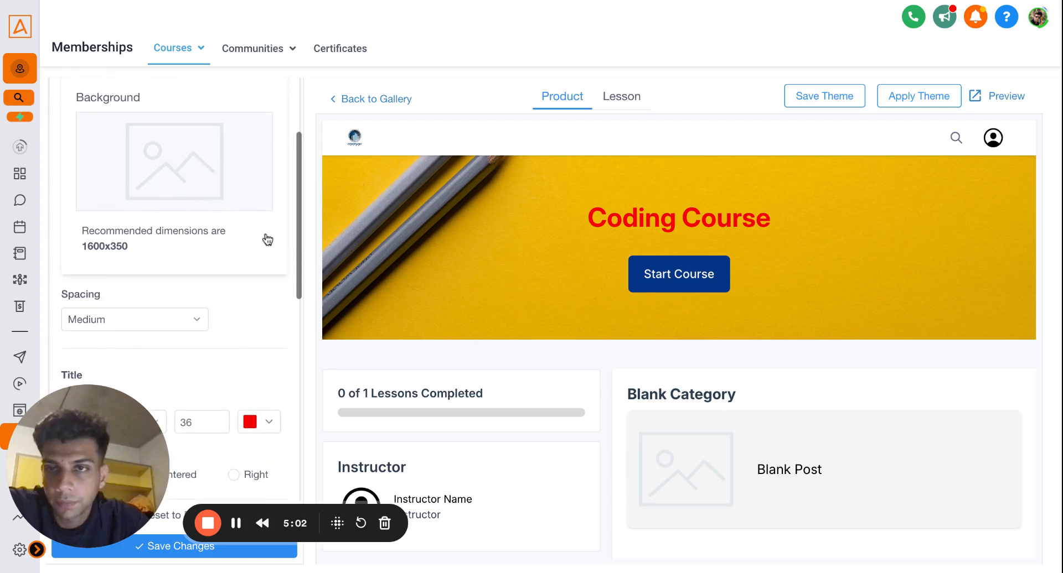
scroll(266, 237, "up", 2)
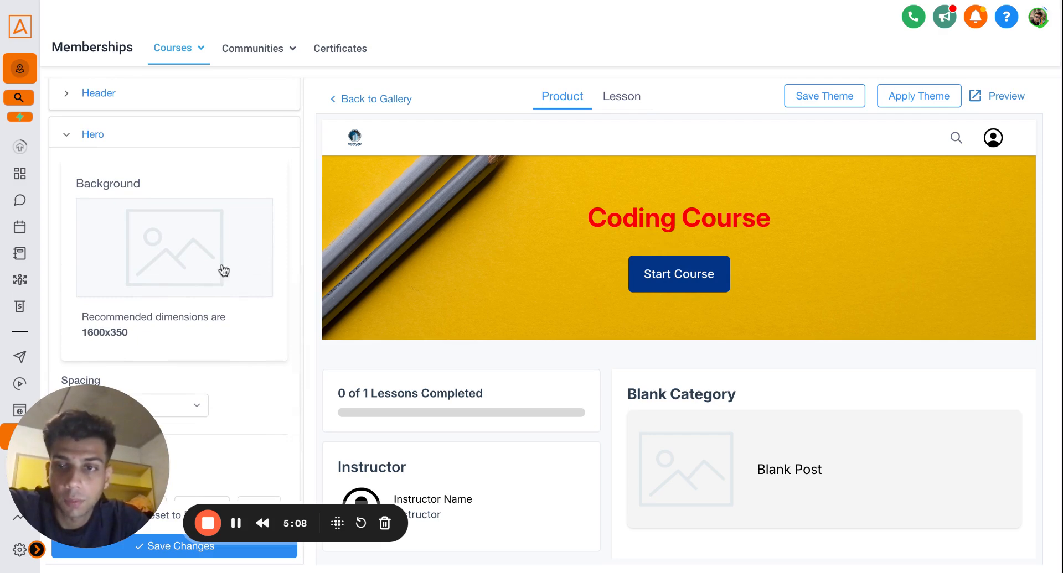
scroll(221, 269, "down", 6)
scroll(221, 268, "up", 2)
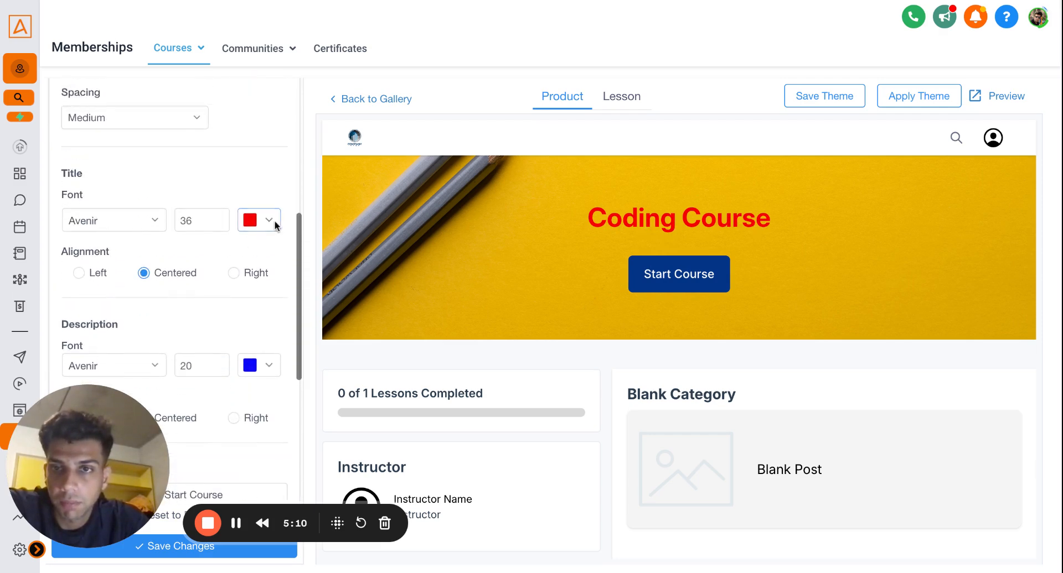
left_click(268, 224)
left_click(113, 229)
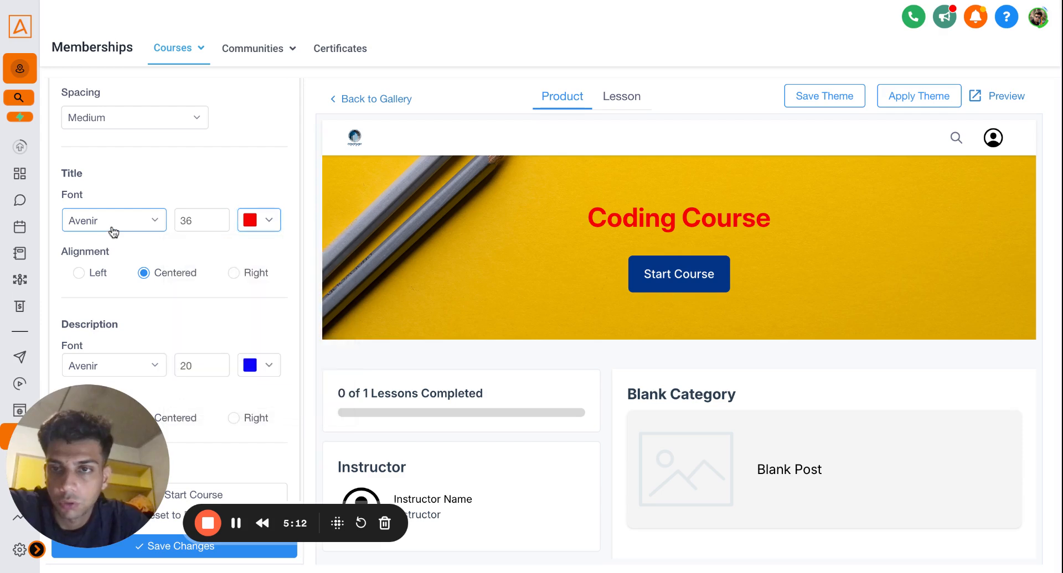
left_click(122, 234)
left_click(131, 293)
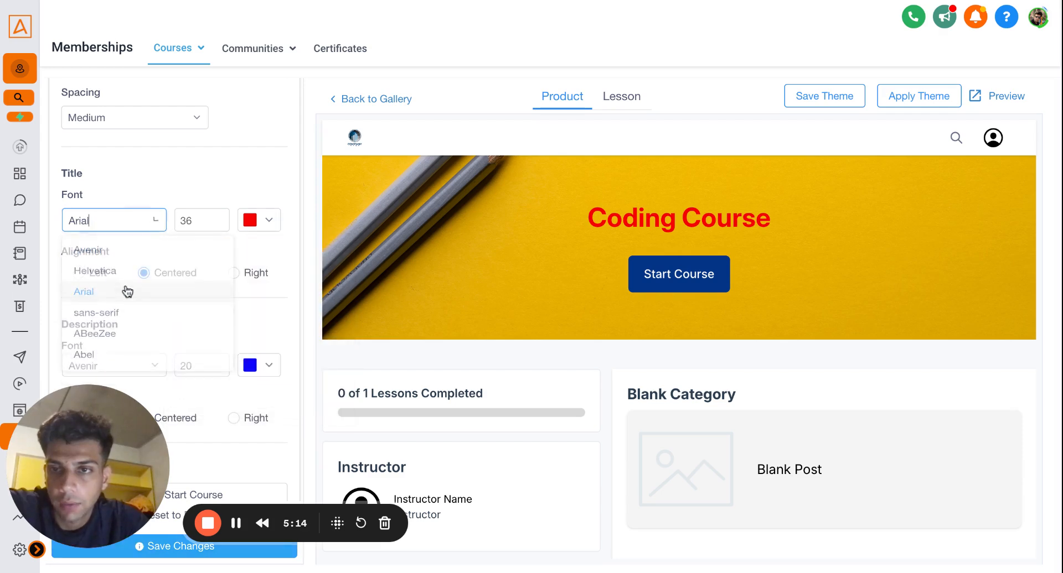
left_click(261, 224)
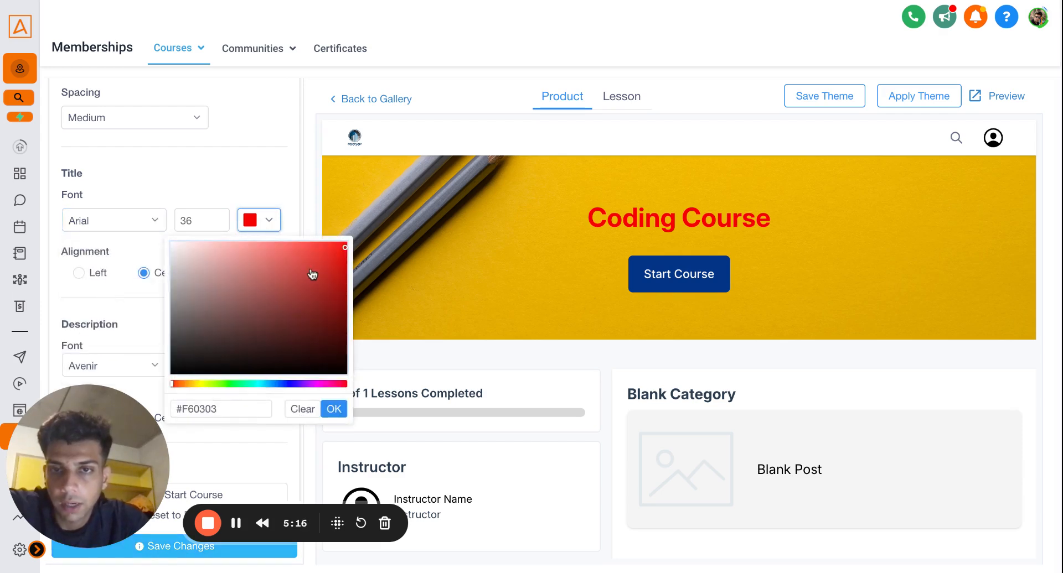
left_click(232, 384)
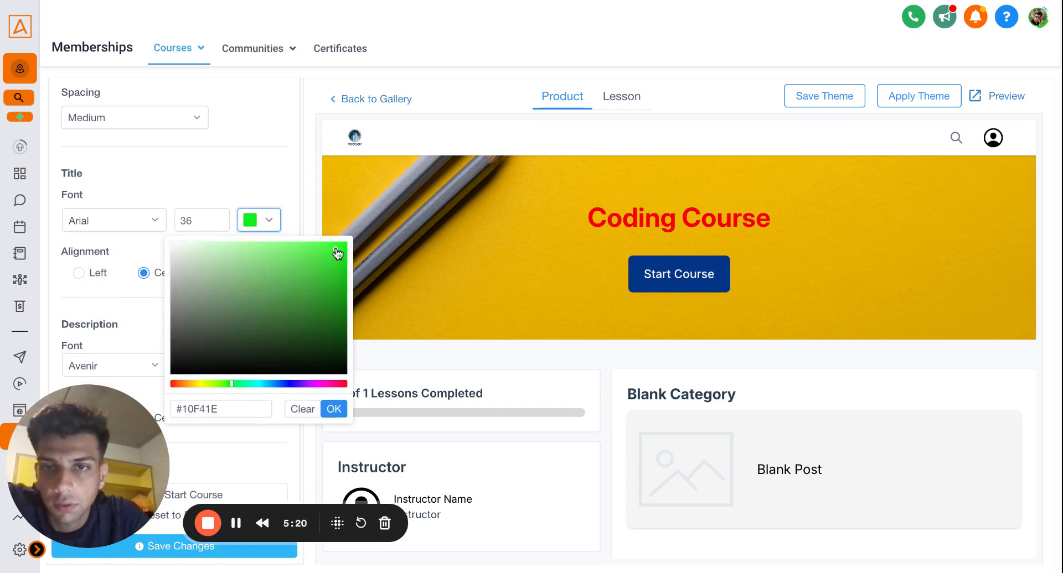
left_click(334, 410)
Set the Hero section's description font to Arial.
scroll(203, 311, "down", 3)
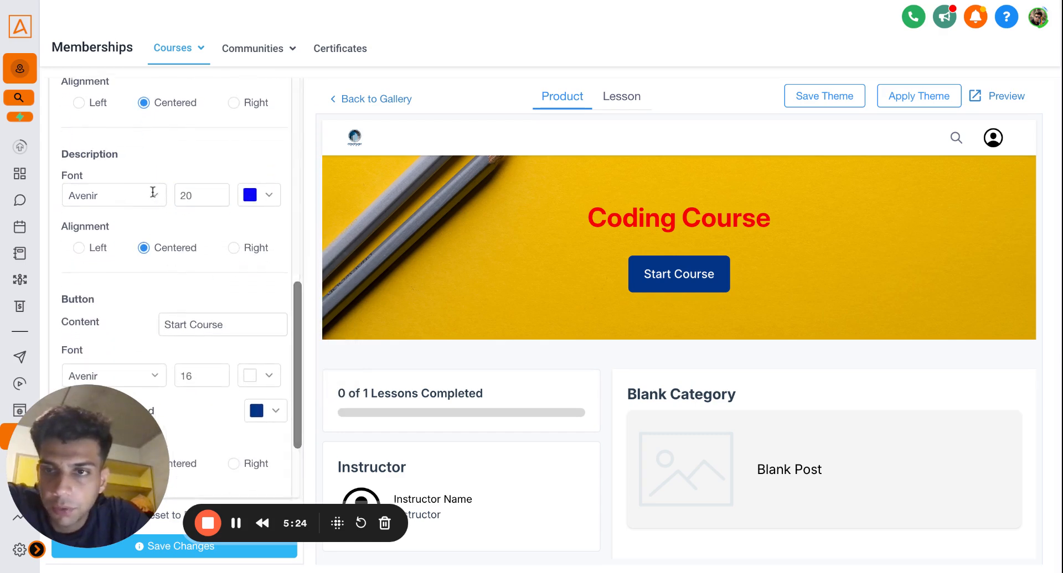
scroll(157, 211, "up", 1)
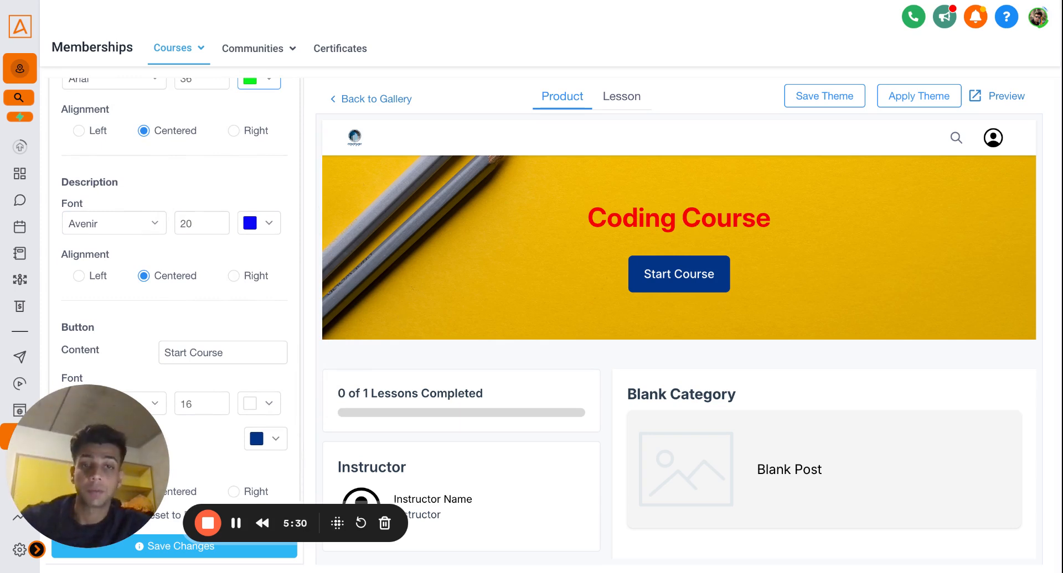
left_click(127, 232)
left_click(126, 301)
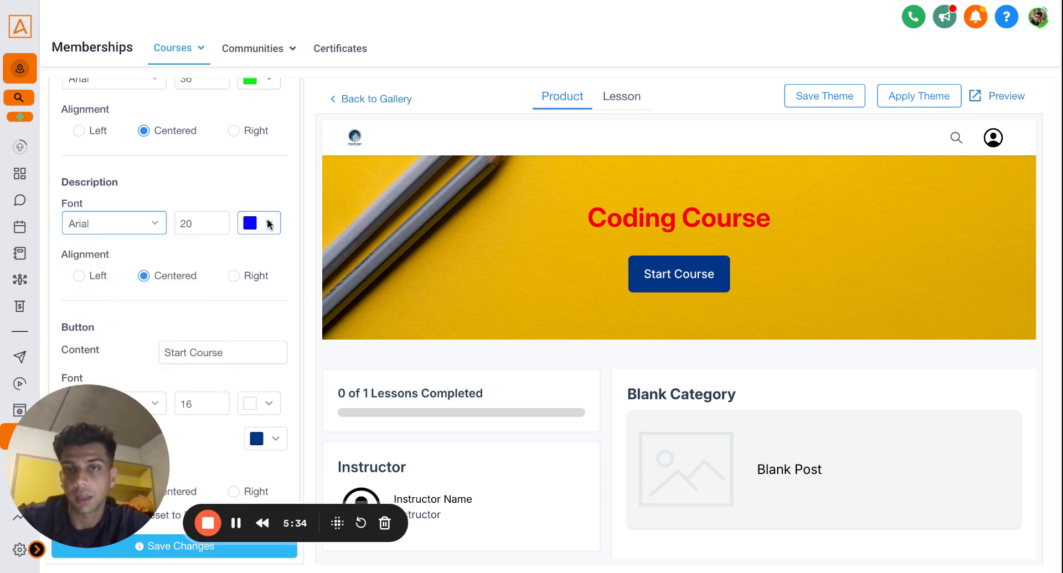
Set the Hero section's button background color to blue #005AFF.
scroll(252, 230, "down", 4)
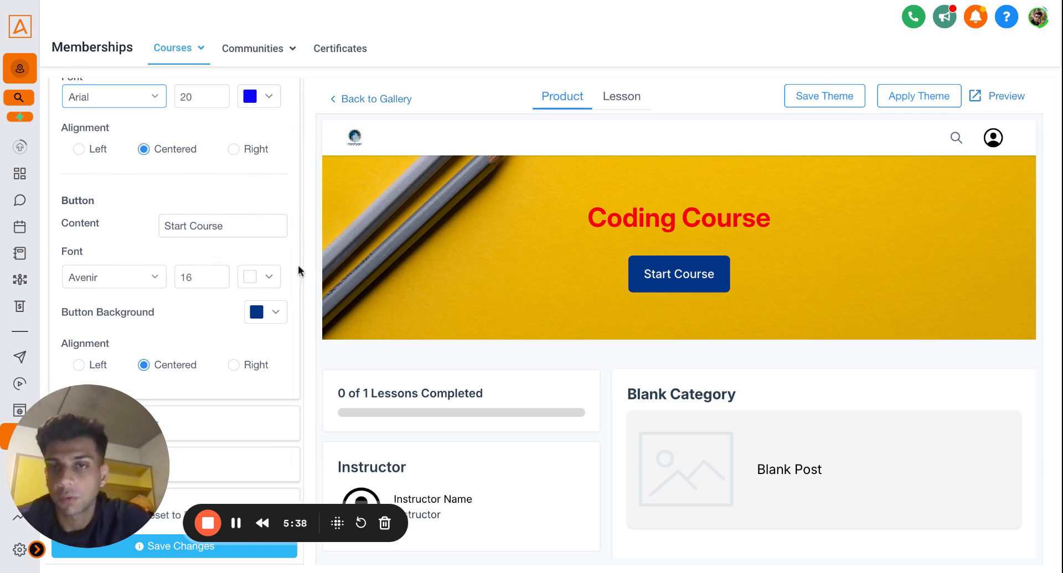
left_click(270, 312)
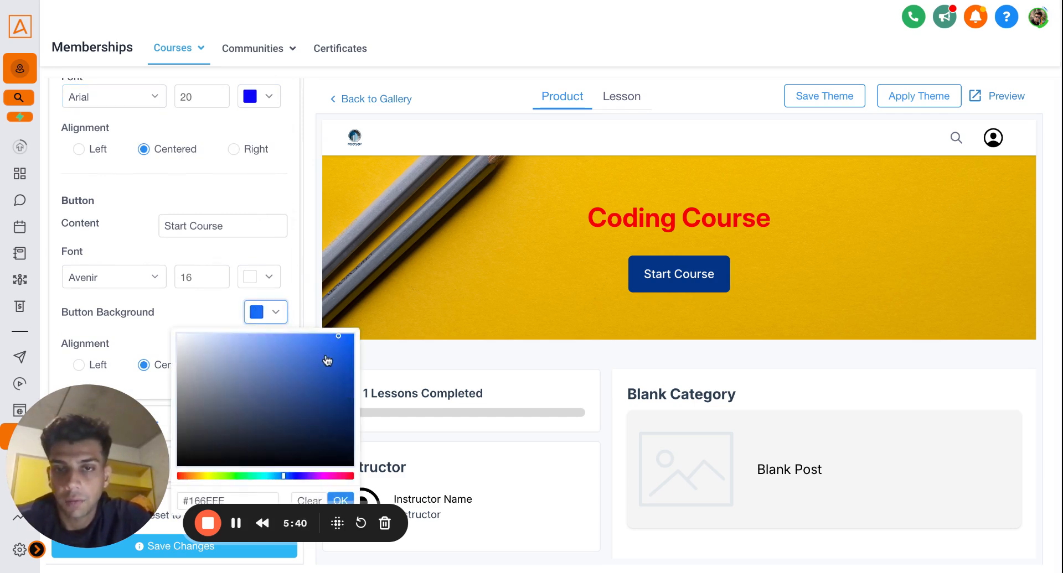
mouse_move(327, 361)
left_mouse_down()
mouse_move(273, 310)
mouse_move(279, 284)
mouse_move(351, 426)
mouse_move(331, 447)
mouse_move(365, 446)
left_mouse_up()
scroll(276, 297, "down", 1)
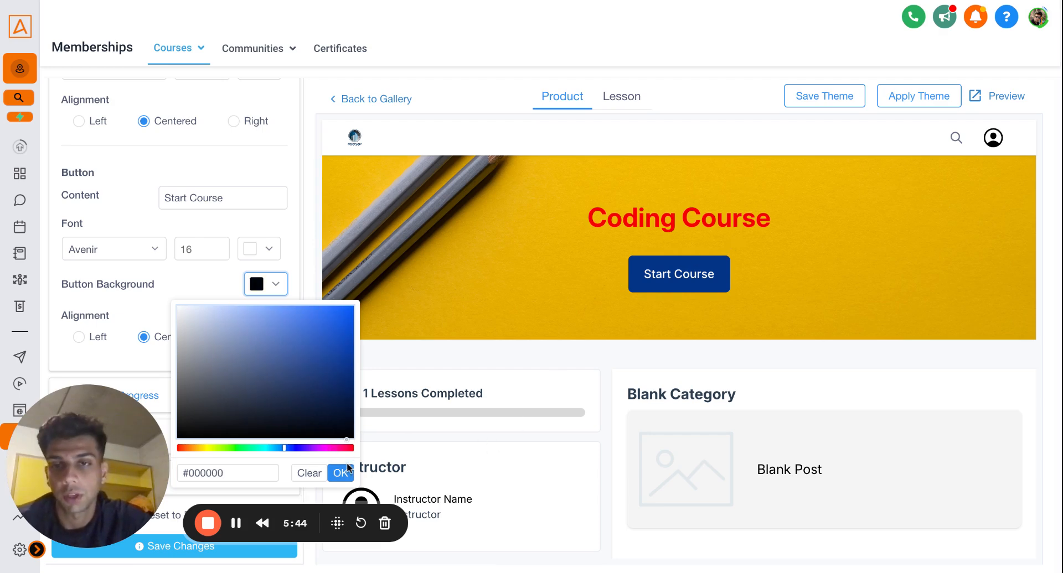
left_click(339, 362)
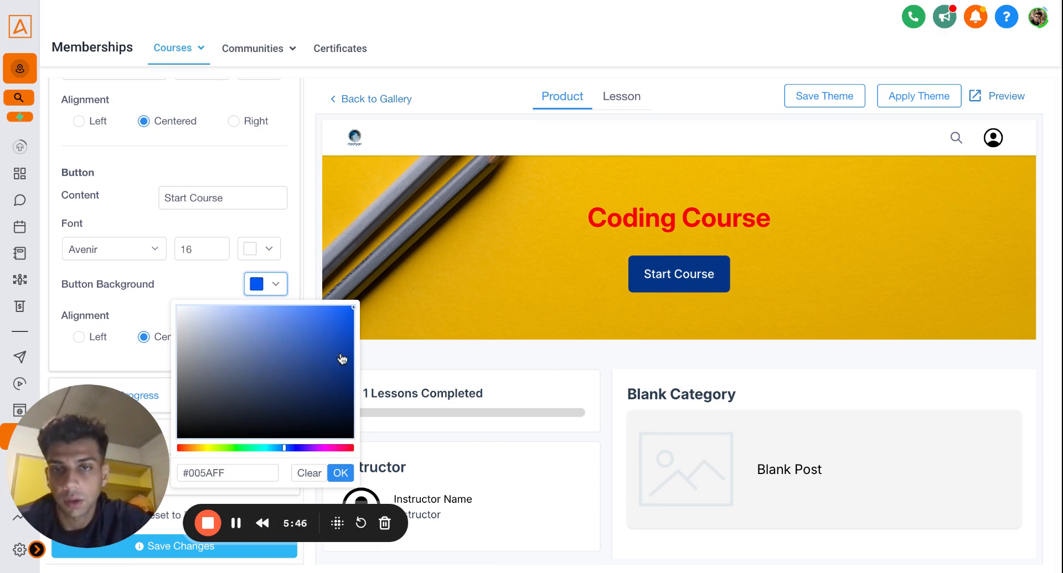
left_click(341, 473)
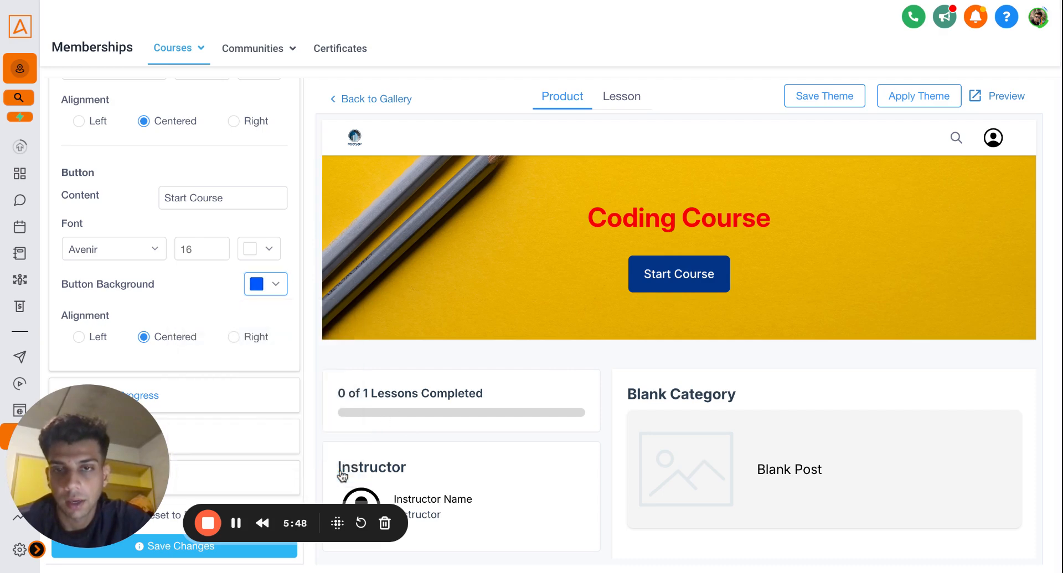
Save the Hero section's changes to the theme.
scroll(271, 414, "down", 1)
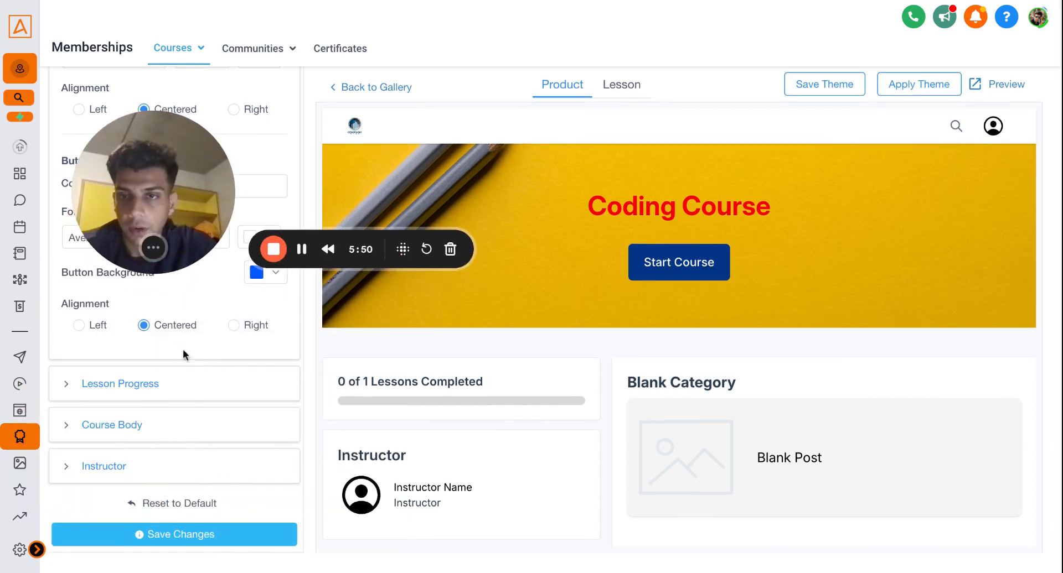
left_click(165, 382)
left_click(162, 380)
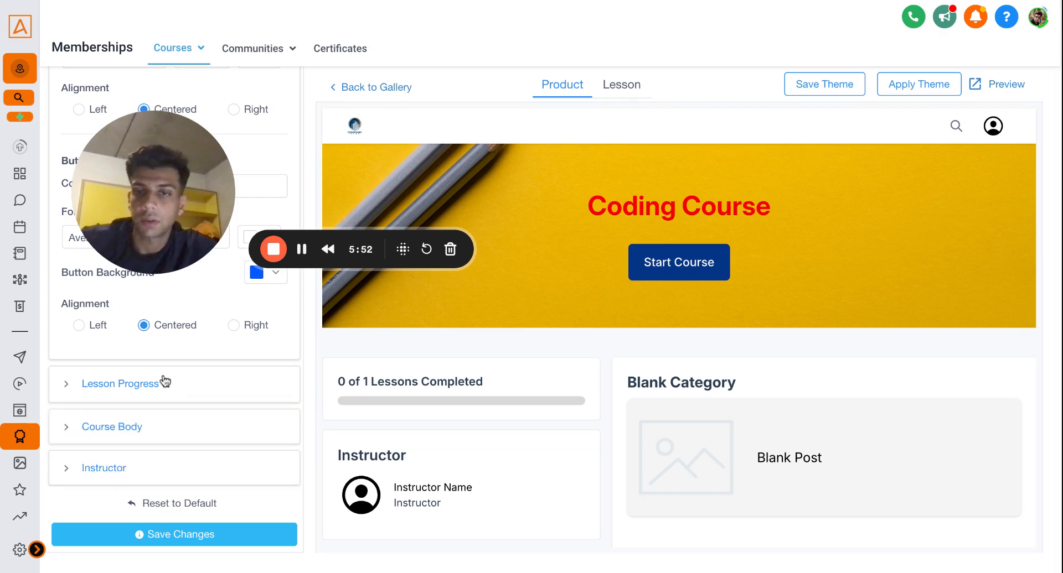
left_click(163, 541)
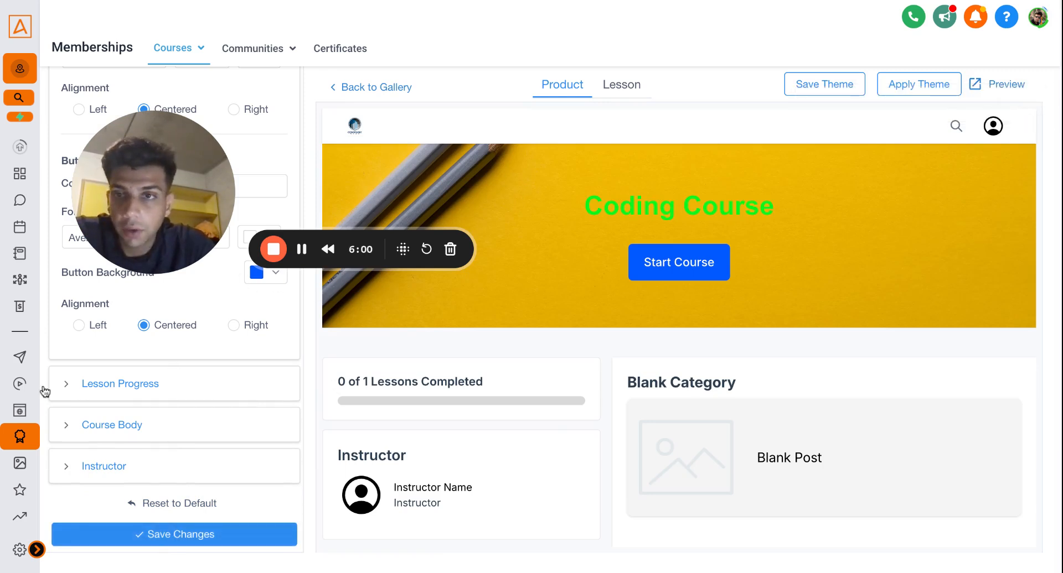
scroll(111, 321, "up", 1)
left_click_drag(153, 174, 132, 368)
scroll(190, 297, "up", 10)
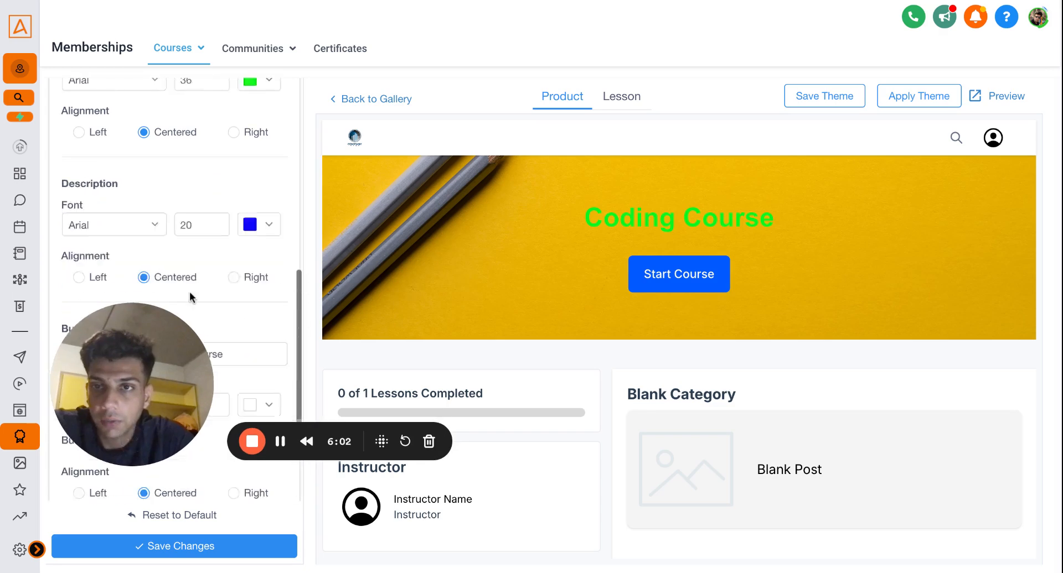
scroll(183, 288, "down", 2)
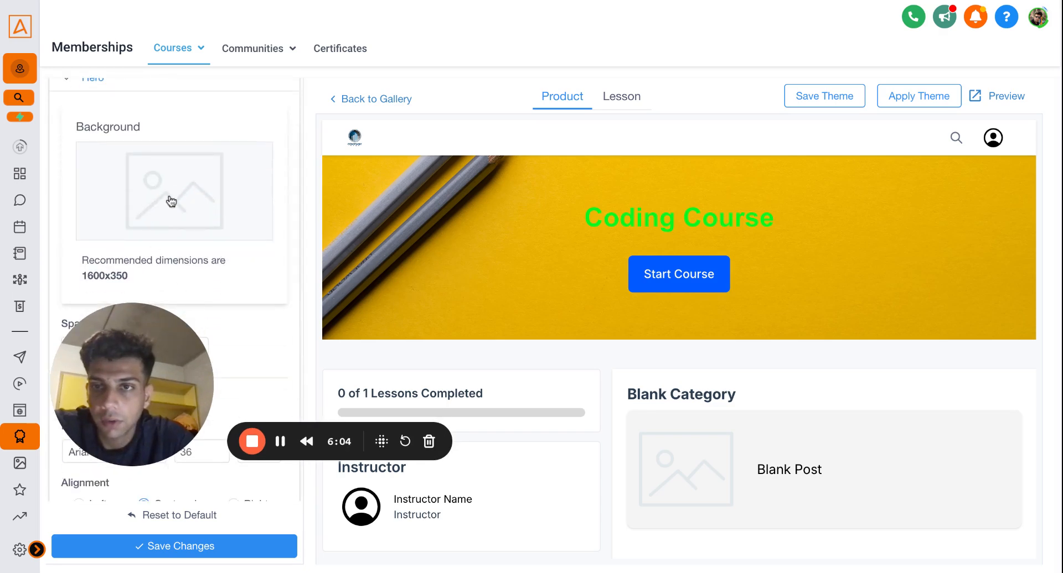
scroll(176, 212, "down", 2)
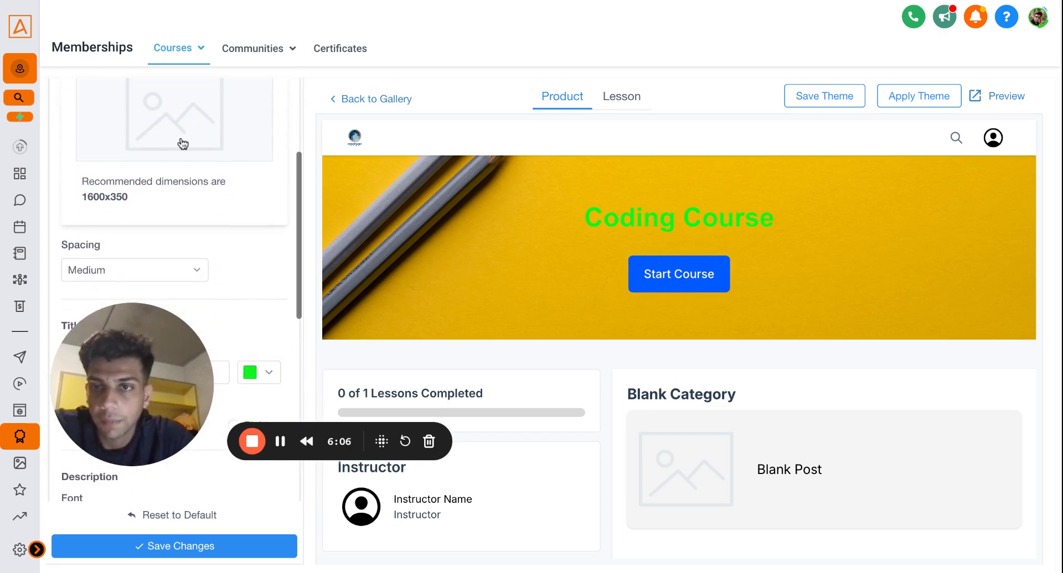
scroll(215, 243, "down", 5)
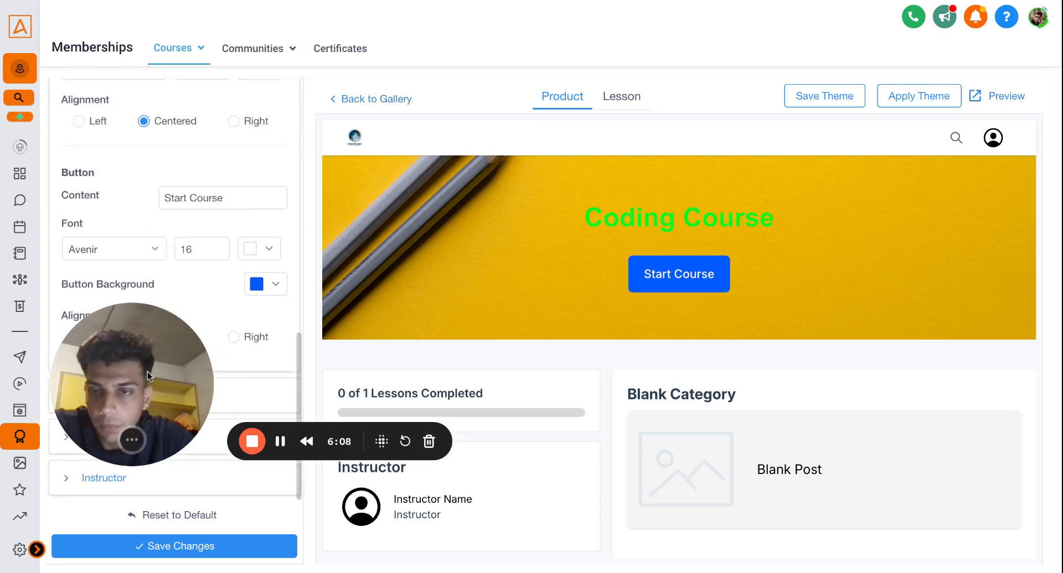
Expand the Lesson Progress section and set its font to ABeeZee.
left_click(132, 398)
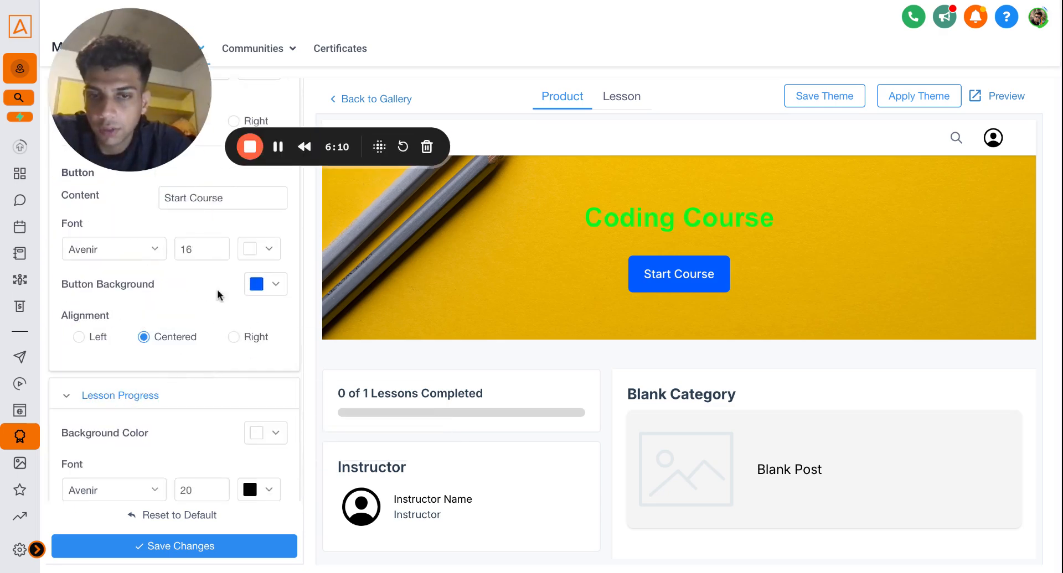
scroll(217, 290, "down", 4)
scroll(613, 360, "down", 1)
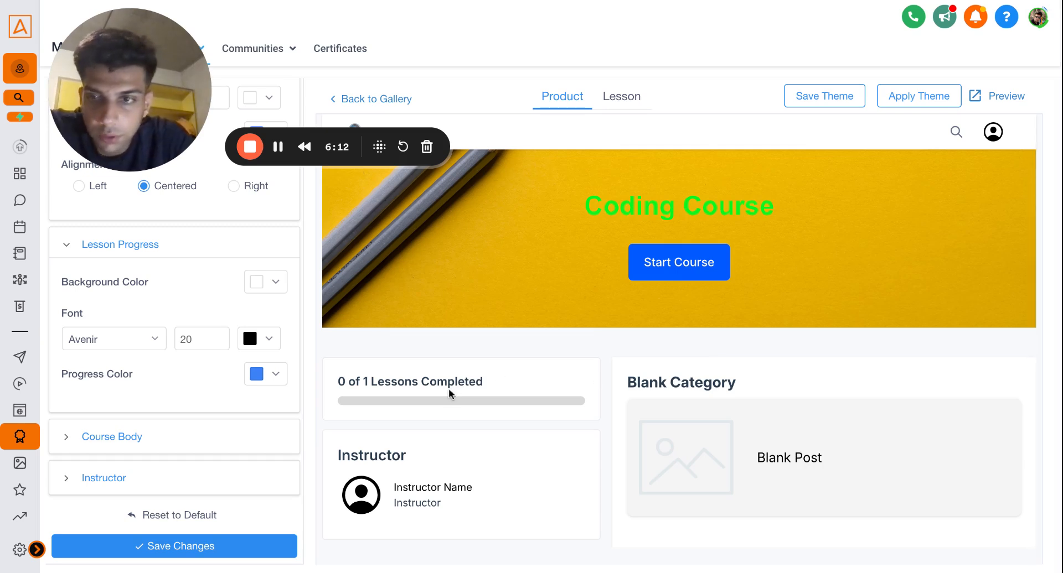
left_click(142, 344)
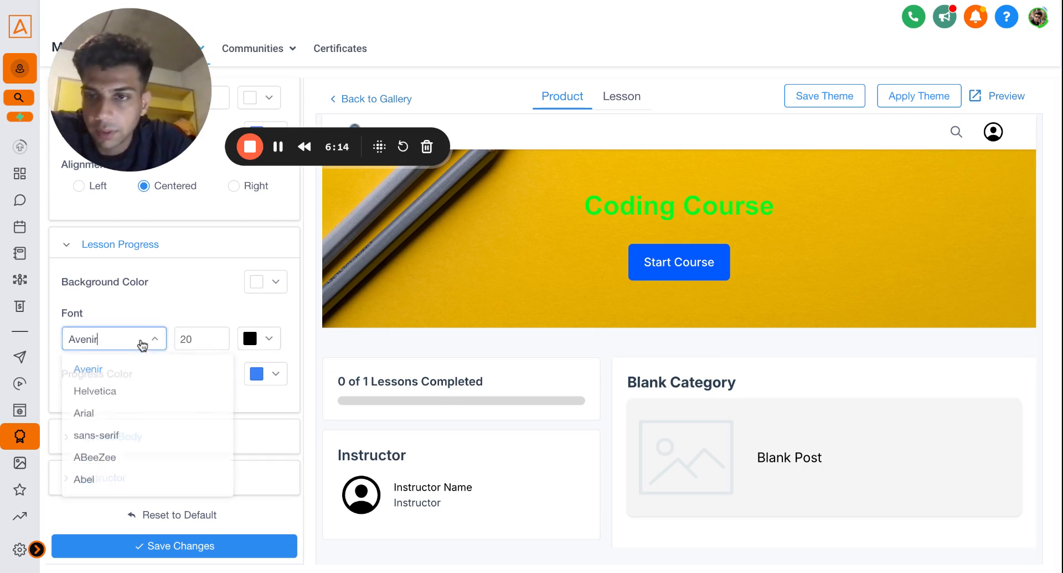
left_click(106, 462)
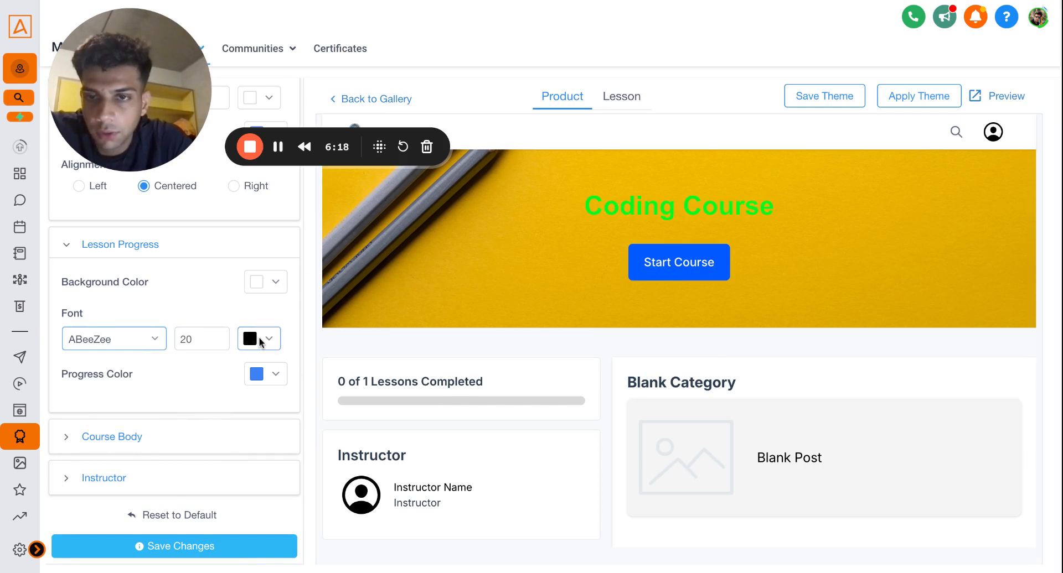
left_click(258, 337)
left_click(270, 338)
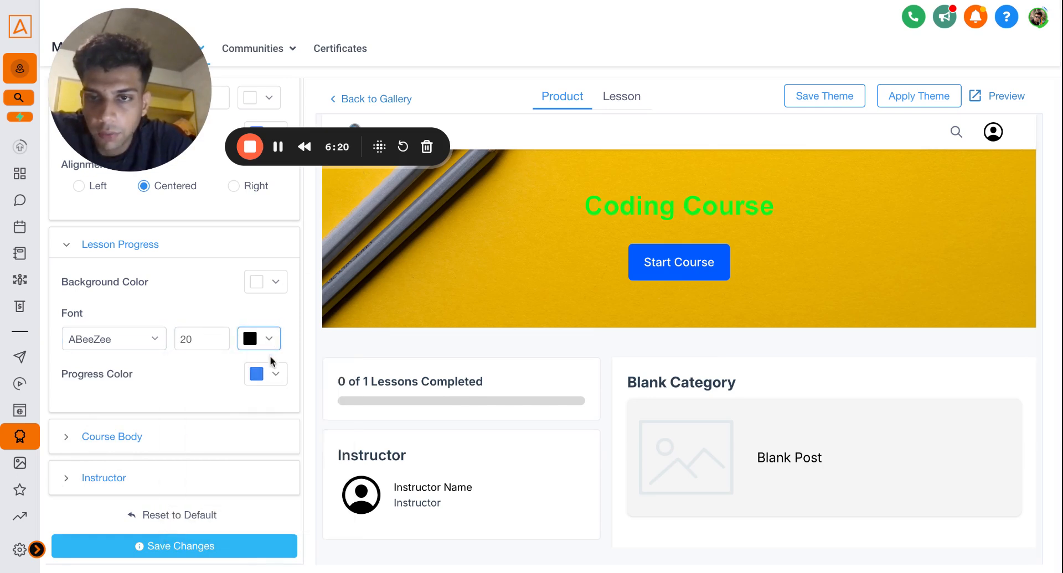
Set the Lesson Progress section's progress color to magenta.
left_click(257, 374)
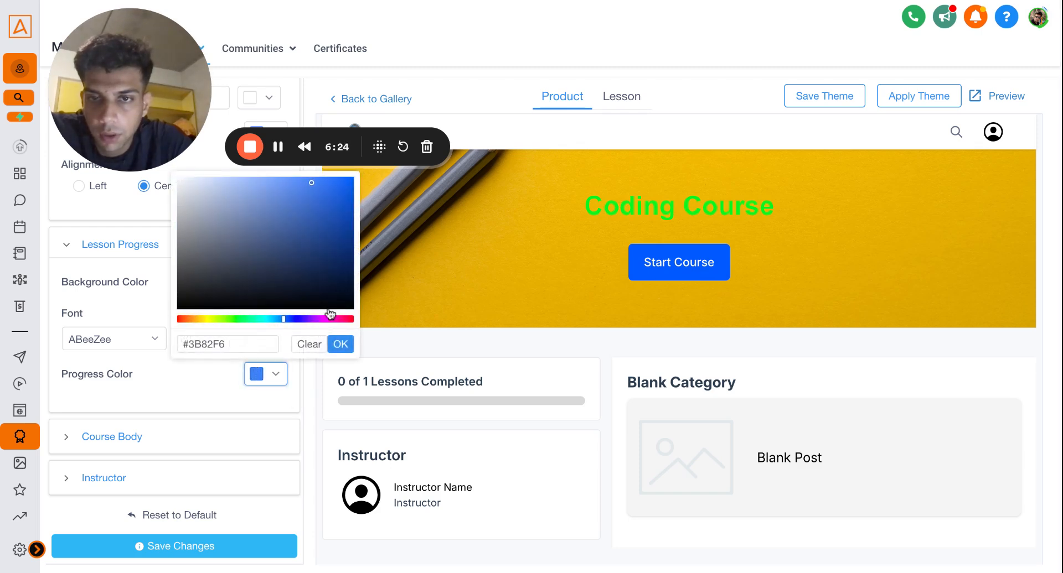
left_click(340, 347)
scroll(232, 448, "down", 1)
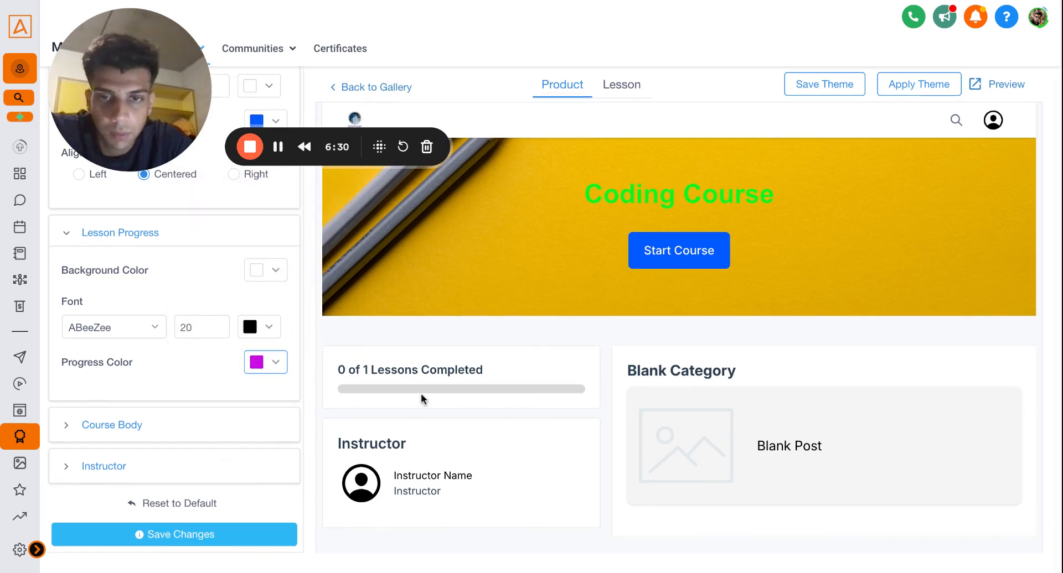
Save the Lesson Progress section's changes and check the product page preview.
left_click(207, 544)
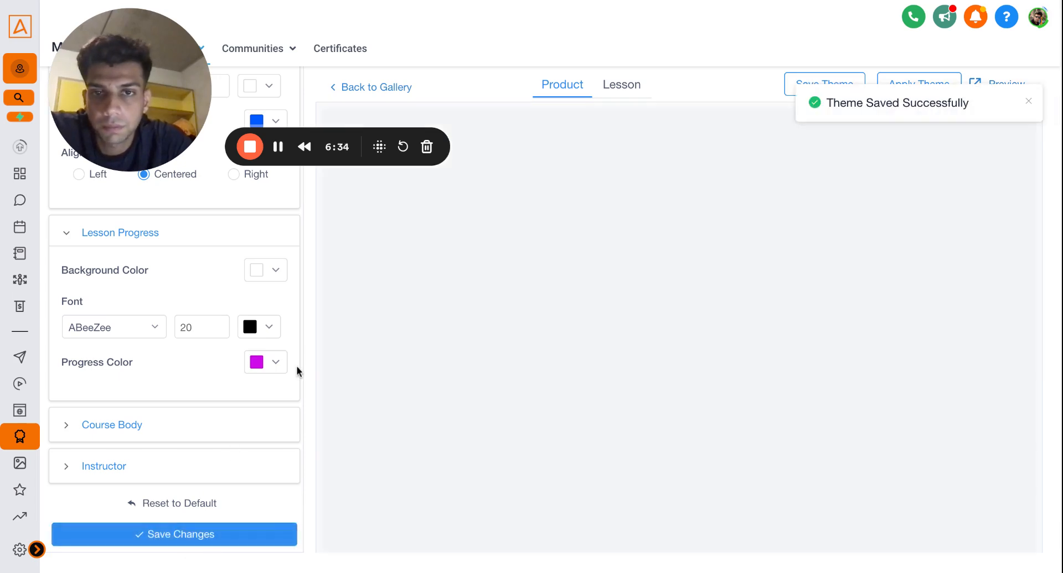
scroll(631, 222, "down", 1)
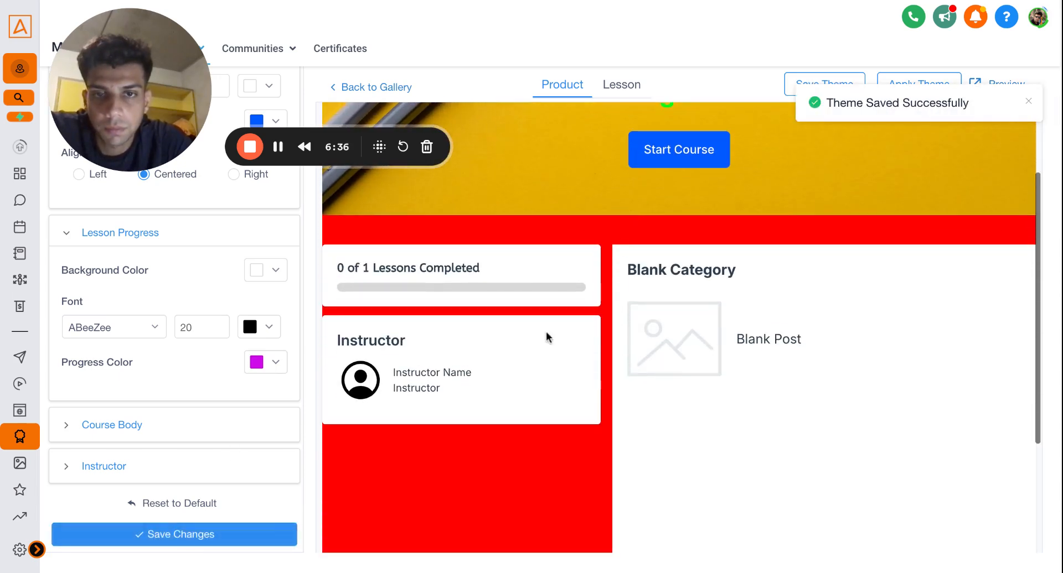
scroll(546, 331, "up", 2)
scroll(546, 331, "down", 1)
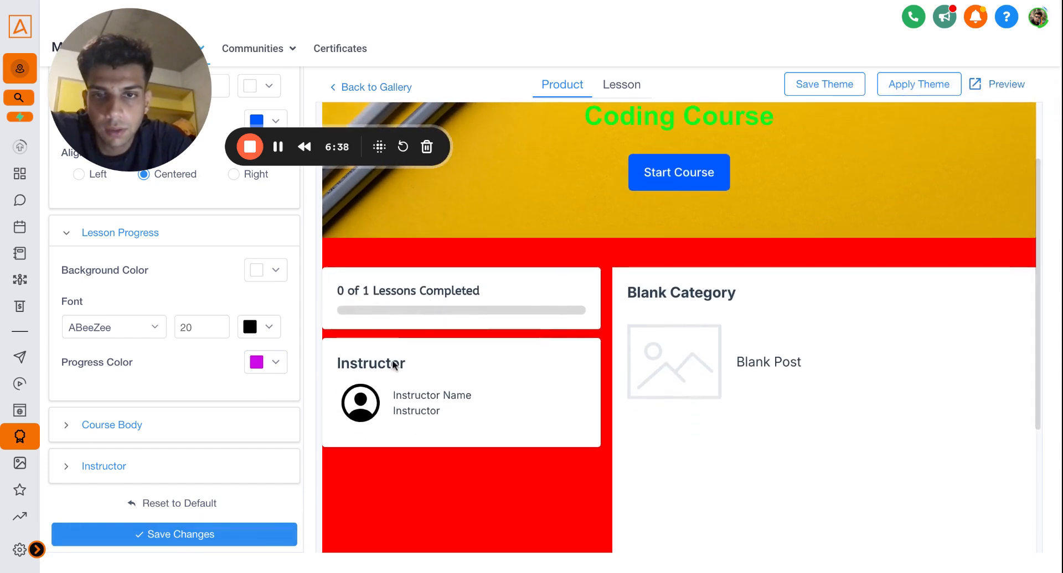
scroll(196, 359, "up", 5)
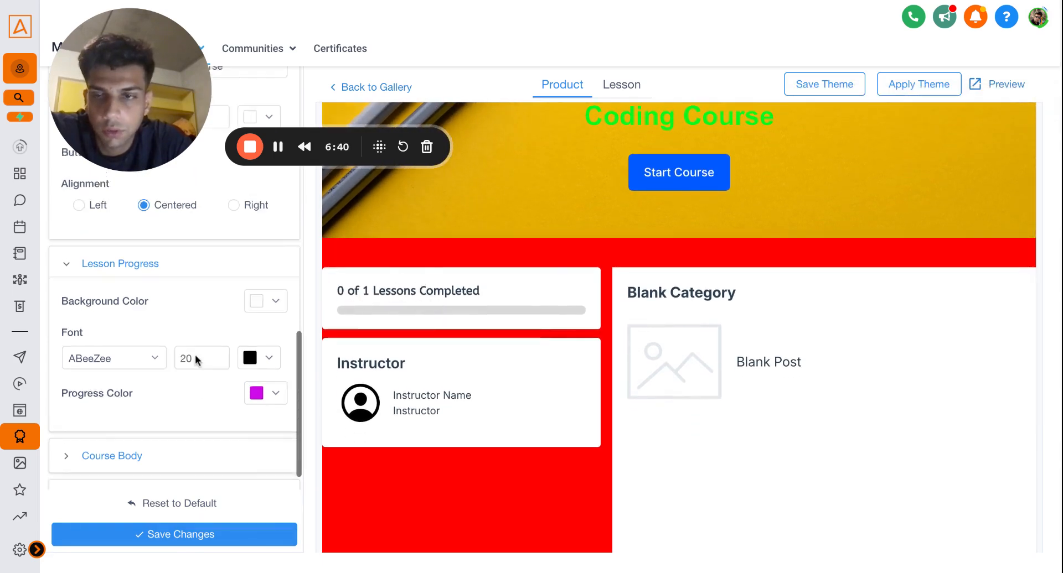
scroll(195, 360, "down", 5)
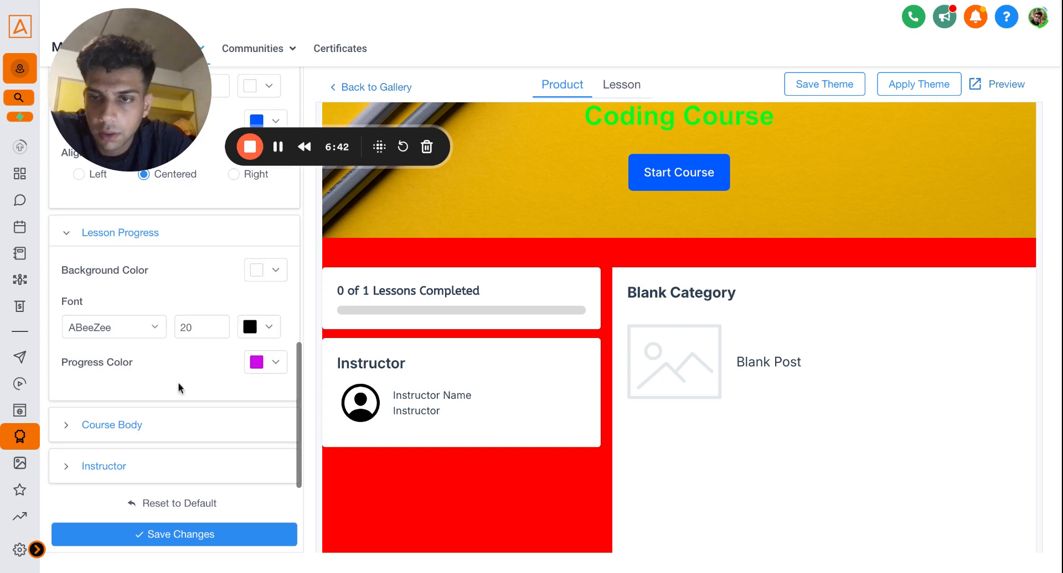
Expand the Course Body section and examine its font and background options together with the Instructor section's.
left_click(126, 424)
scroll(205, 343, "down", 4)
scroll(206, 345, "down", 5)
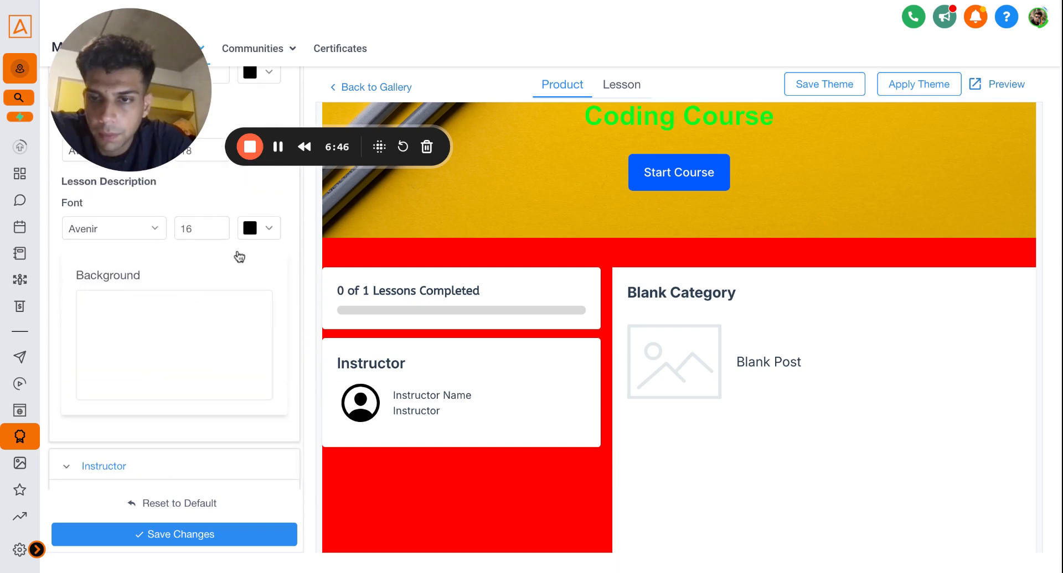
scroll(241, 255, "up", 7)
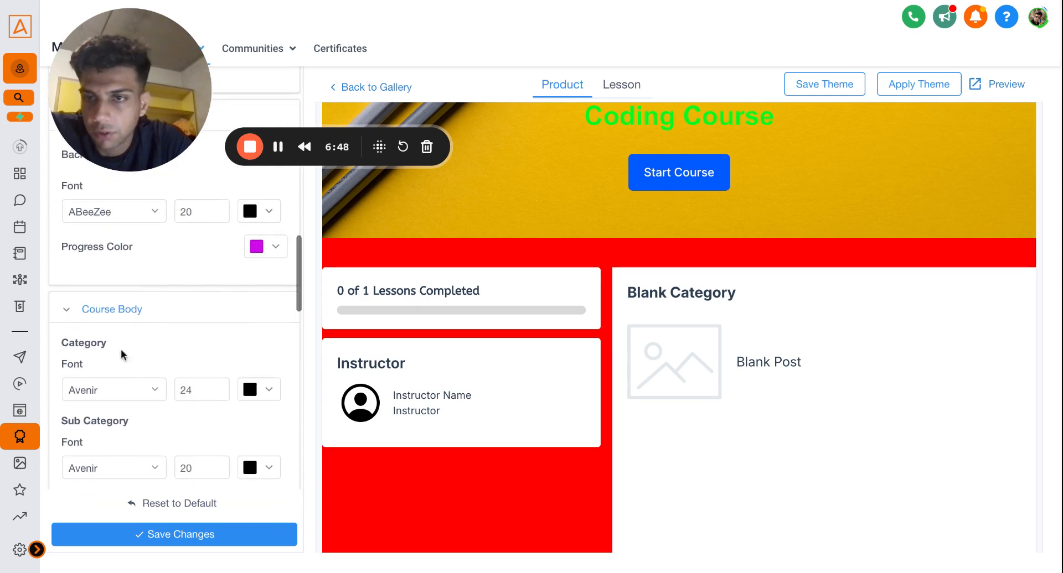
scroll(116, 359, "down", 3)
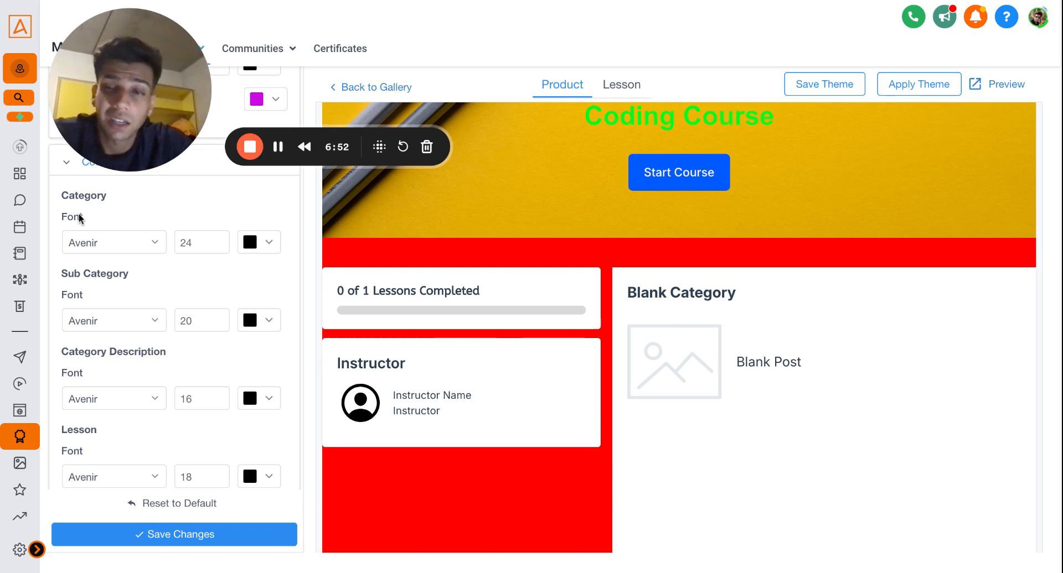
scroll(133, 304, "down", 3)
scroll(133, 304, "down", 7)
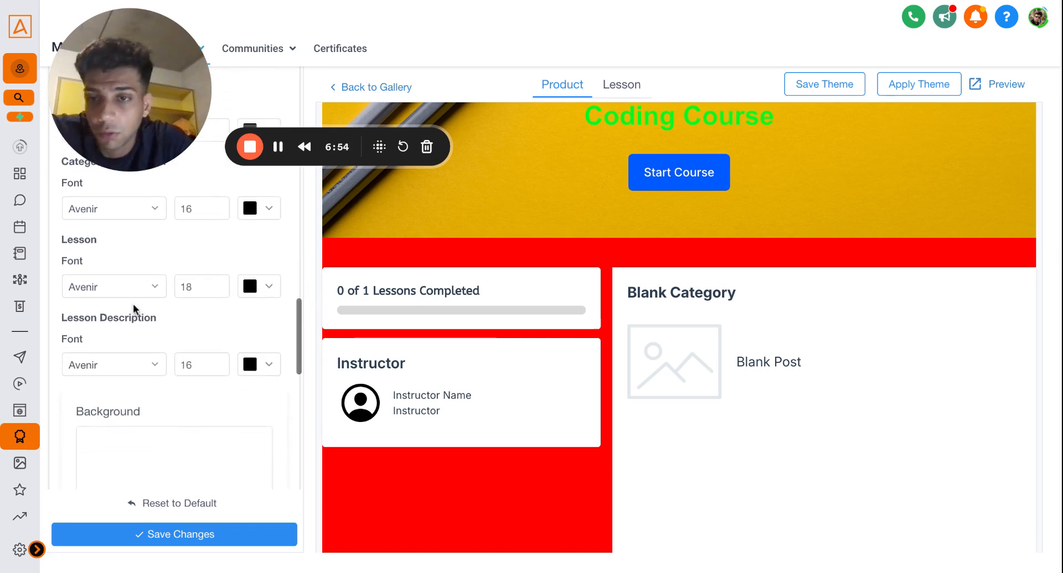
scroll(169, 342, "up", 4)
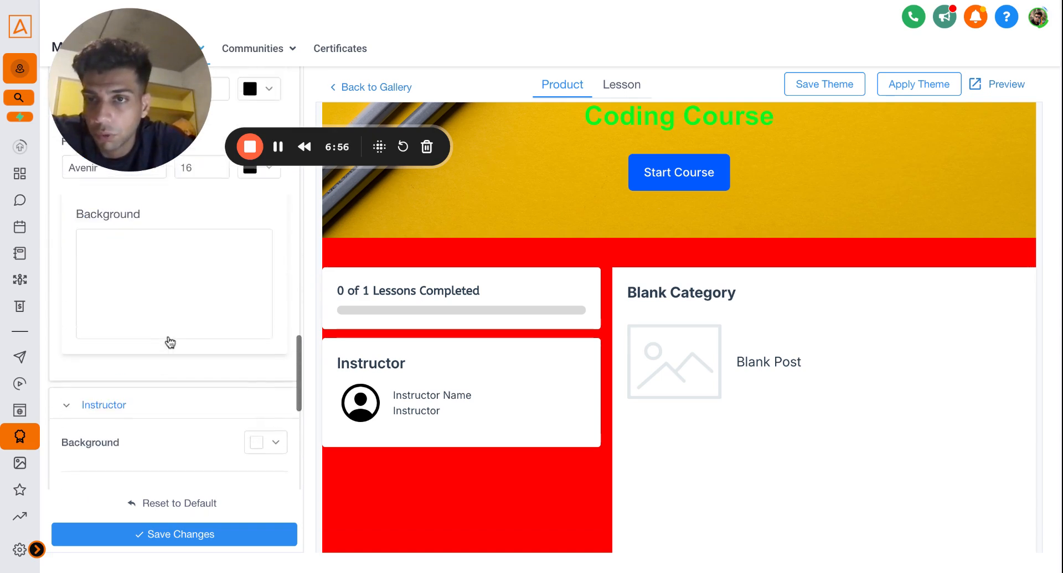
scroll(168, 342, "down", 4)
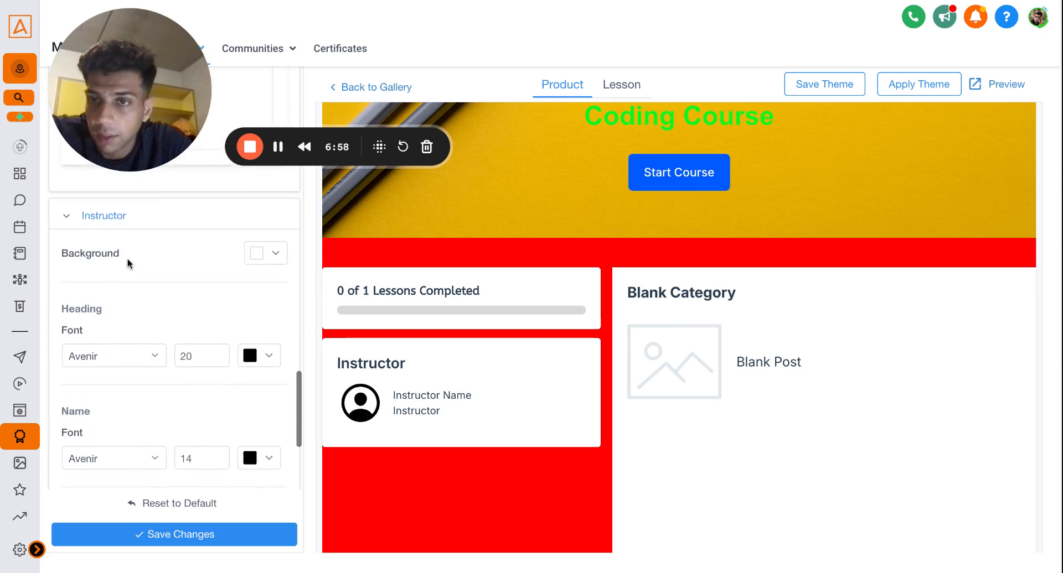
Look back over the product page's Header, Hero, Lesson Progress and Course Body settings.
scroll(161, 264, "up", 5)
scroll(207, 326, "up", 5)
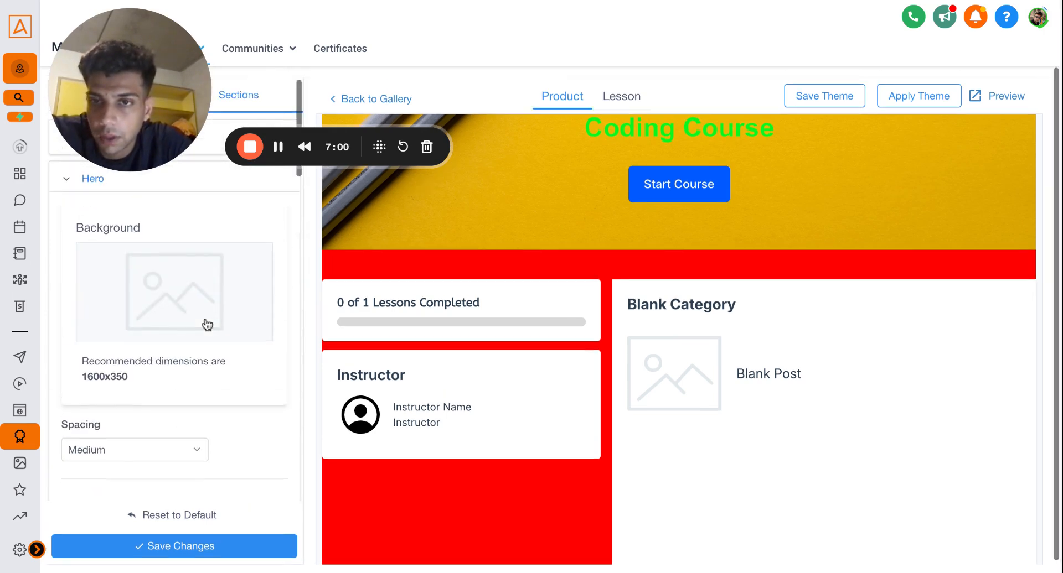
scroll(171, 249, "down", 5)
scroll(212, 344, "down", 6)
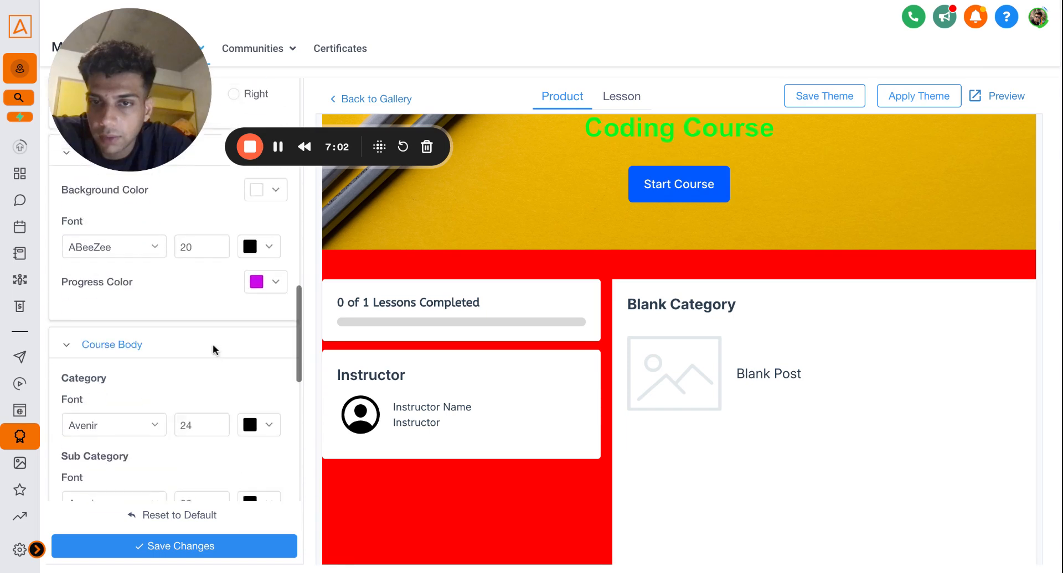
scroll(213, 332, "up", 15)
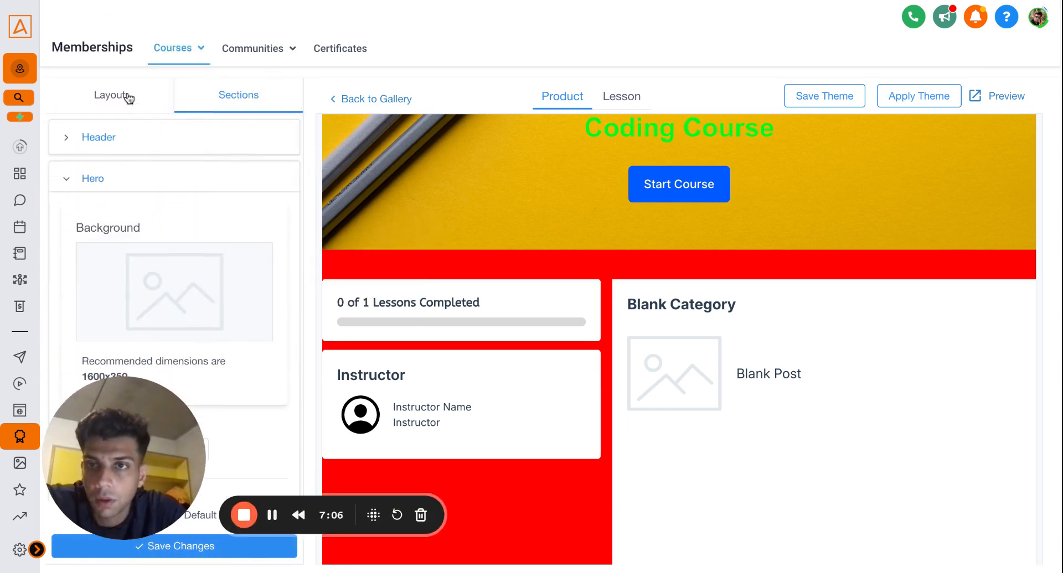
left_click(98, 142)
scroll(168, 195, "down", 6)
scroll(170, 195, "down", 1)
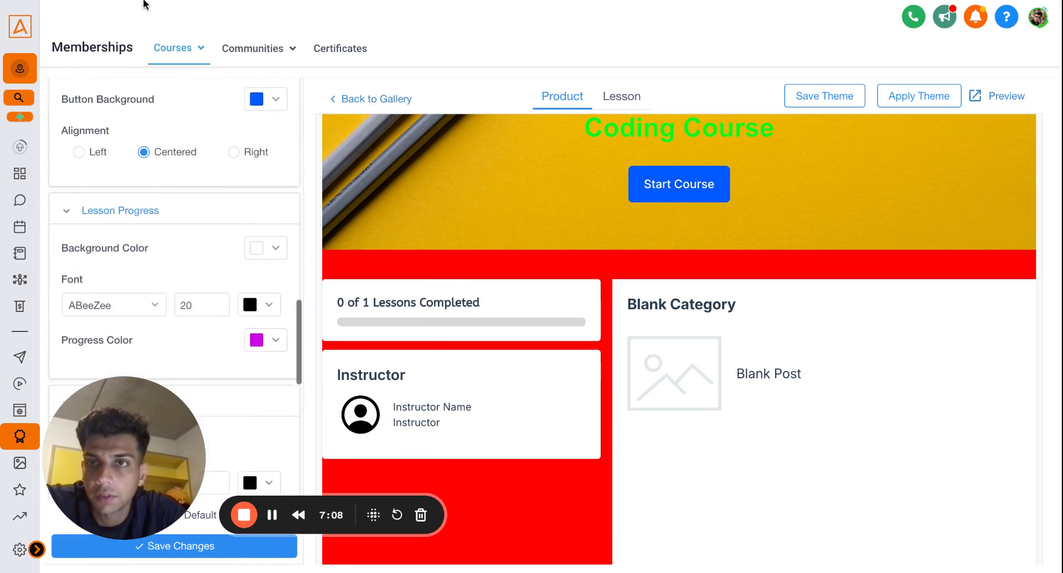
Switch the theme editor to the lesson page and look at its Header section.
left_click(634, 102)
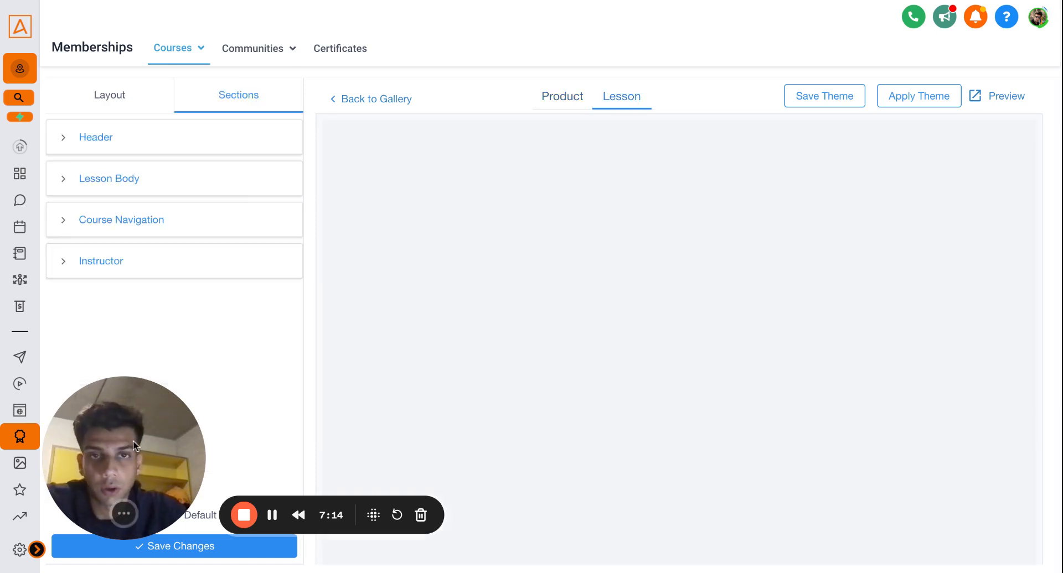
left_click_drag(133, 440, 288, 70)
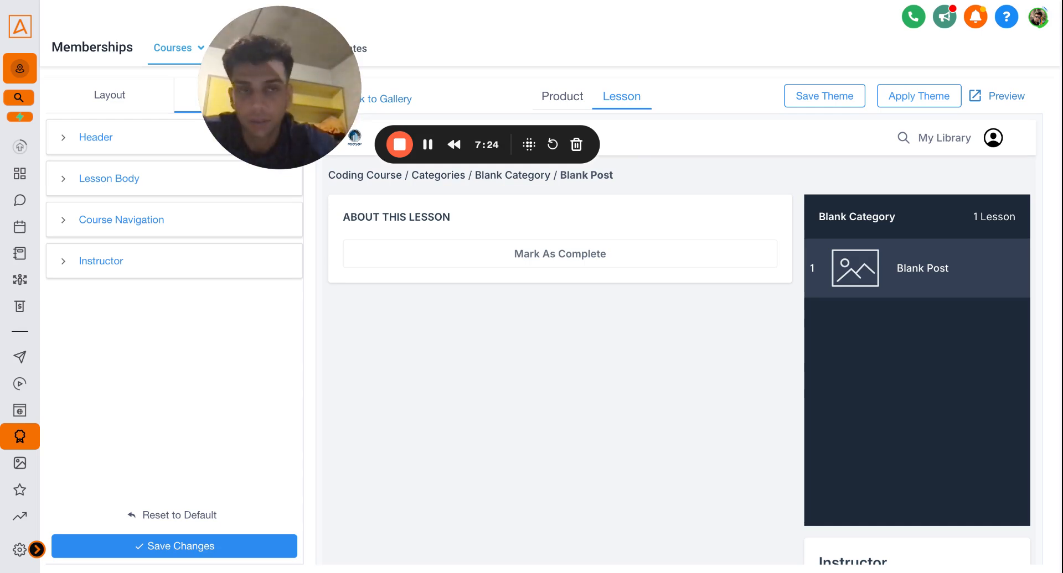
left_click(102, 150)
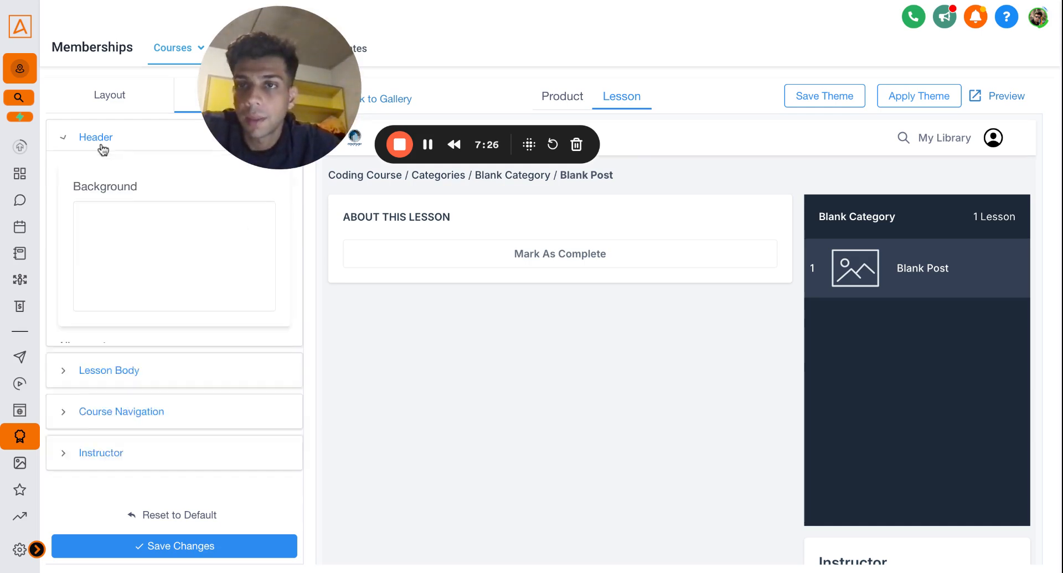
left_click(103, 151)
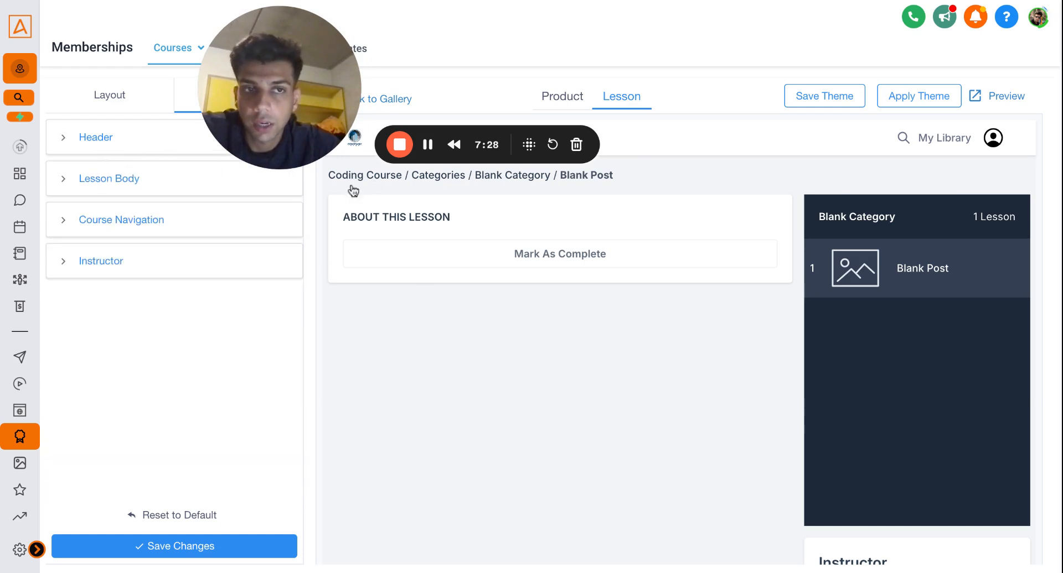
Expand the Lesson Body section and examine its title, description, button and next lesson settings.
left_click(121, 182)
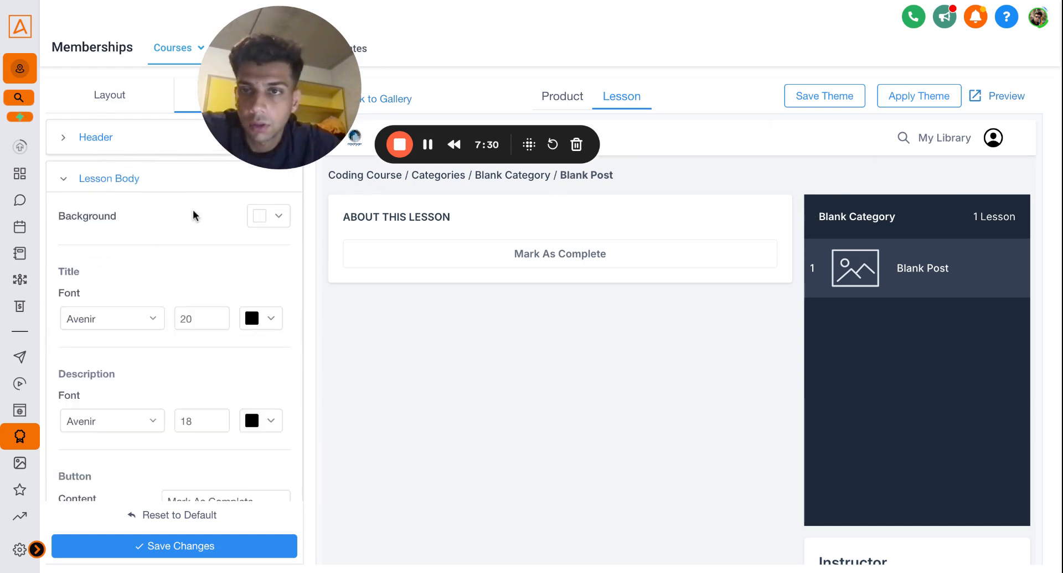
scroll(194, 212, "down", 3)
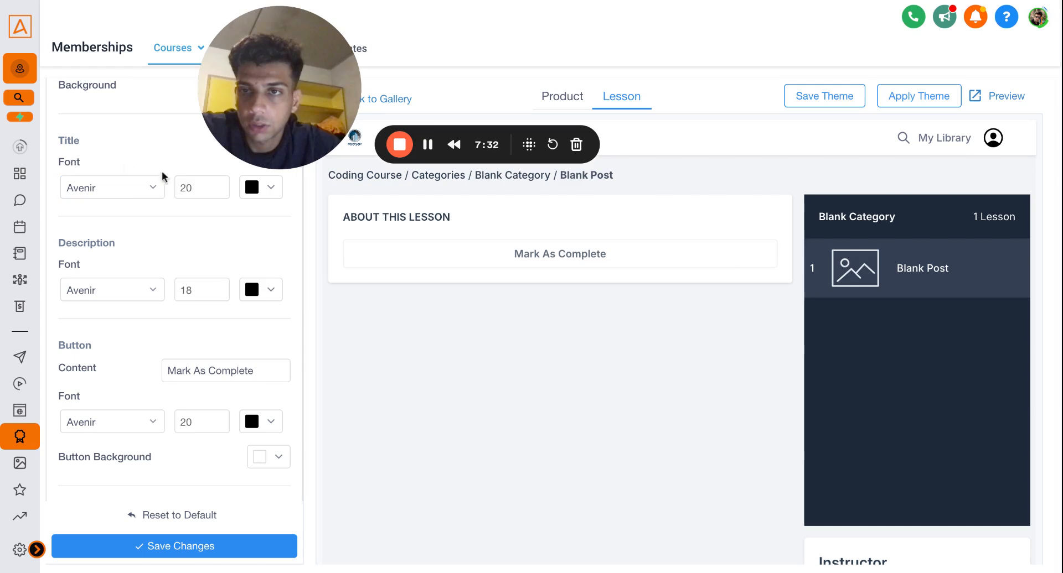
scroll(154, 200, "down", 2)
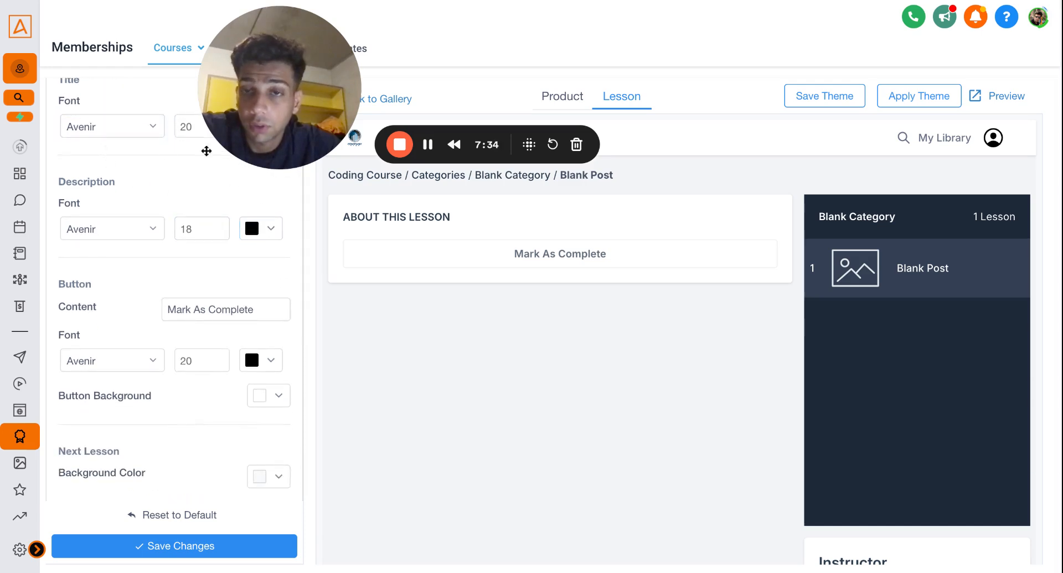
scroll(187, 340, "down", 2)
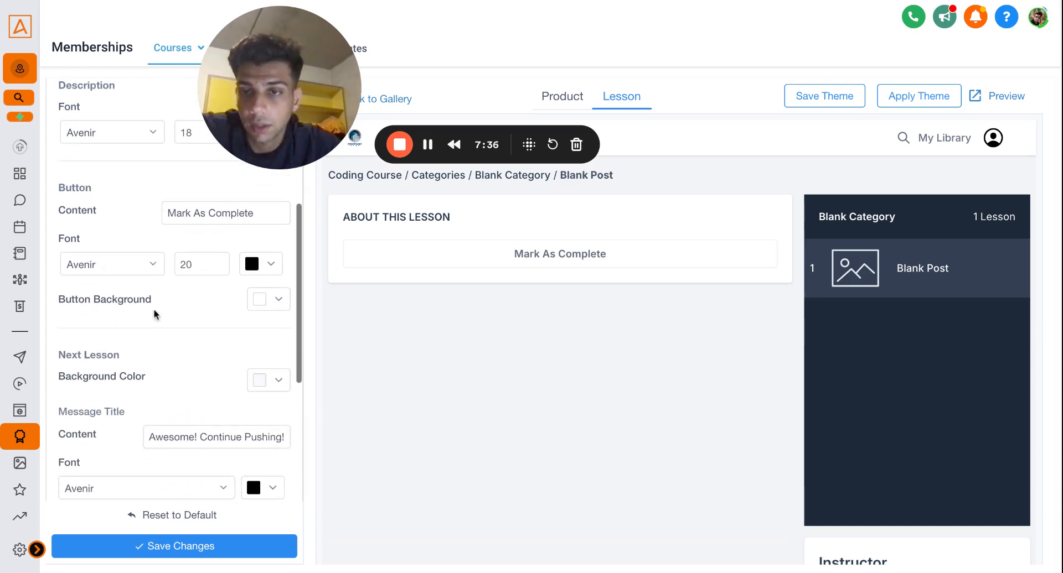
scroll(260, 351, "down", 3)
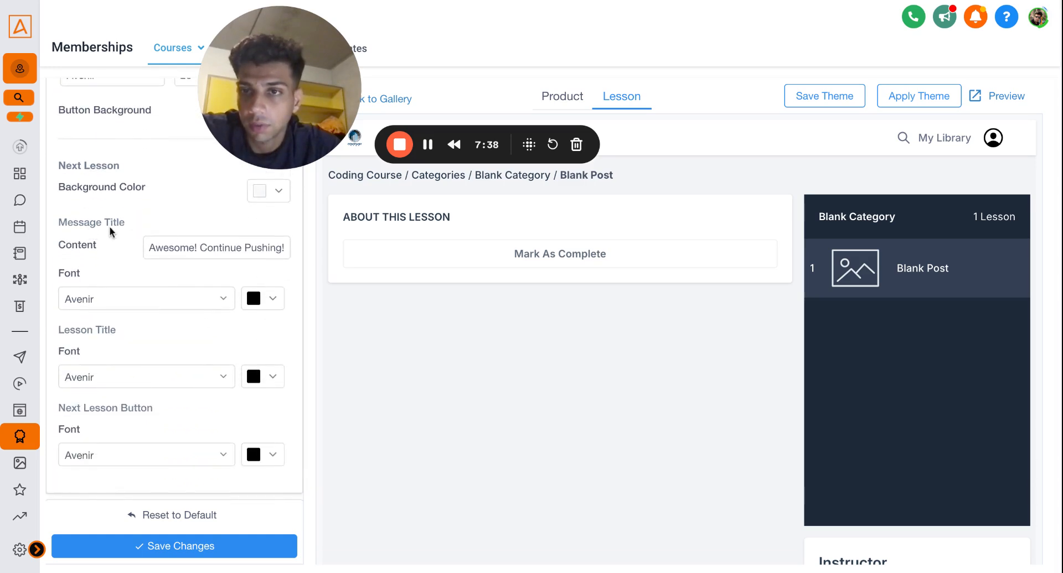
left_click(160, 249)
scroll(155, 253, "down", 2)
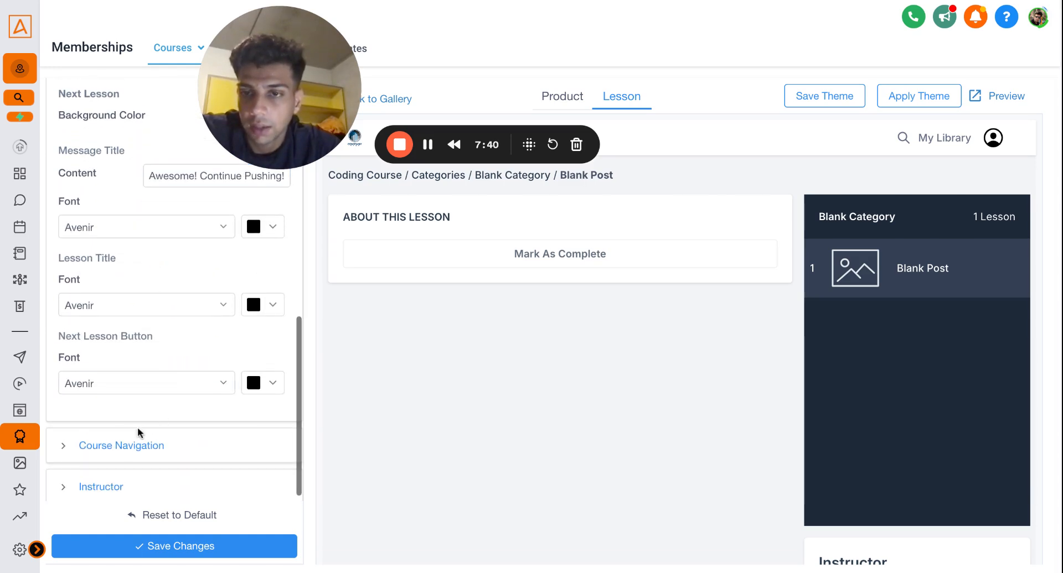
Expand the Course Navigation section and set its highlight background color to blue #005DFF.
left_click(124, 443)
scroll(172, 358, "down", 1)
scroll(172, 358, "down", 5)
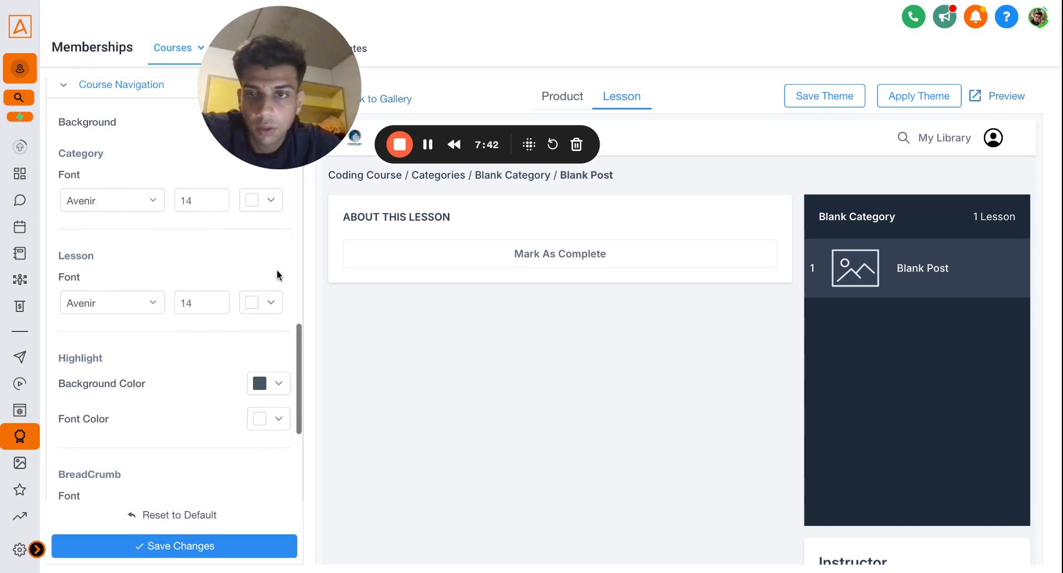
scroll(237, 296, "down", 1)
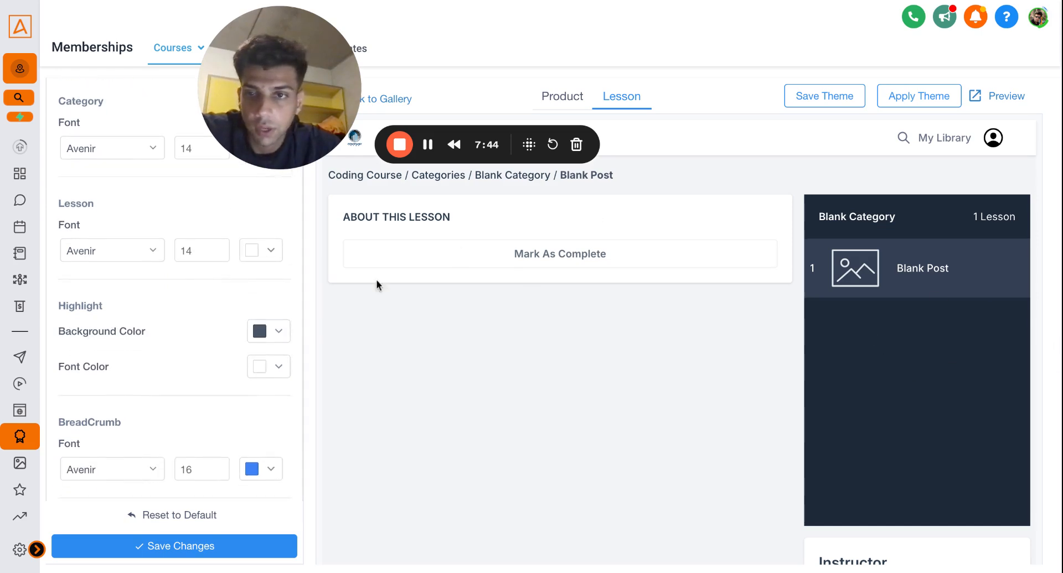
left_click(267, 335)
left_click(329, 385)
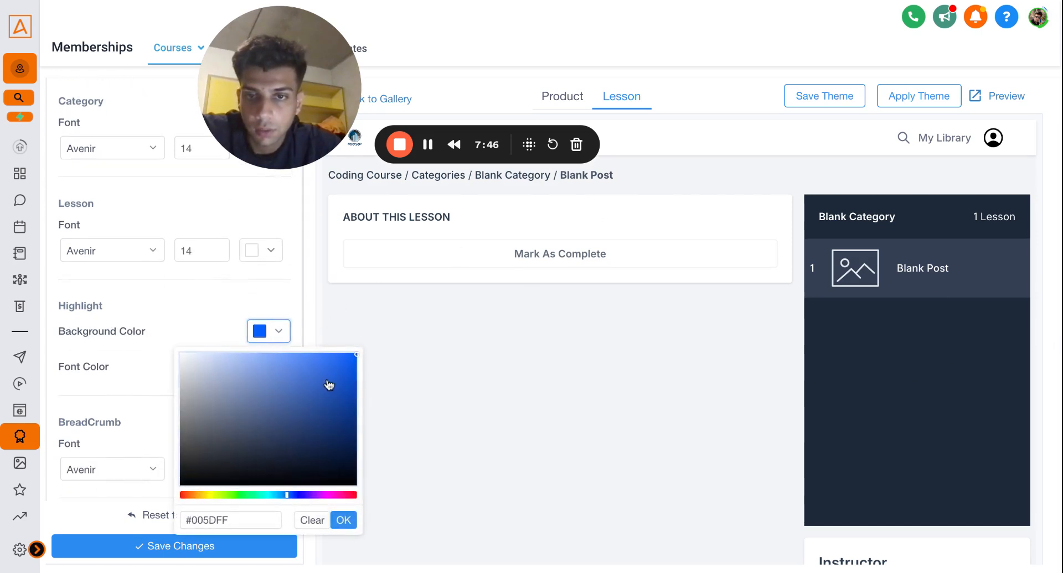
left_click(343, 521)
Set the Course Navigation highlight's font color to red #FF0E0E.
scroll(151, 363, "down", 2)
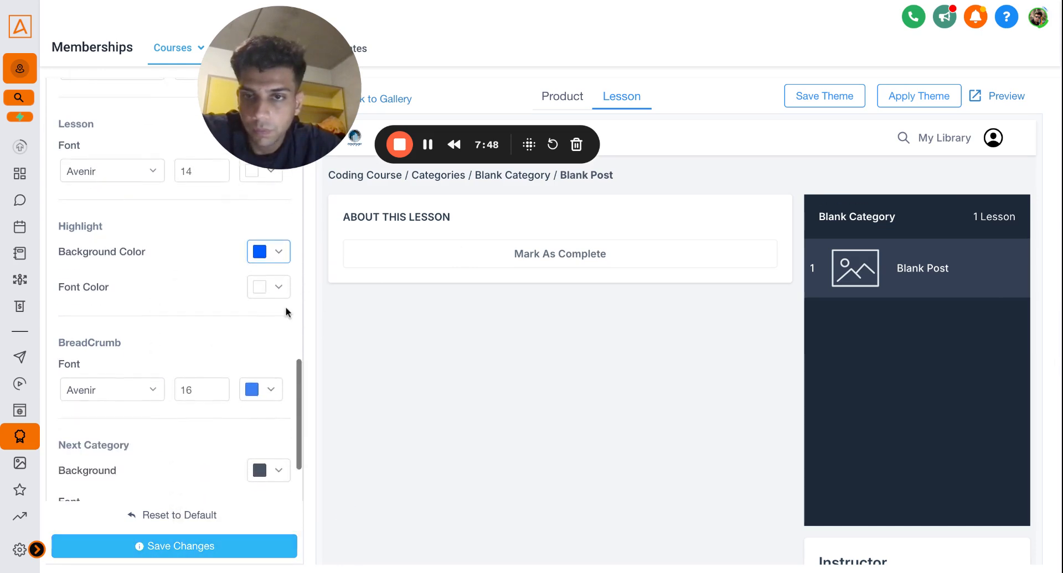
left_click(275, 292)
left_click(349, 311)
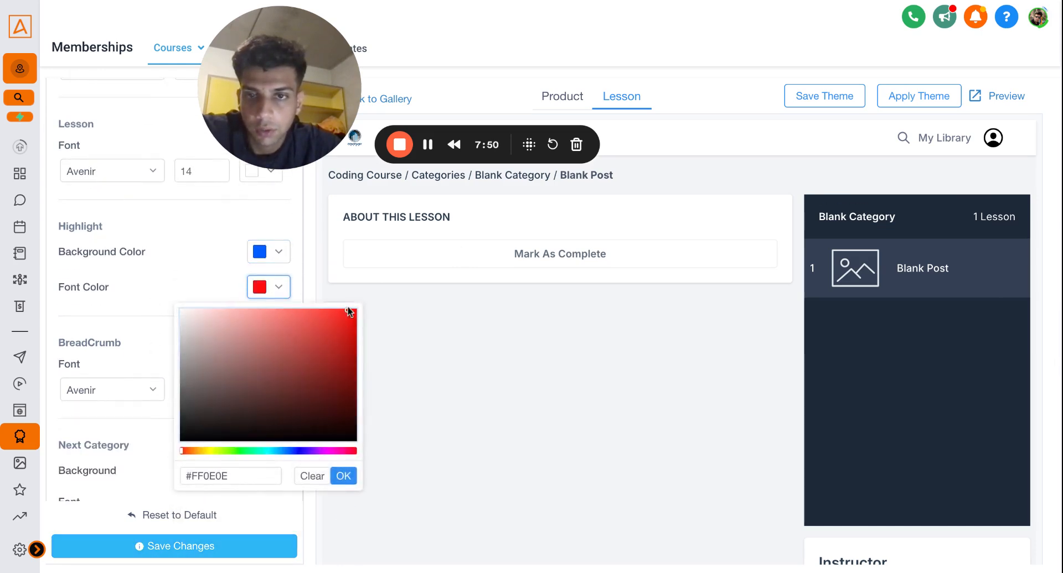
left_click(343, 476)
scroll(197, 420, "down", 3)
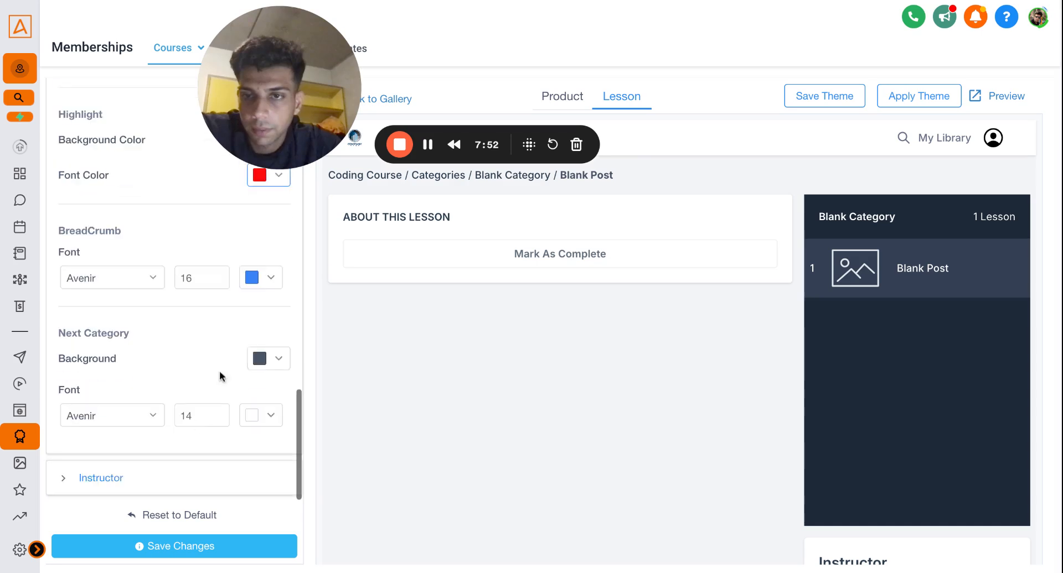
left_click(277, 359)
left_click(214, 309)
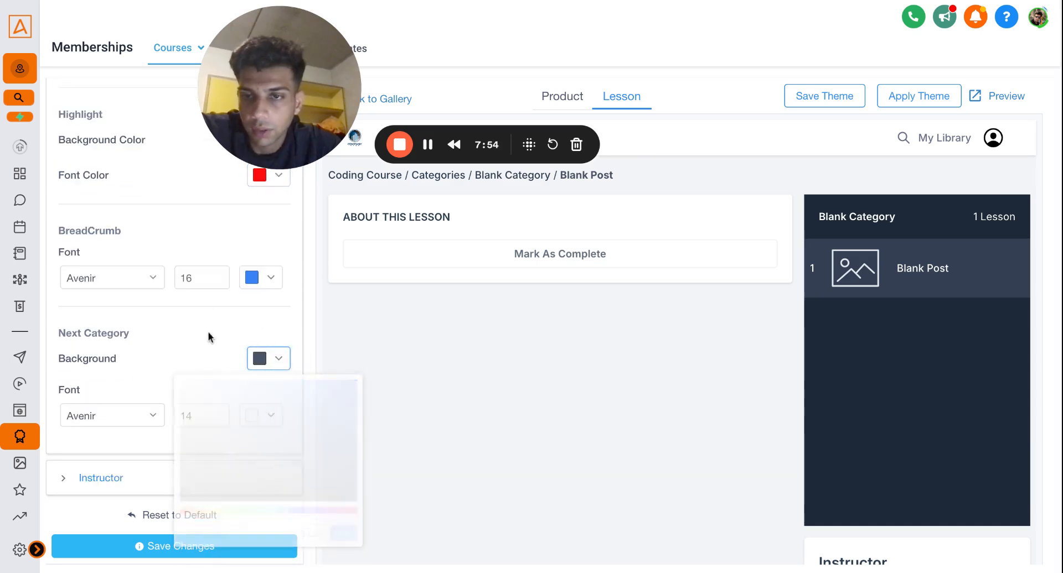
Review the lesson page's Instructor section options and save the lesson page changes.
left_click(108, 479)
scroll(191, 354, "down", 8)
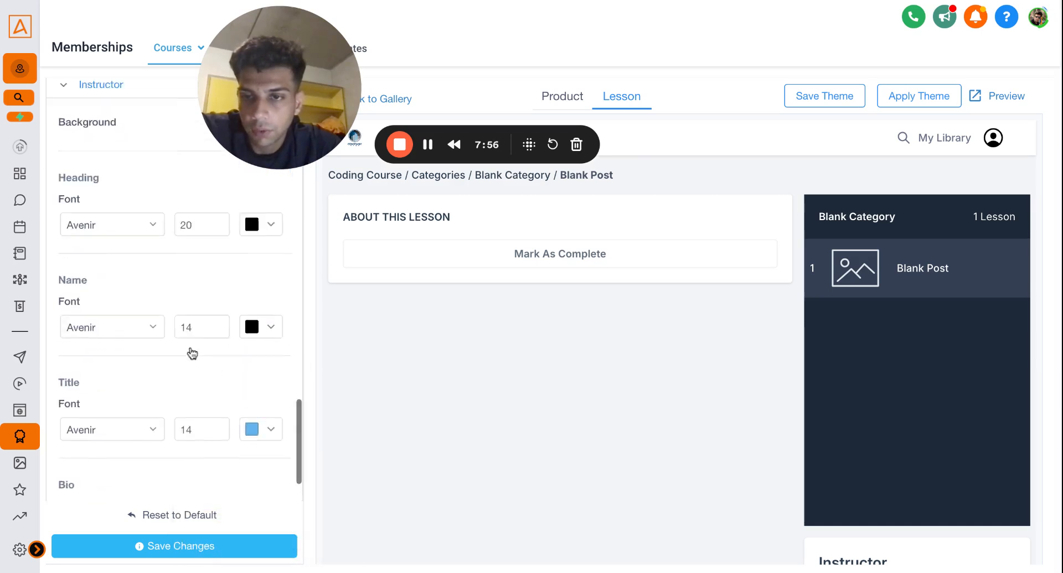
scroll(223, 367, "up", 5)
scroll(227, 366, "up", 2)
scroll(205, 370, "down", 5)
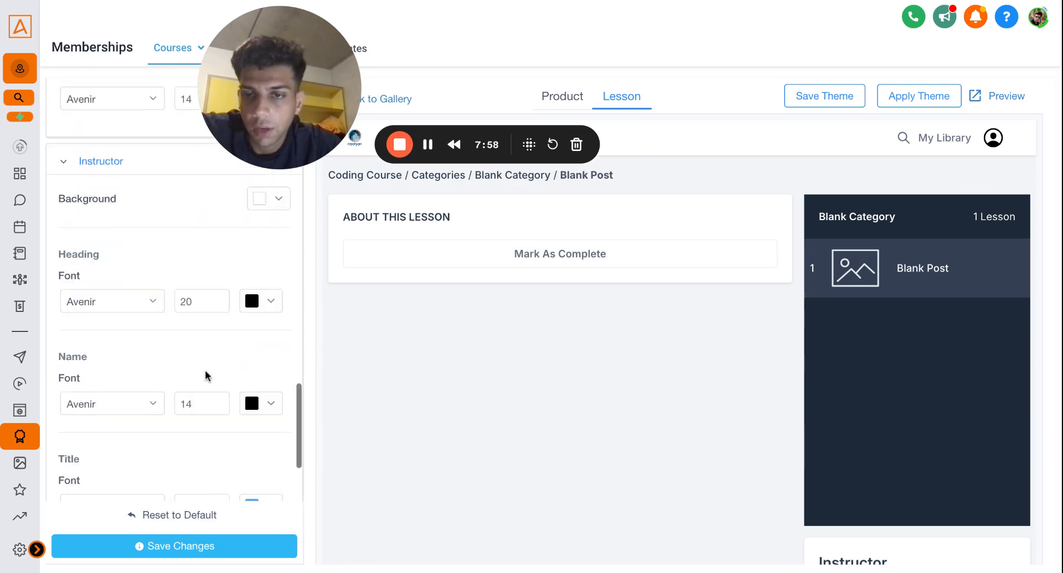
left_click(211, 559)
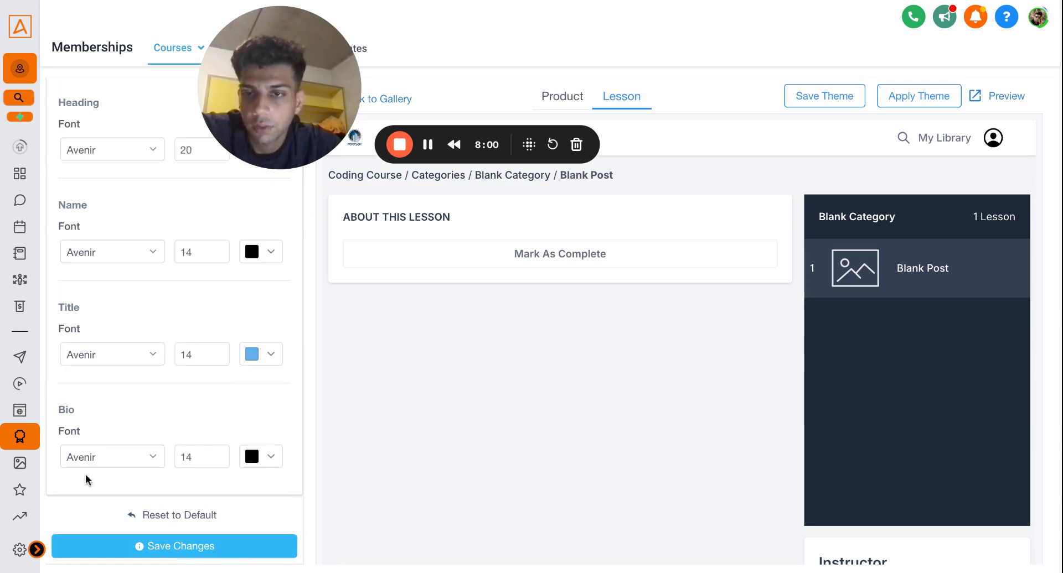
Save the lesson page changes, look back over its settings, and return to the theme gallery.
left_click(149, 540)
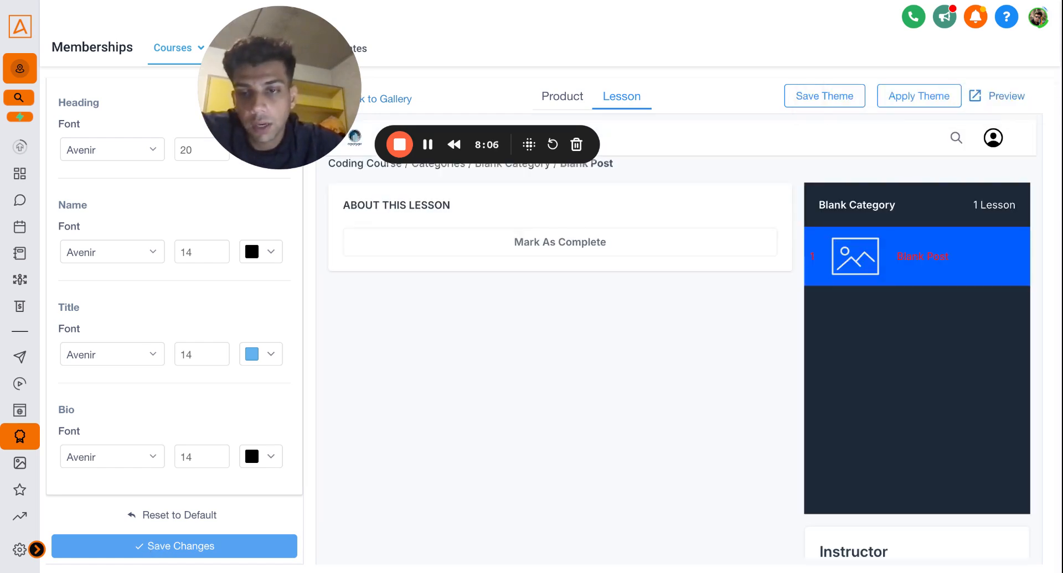
scroll(203, 331, "down", 10)
scroll(204, 331, "up", 4)
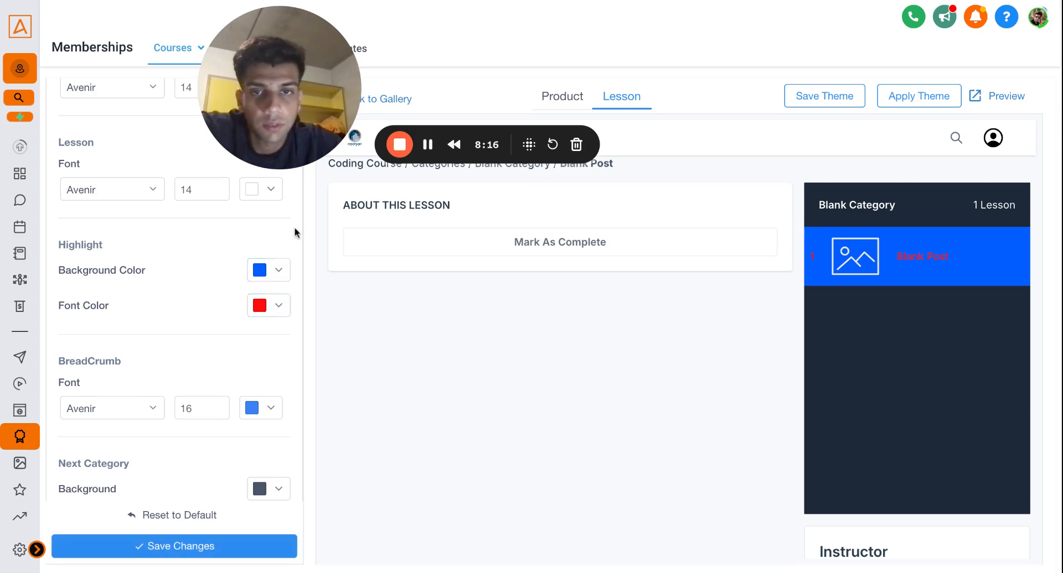
scroll(164, 258, "up", 10)
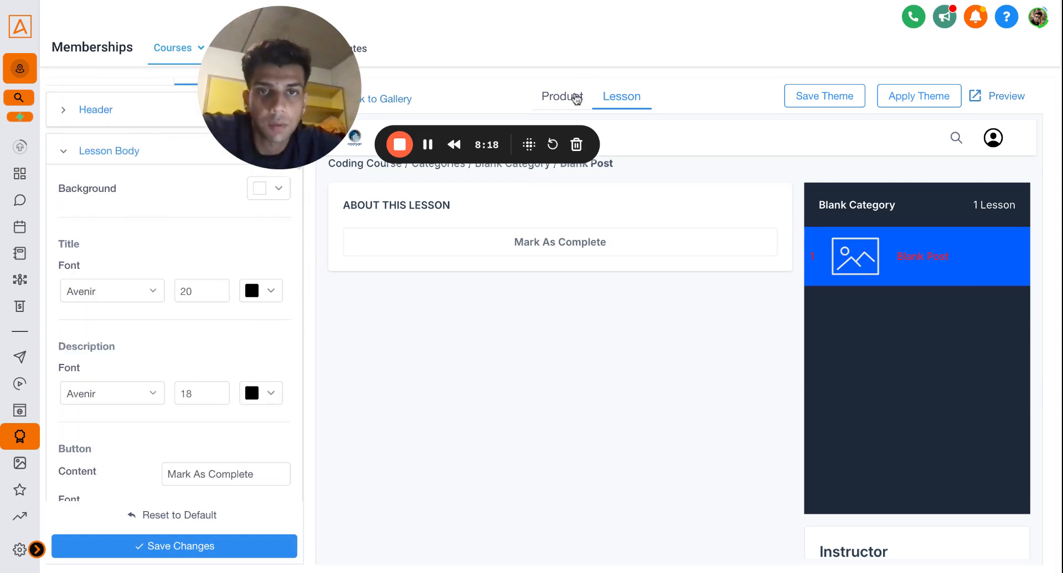
left_click_drag(330, 87, 457, 344)
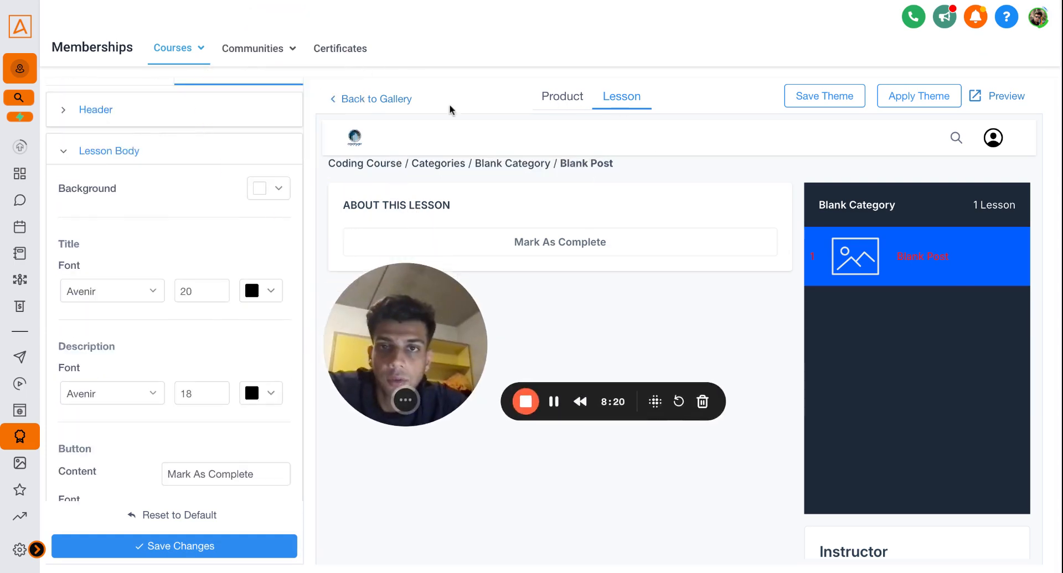
left_click(394, 99)
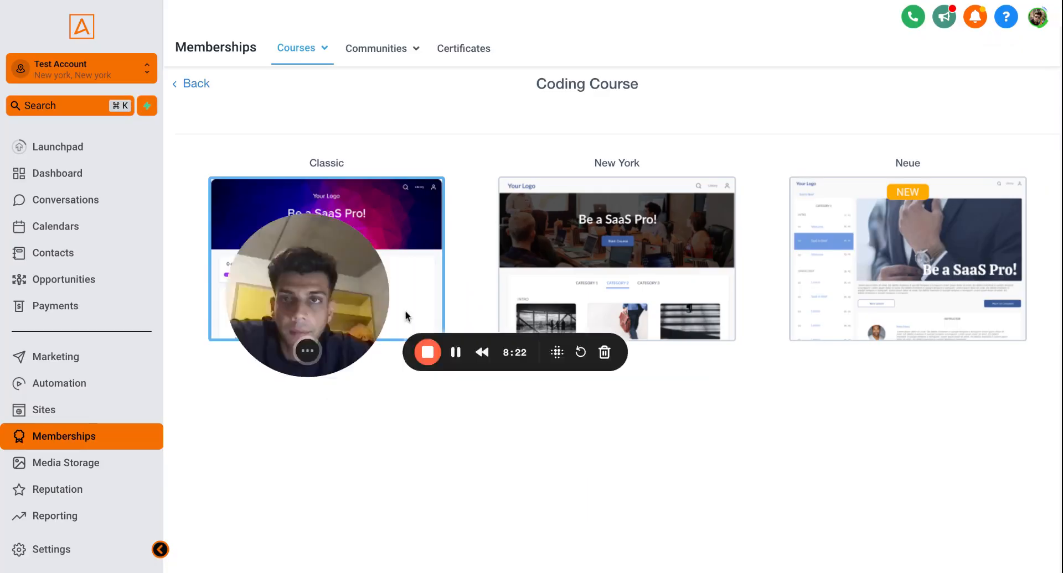
Look over the Classic, New York and Neue themes and return to the Coding Course product outline.
left_click_drag(404, 310, 184, 184)
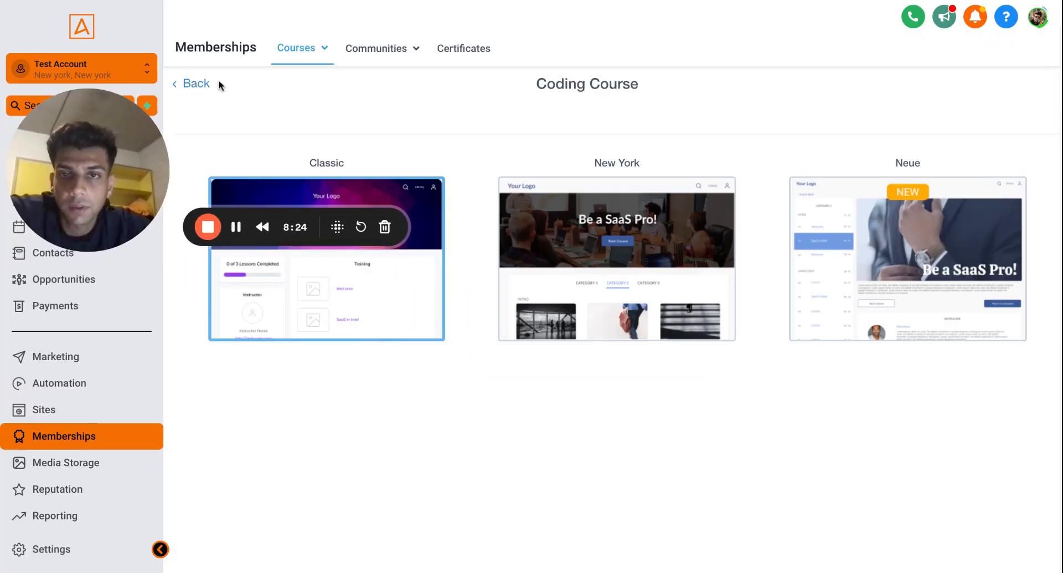
left_click_drag(146, 198, 271, 479)
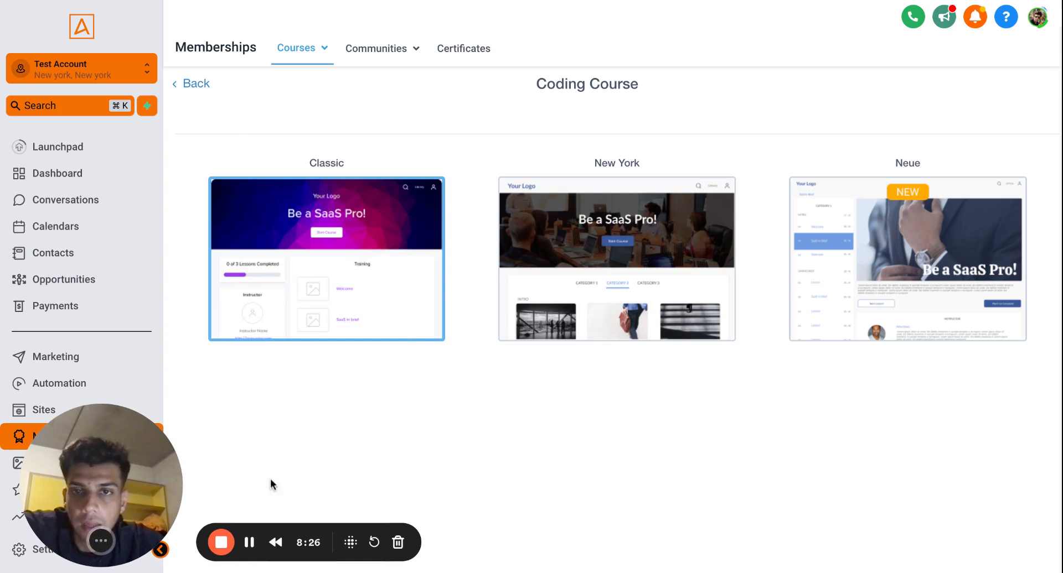
mouse_move(349, 267)
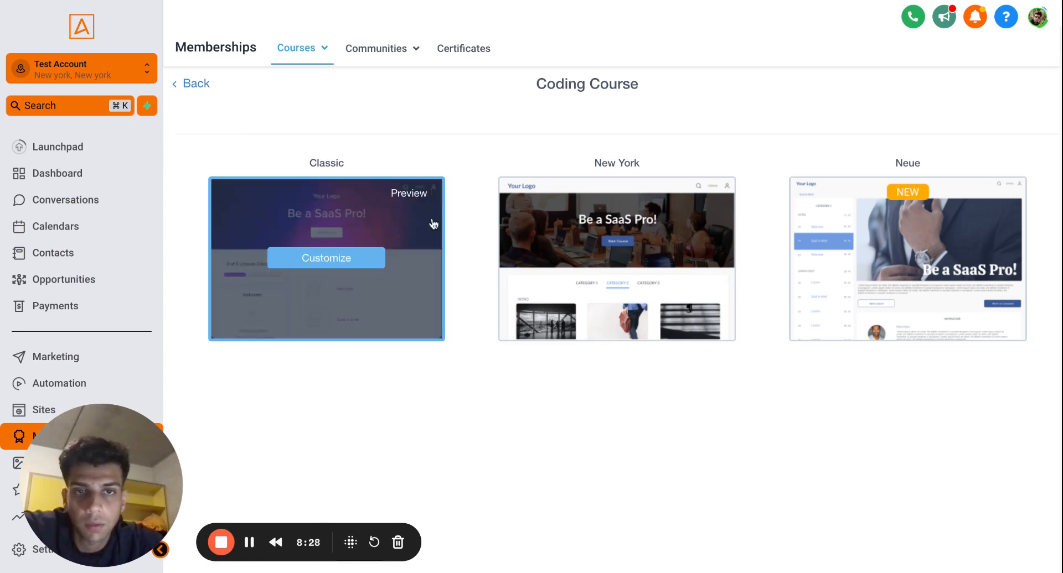
mouse_move(727, 261)
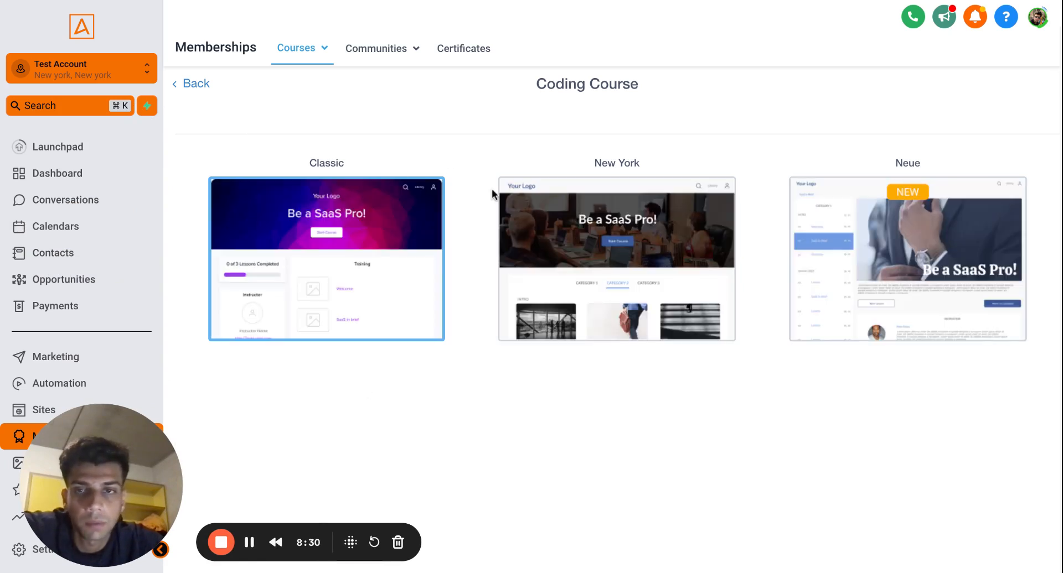
left_click(187, 84)
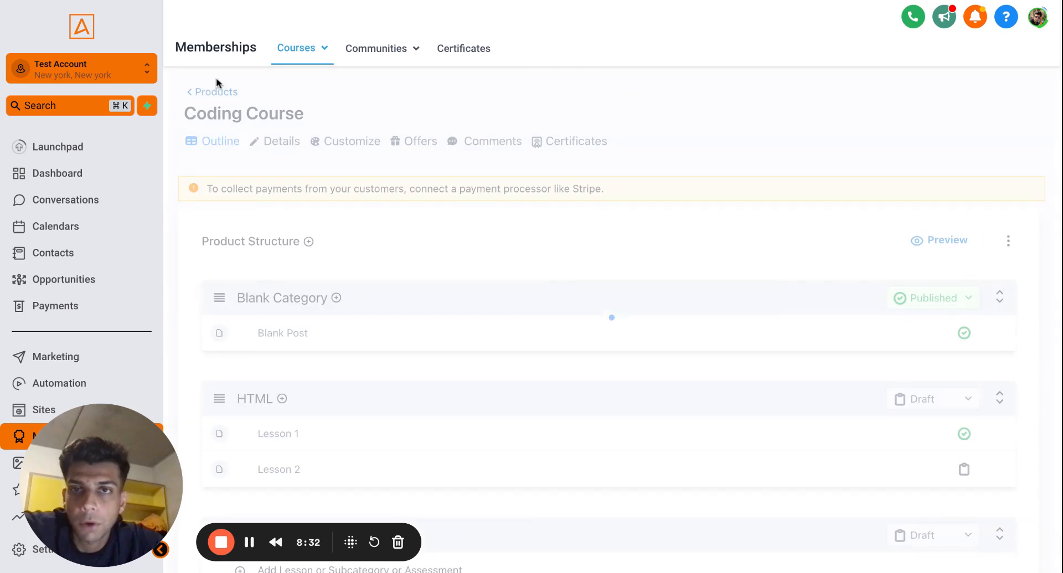
Examine the Coding Course's offers list and its comment privacy and visibility settings, and return to the product outline.
left_click(470, 145)
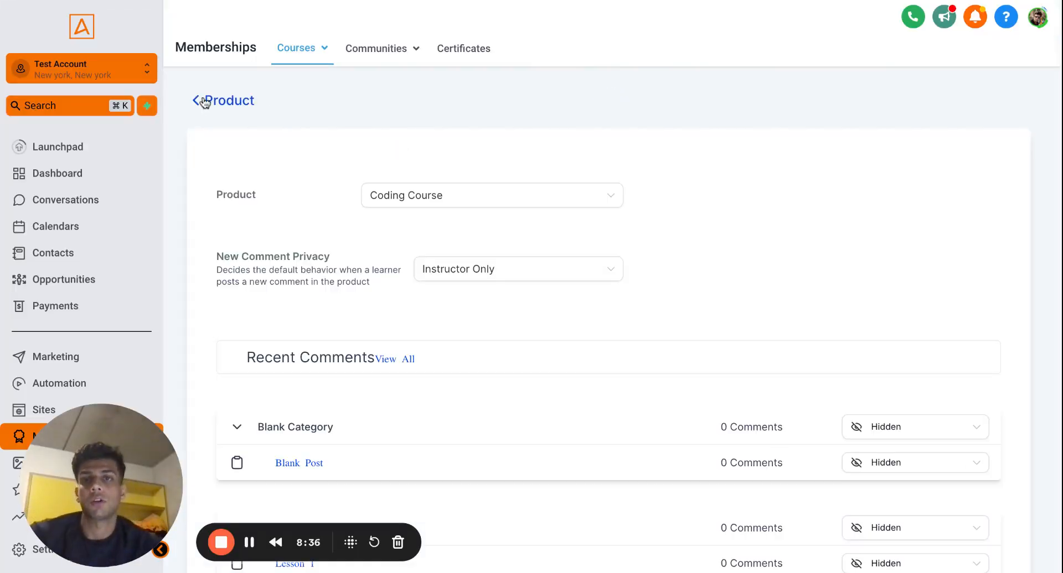
left_click(204, 101)
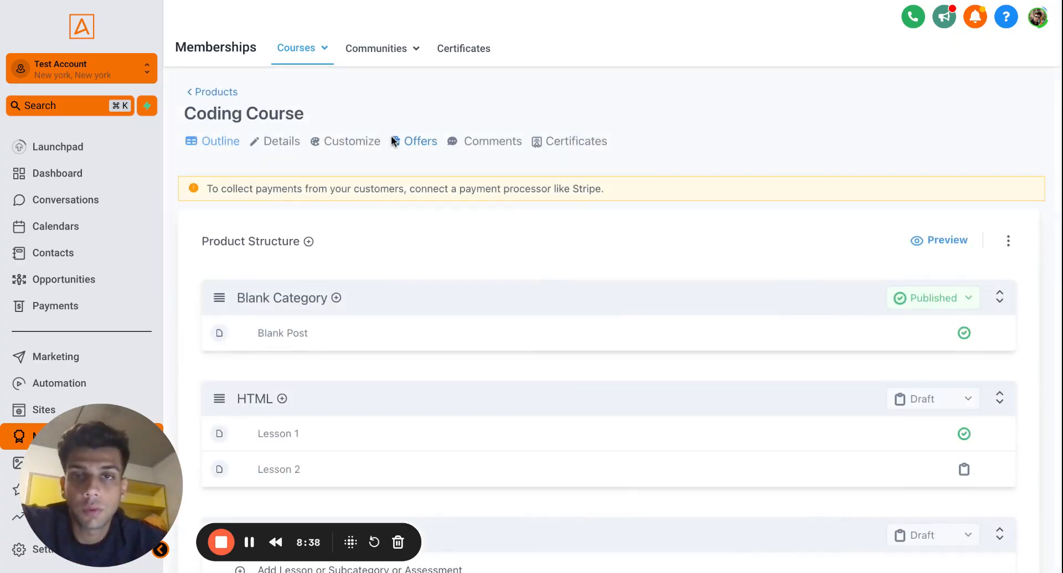
left_click(408, 145)
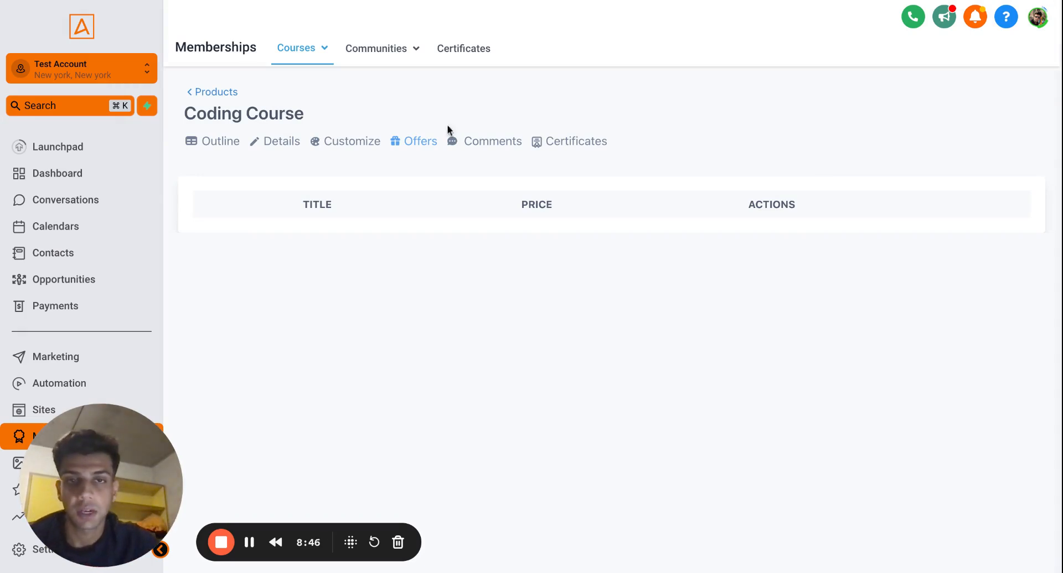
left_click(479, 142)
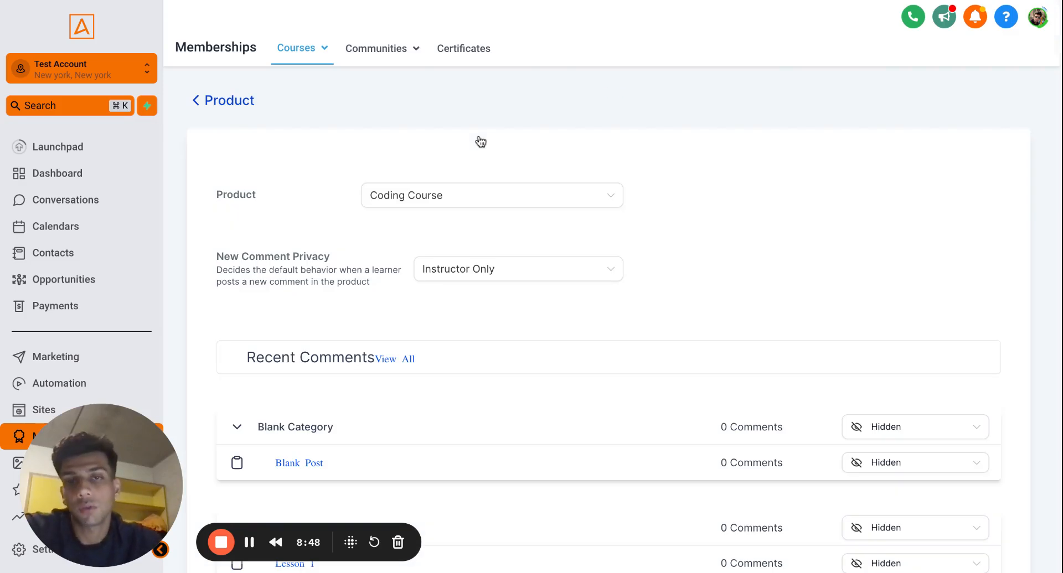
scroll(526, 285, "down", 4)
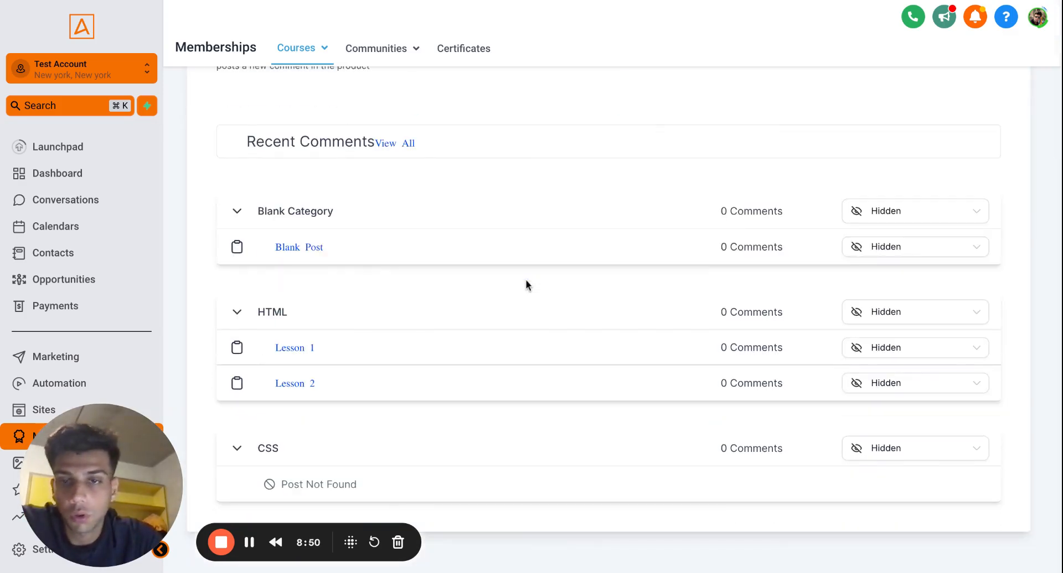
scroll(225, 130, "up", 4)
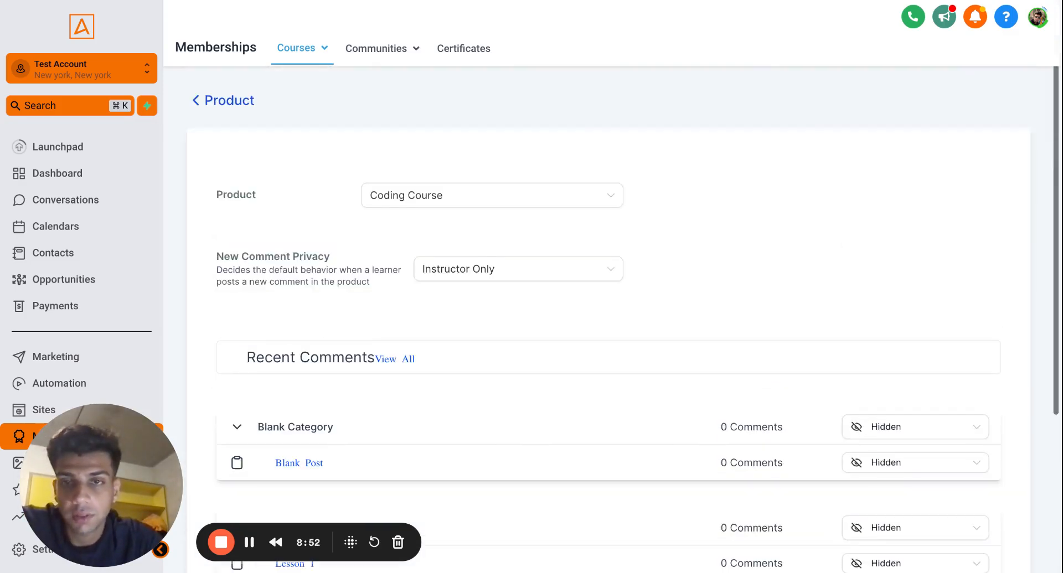
left_click(225, 107)
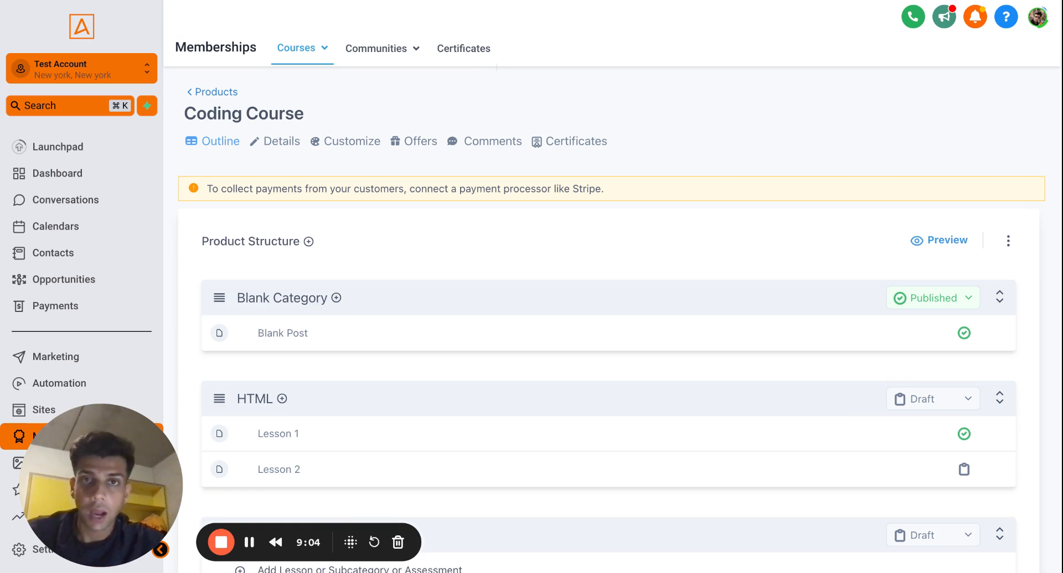
Leave the Coding Course product, go to the course Offers page and start a new offer.
left_click(202, 97)
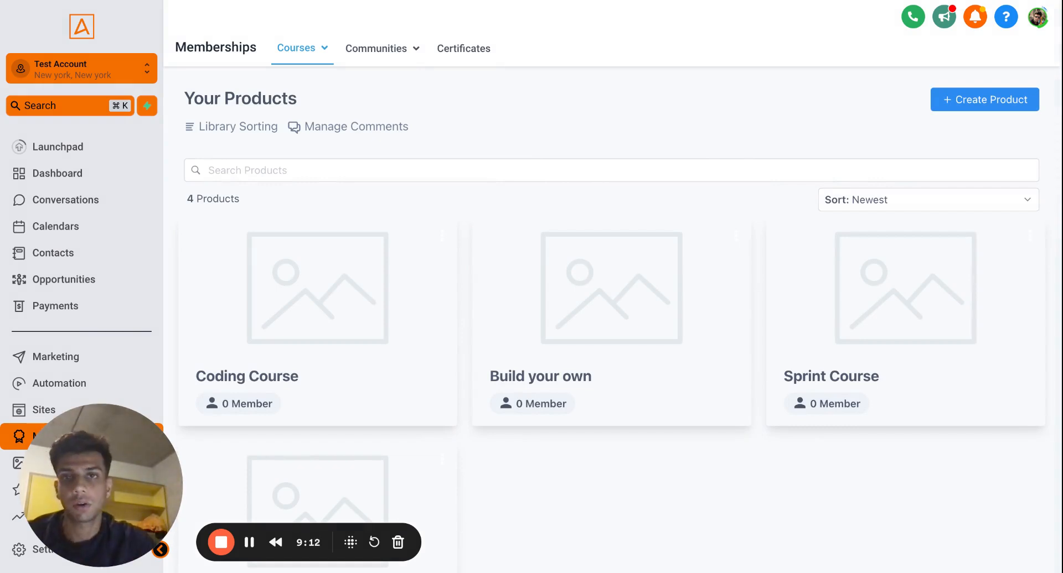
mouse_move(317, 49)
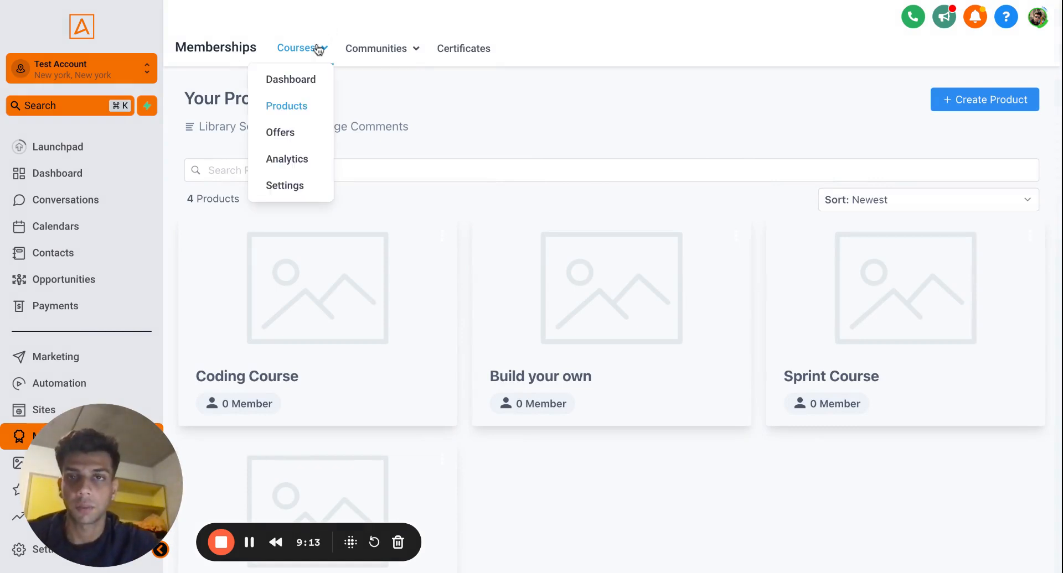
left_click(295, 134)
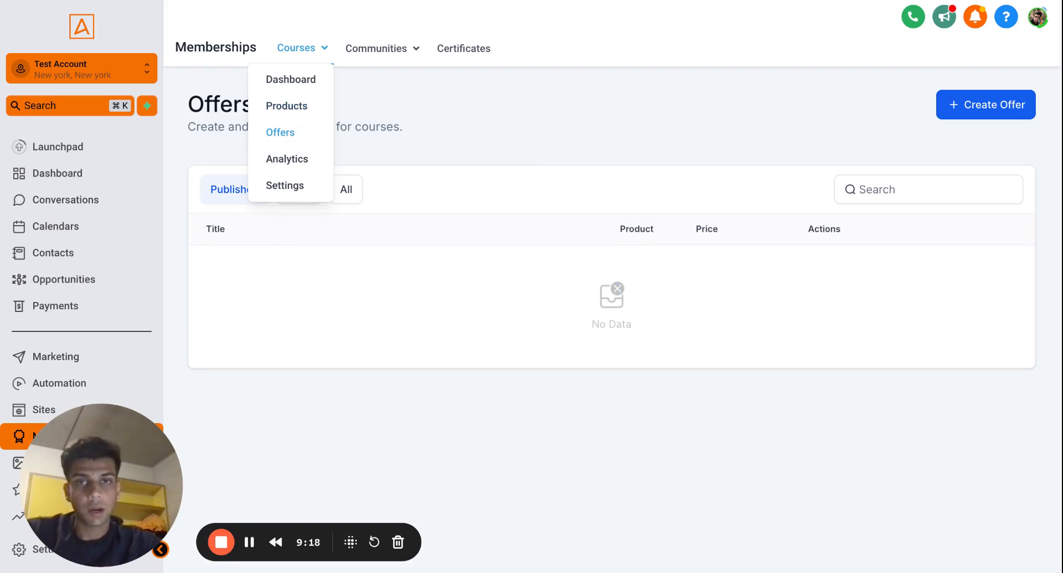
left_click(1000, 115)
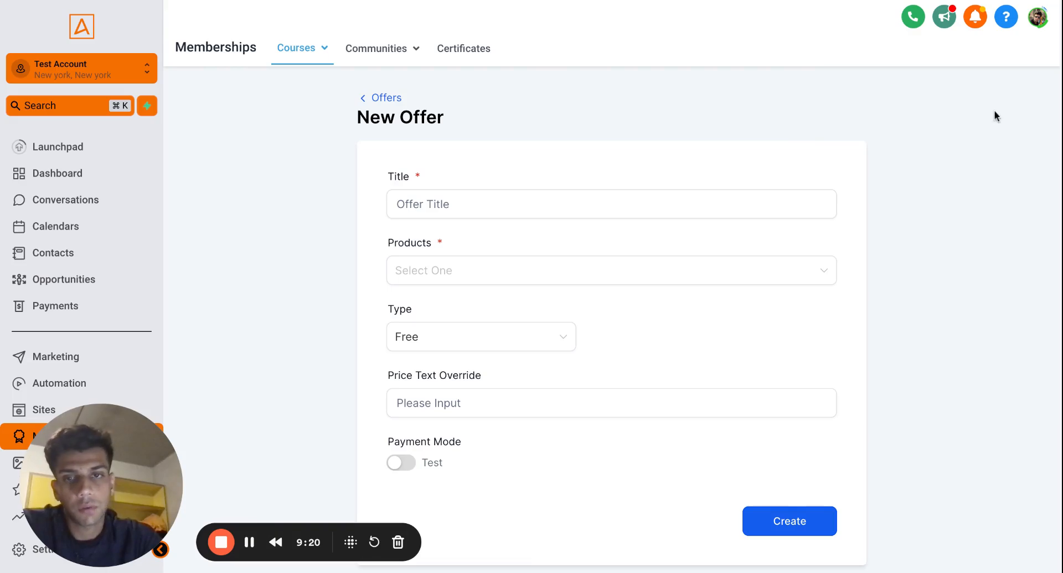
Check the new offer's type and product choices and title the offer "Coiding Course".
scroll(510, 339, "down", 1)
left_click(489, 320)
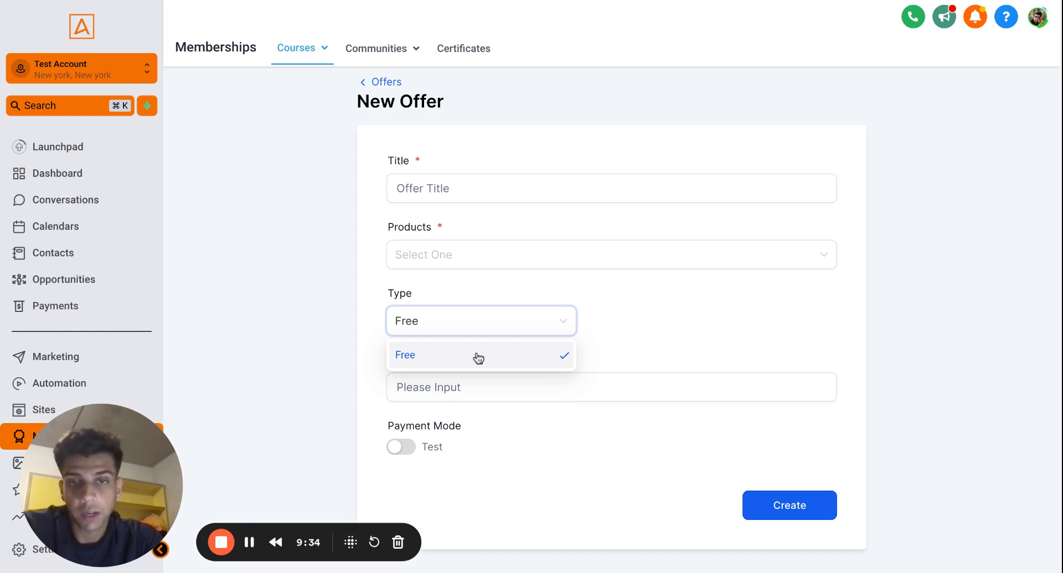
left_click(484, 259)
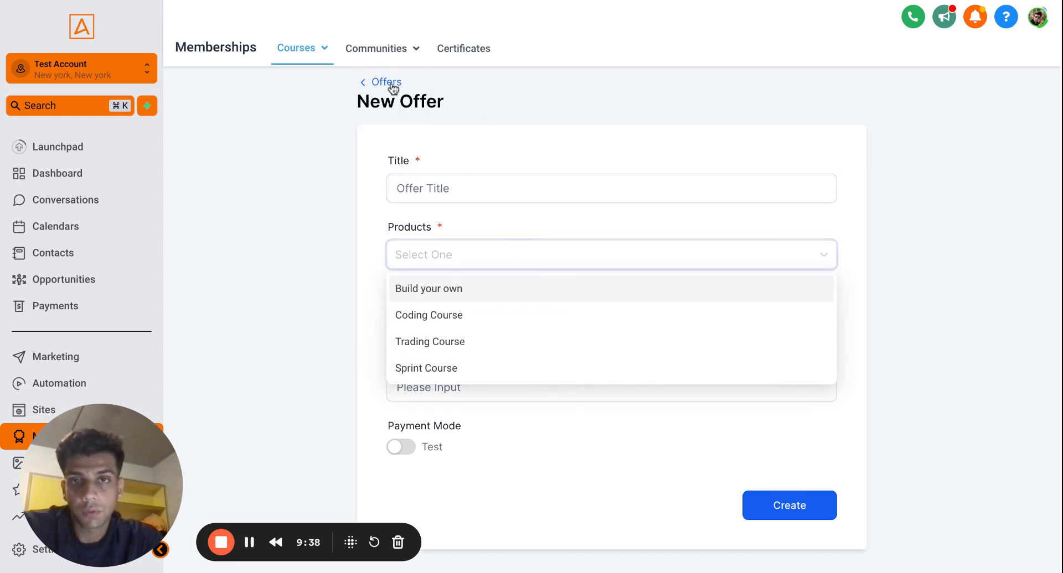
left_click(482, 192)
type("Coiding Course")
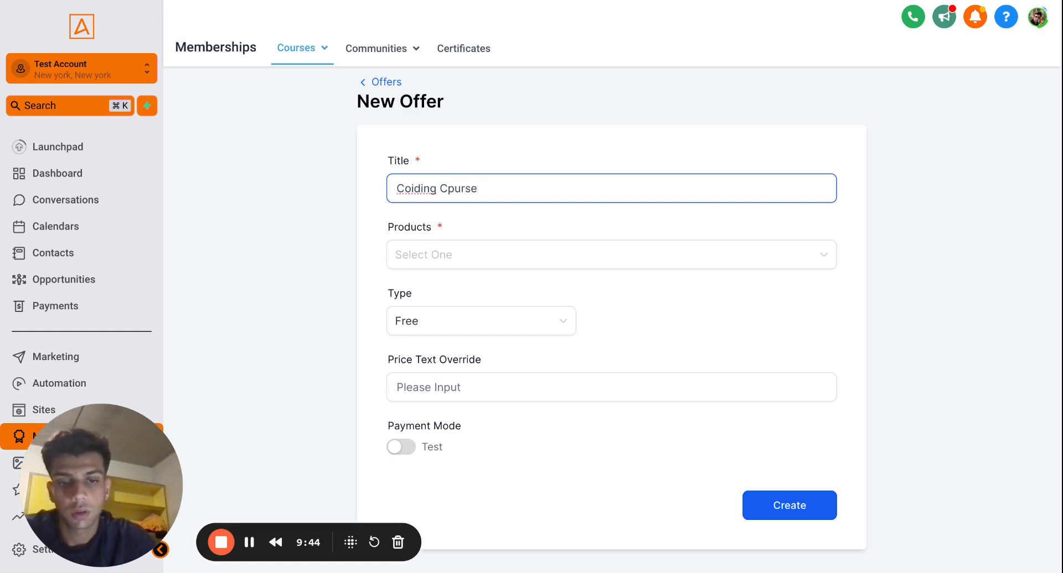
Assign the Coding Course product to the offer and create it with the Free type.
left_click(437, 258)
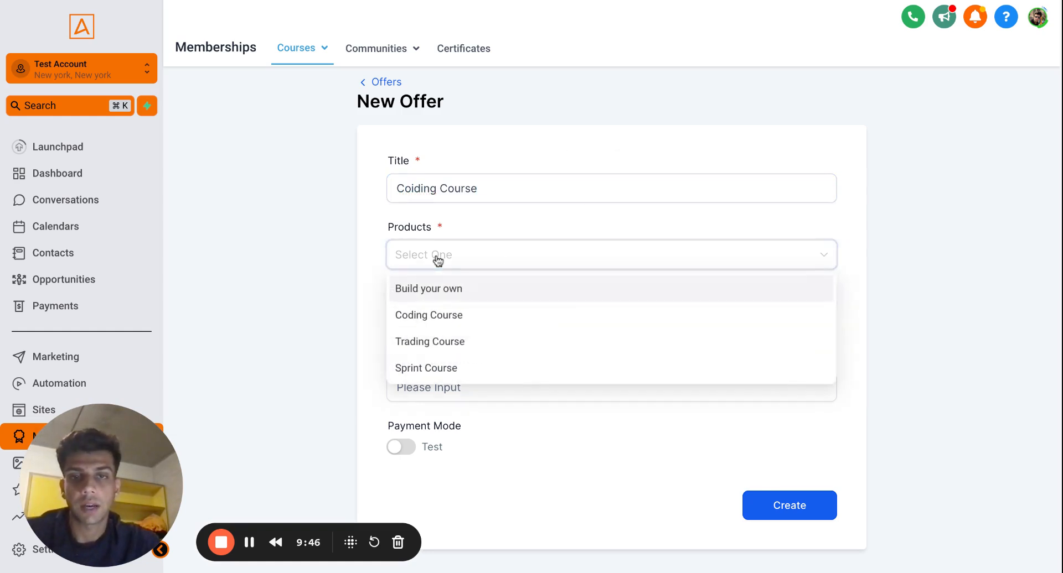
left_click(455, 316)
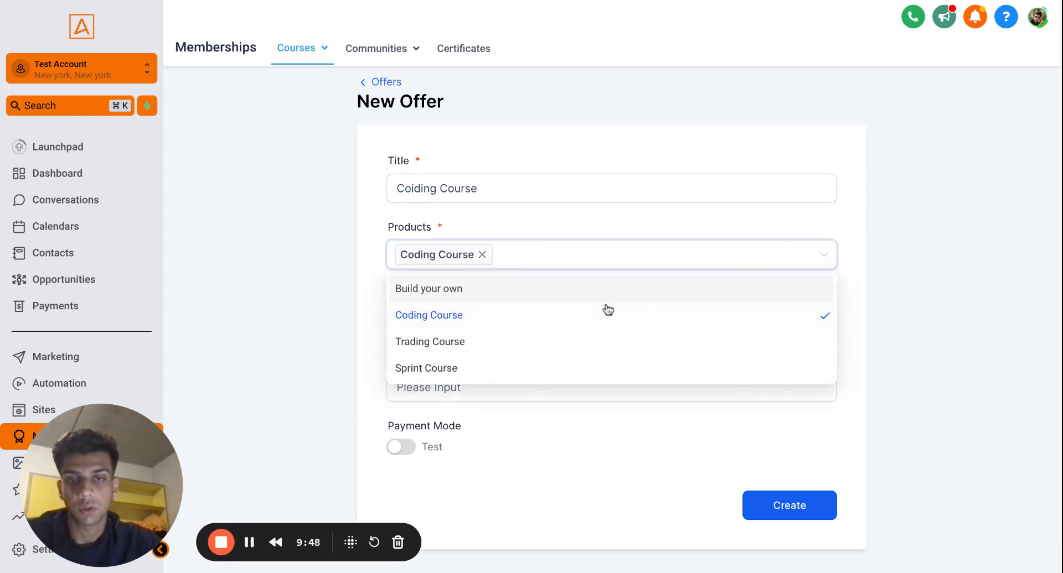
left_click(476, 394)
left_click(451, 331)
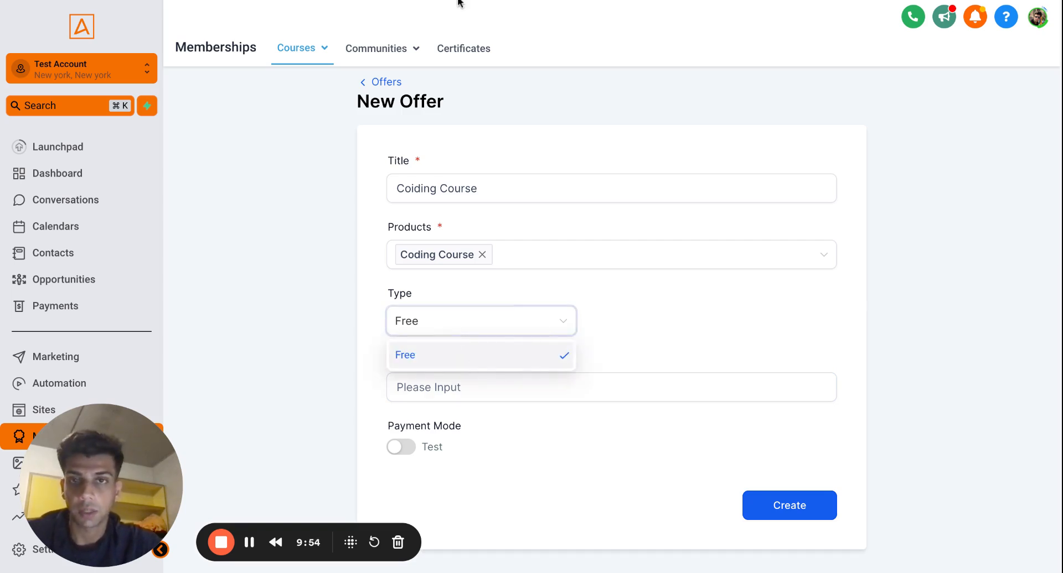
left_click(784, 508)
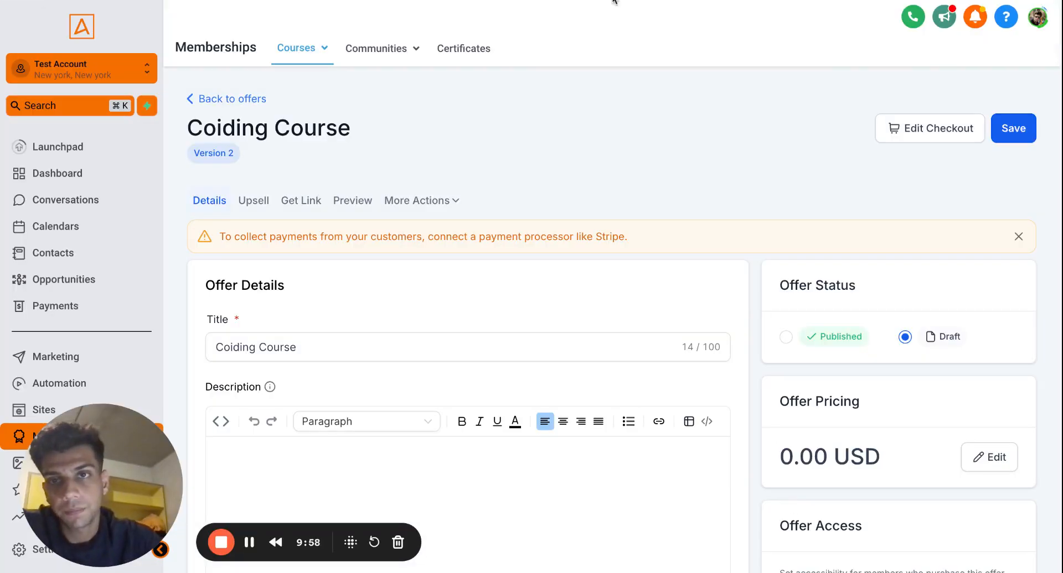
Examine the offer's Free, Onetime Payment and Recurring Subscription pricing plans and close them without saving.
scroll(589, 308, "down", 1)
scroll(588, 309, "up", 1)
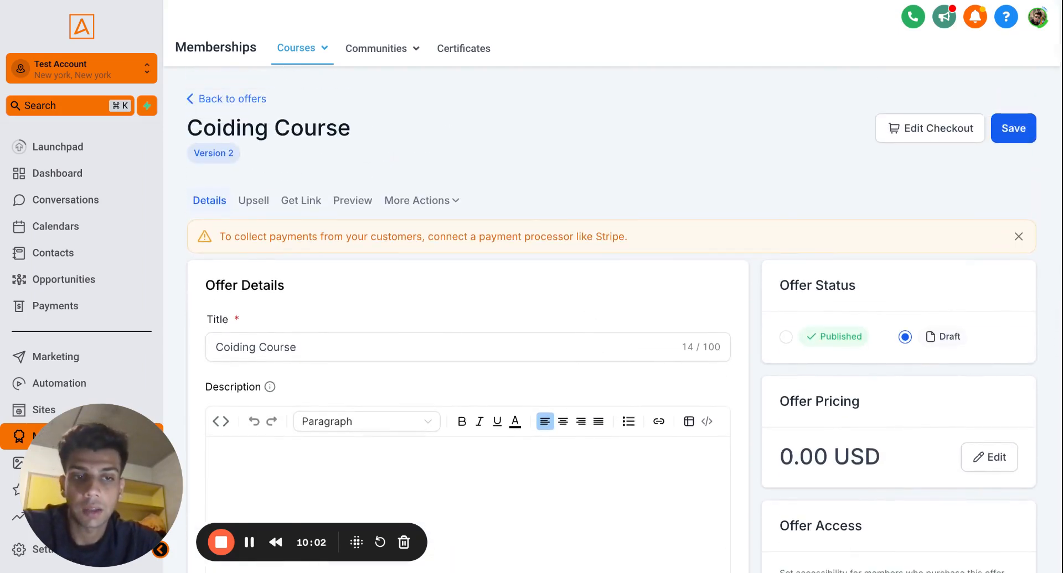
left_click(989, 457)
left_click(382, 289)
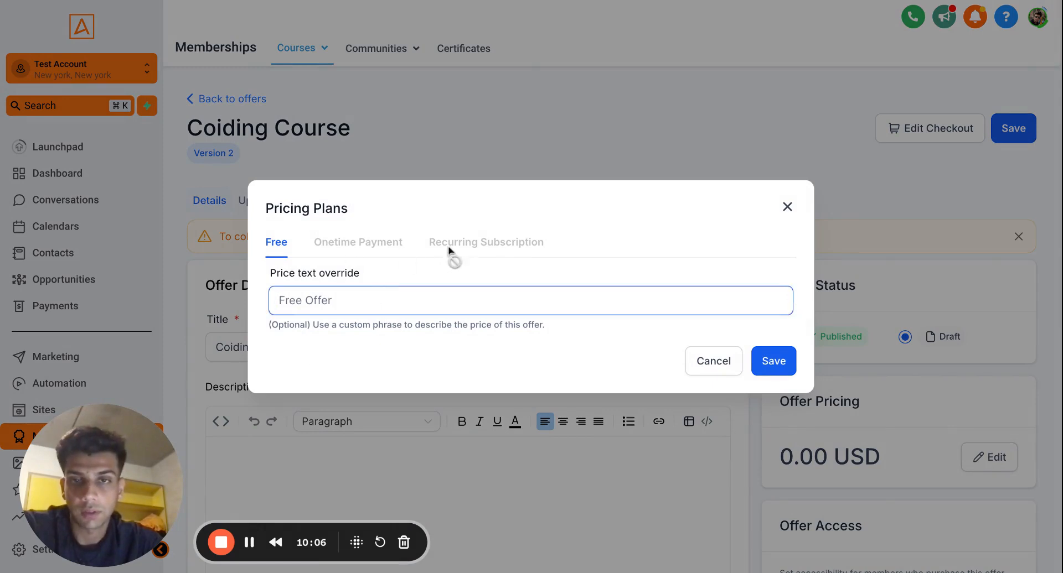
left_click(373, 234)
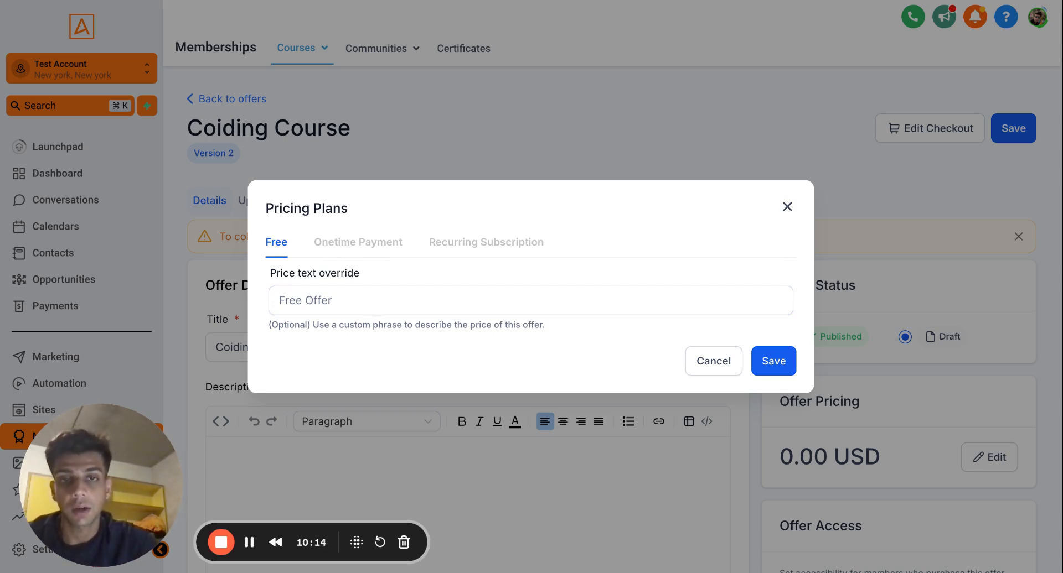
left_click(787, 209)
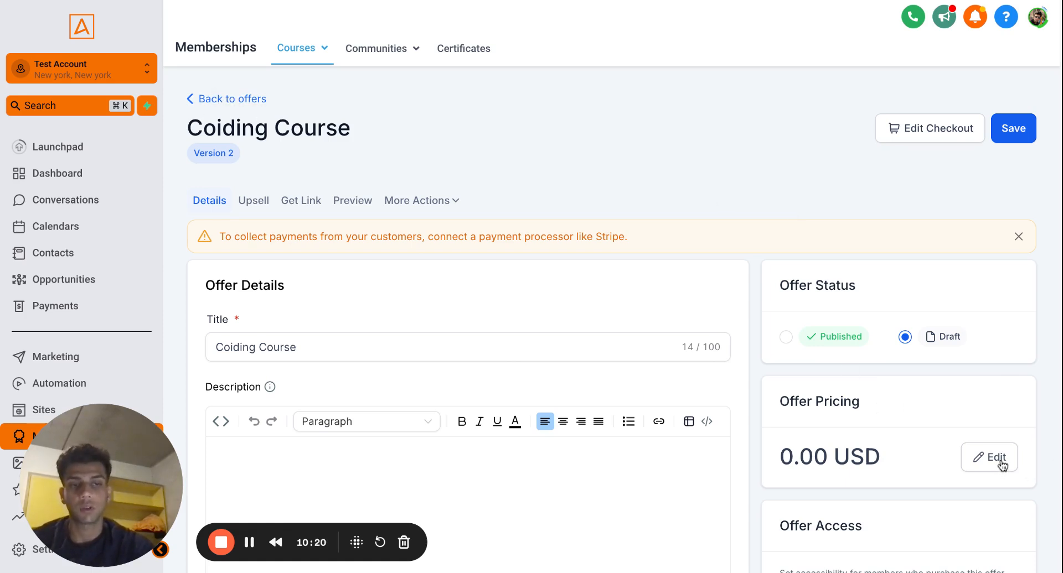
Look over the offer's details and return to the offers list.
scroll(334, 305, "down", 1)
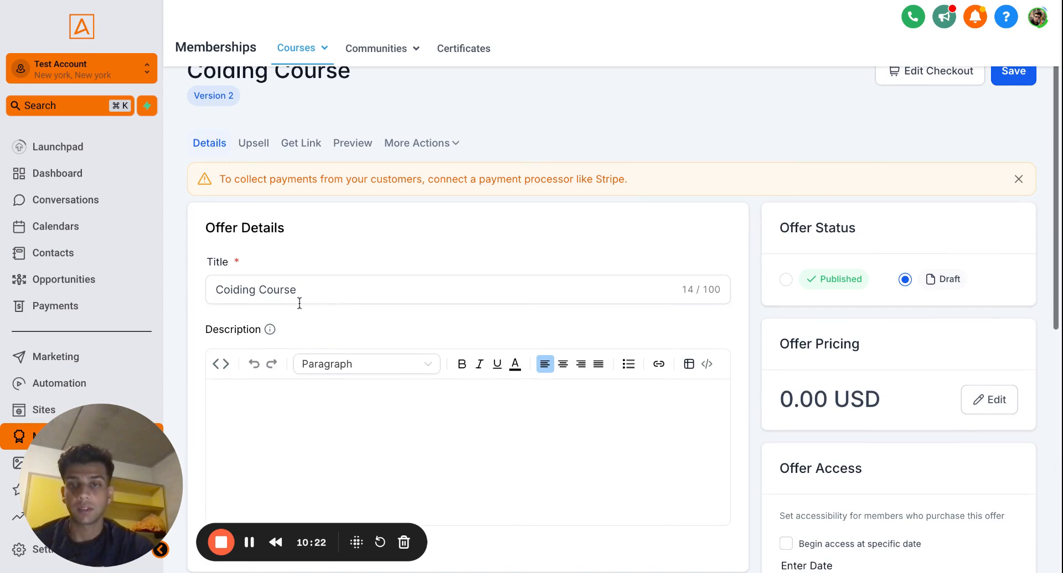
scroll(310, 223, "up", 1)
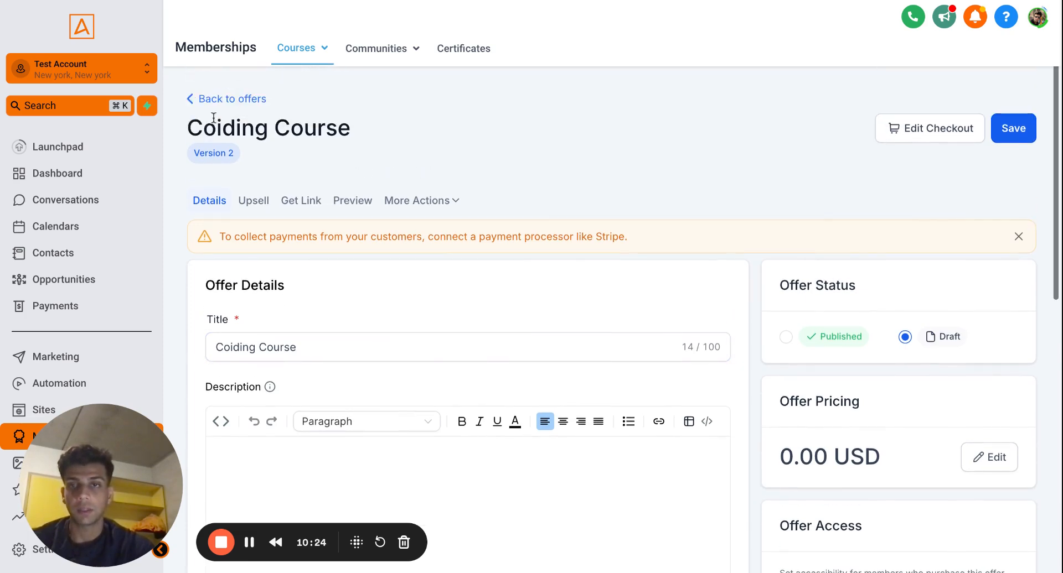
left_click(208, 98)
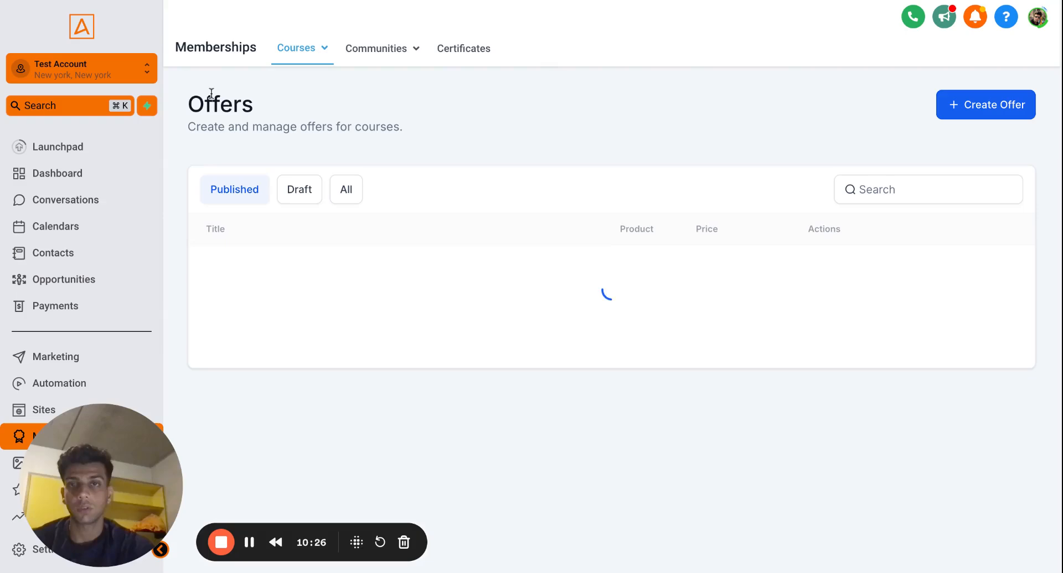
Leave the course offers and open the Automation section's workflow list.
left_click(318, 45)
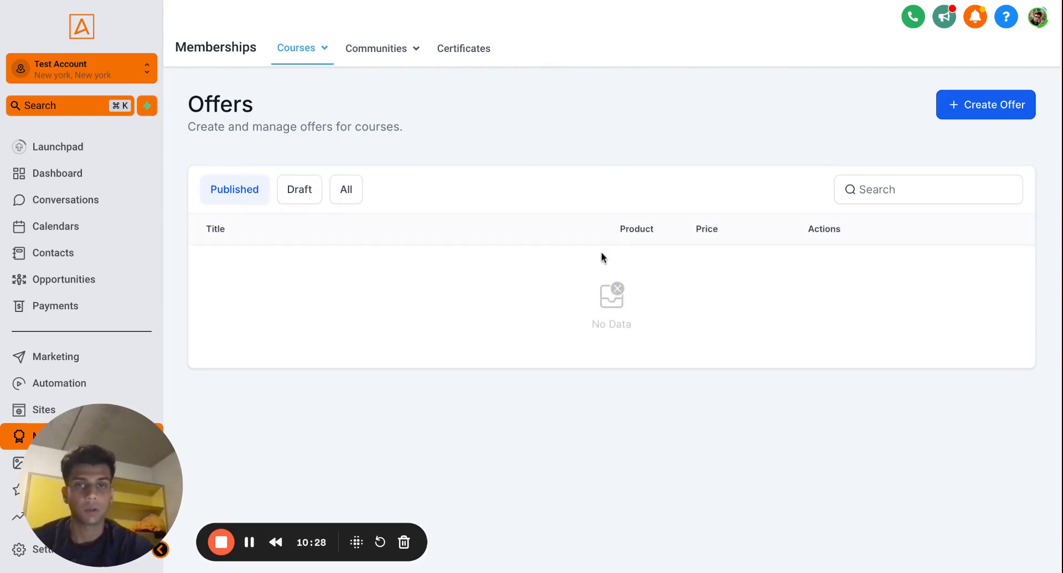
mouse_move(278, 48)
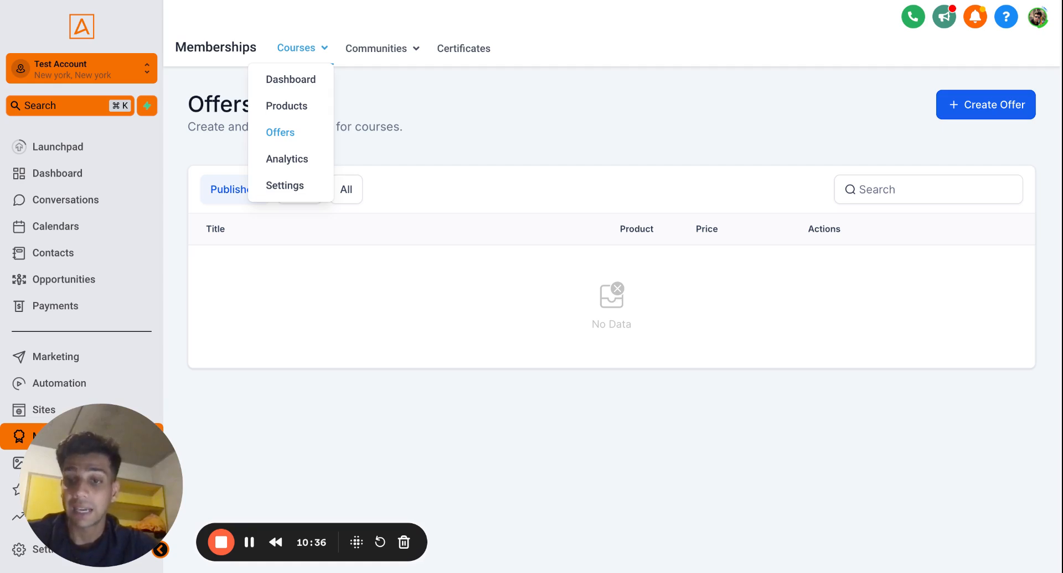
left_click(78, 481)
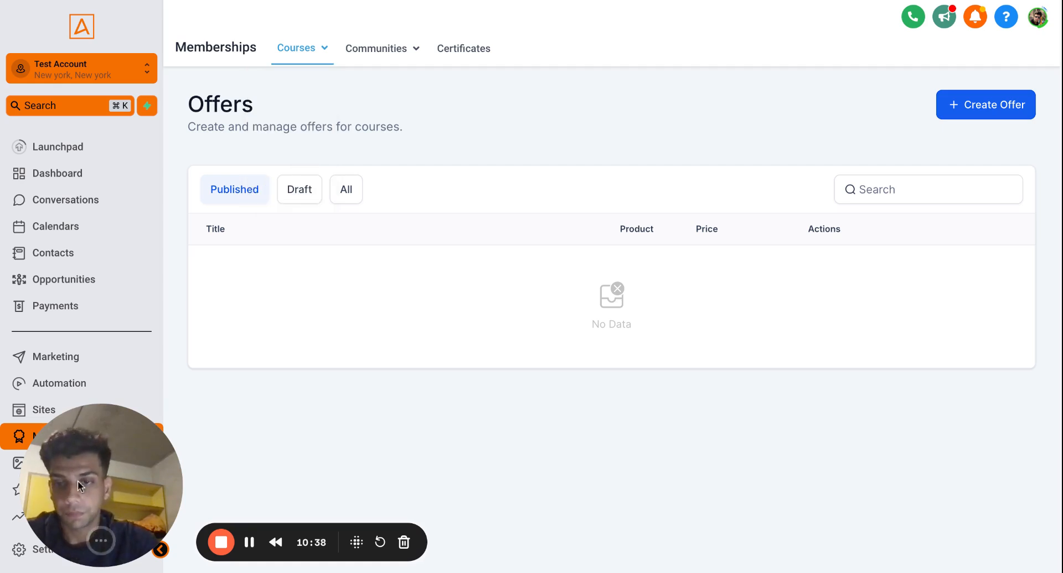
left_click_drag(118, 464, 351, 414)
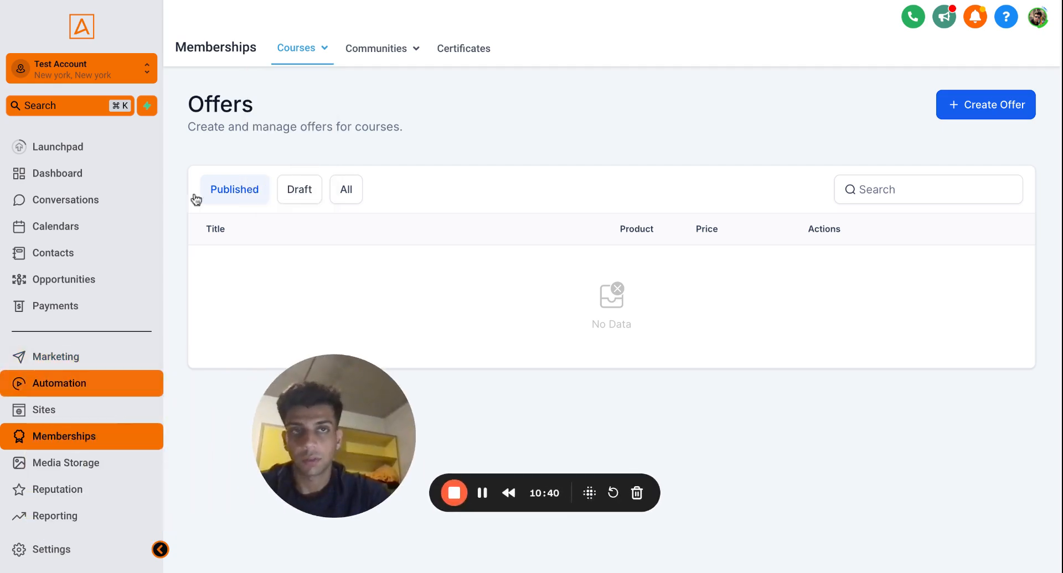
left_click(379, 1)
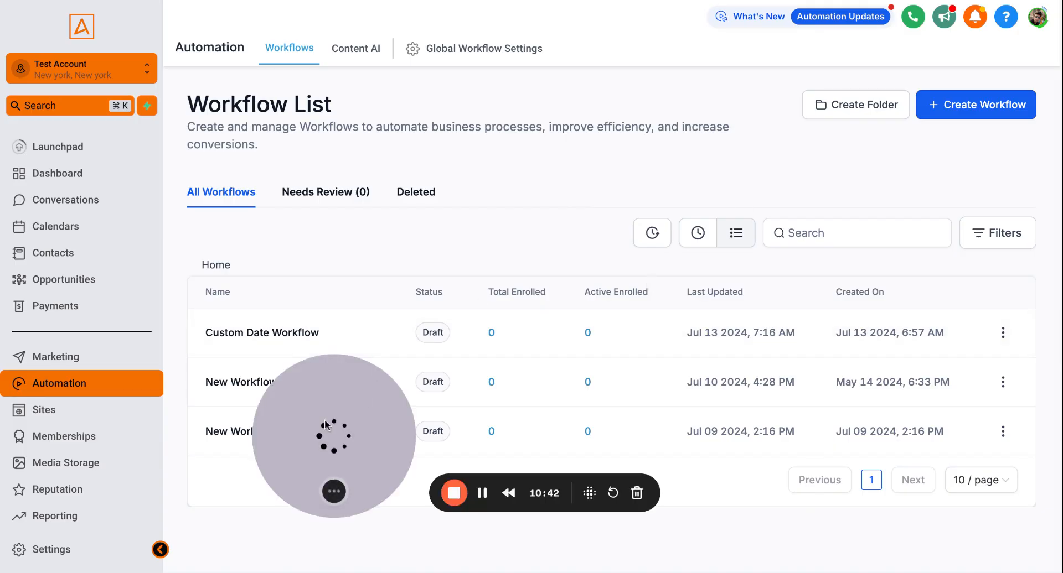
Create a new blank workflow from the workflow list.
left_click_drag(328, 426, 319, 161)
left_click(974, 116)
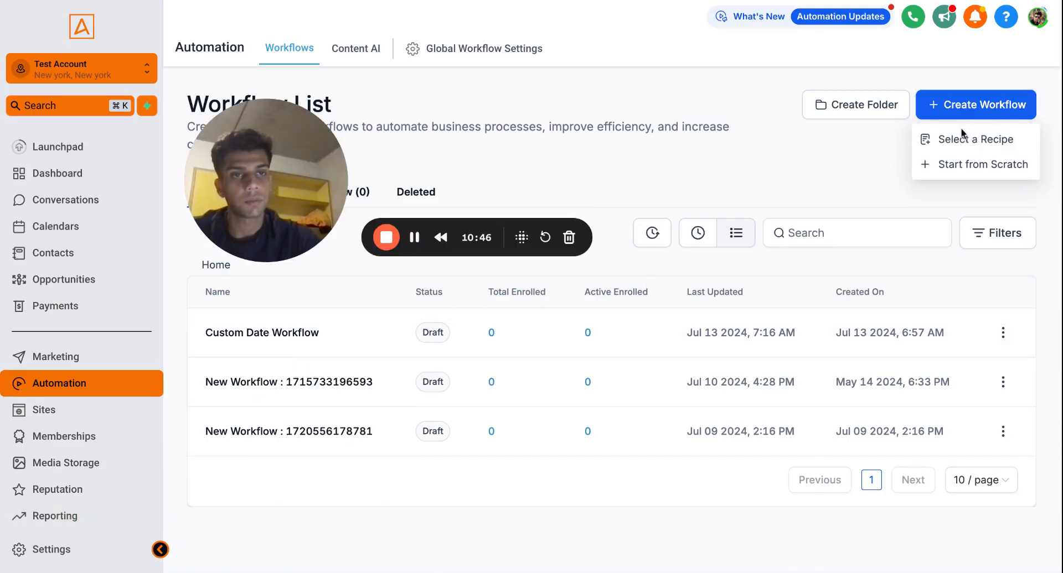
left_click(935, 143)
left_click_drag(304, 203, 74, 94)
left_click(412, 320)
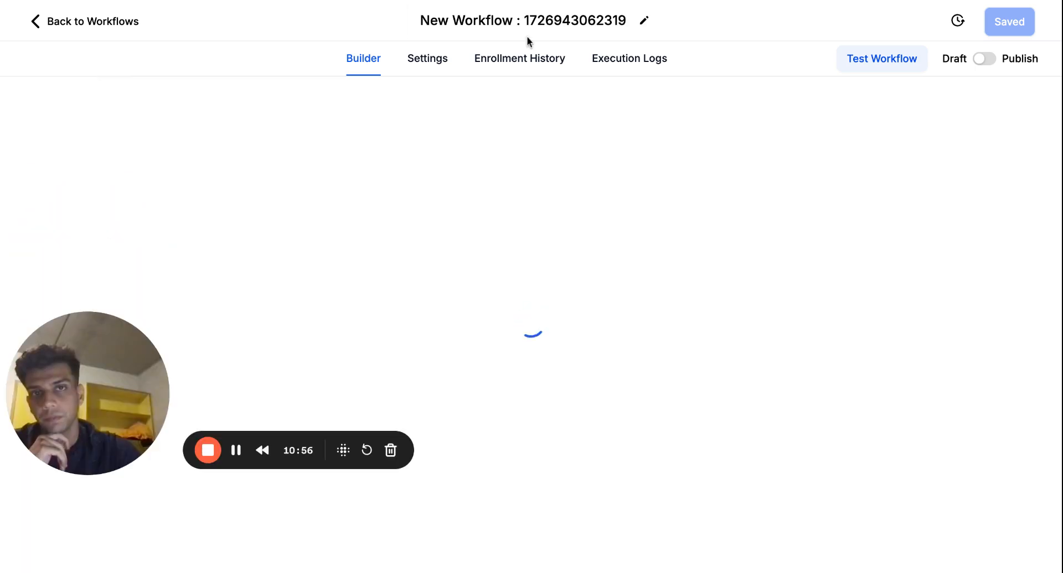
Rename the new workflow as "Course Automation".
left_click(479, 9)
key("ctrl+a")
type("Coufrse")
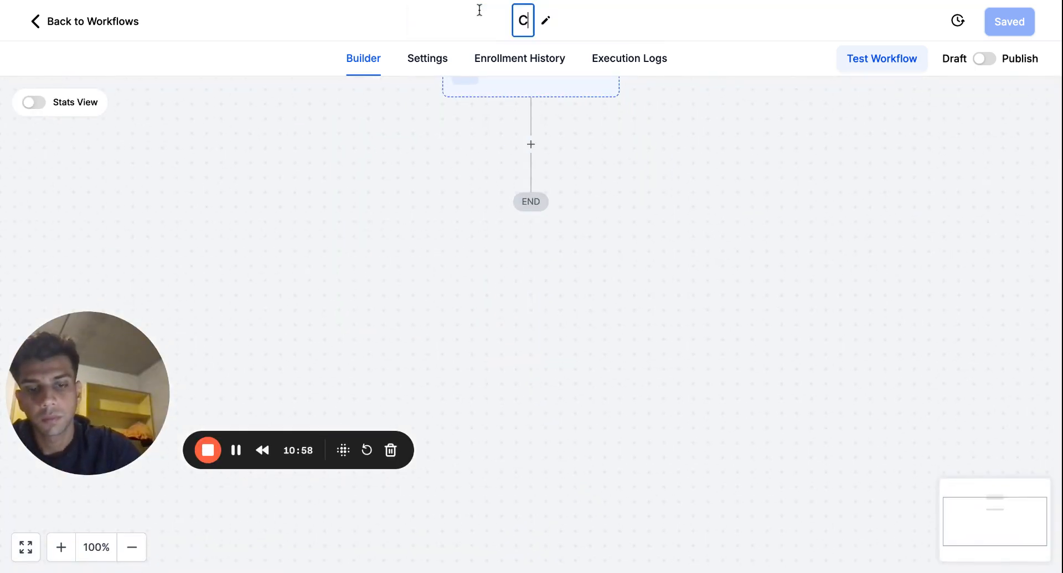
key("BackSpace")
key("BackSpace")
key("BackSpace")
key("BackSpace")
type("rse ")
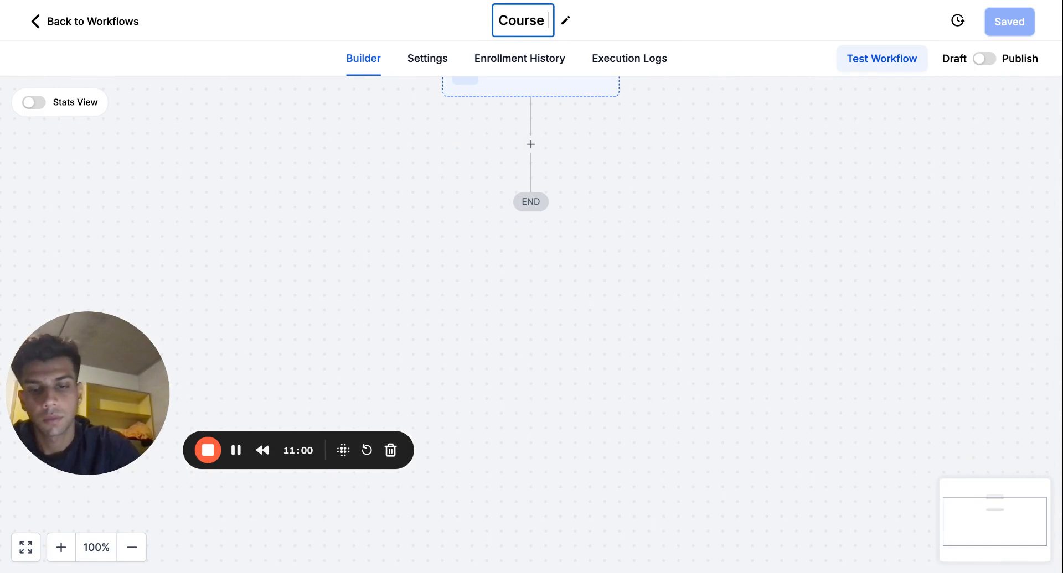
type("Automation's")
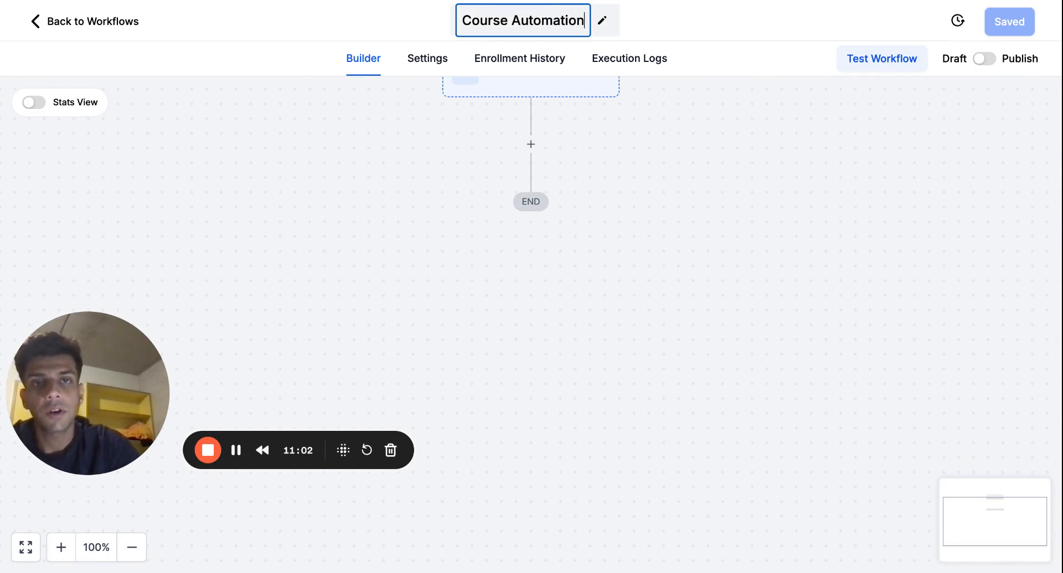
key("BackSpace")
key("BackSpace")
key("BackSpace")
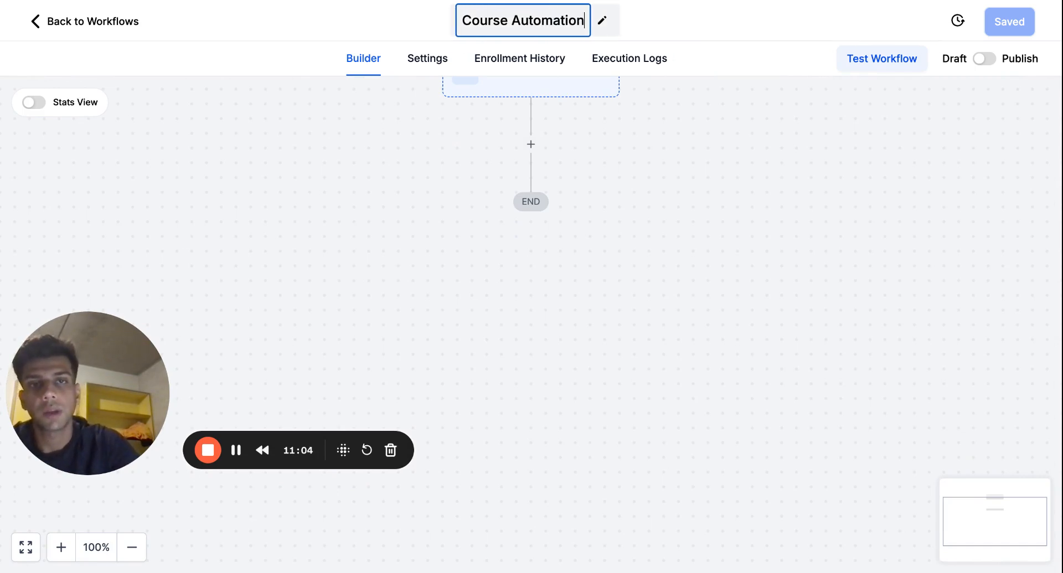
key("Return")
left_click(640, 168)
Open the workflow's trigger choices and examine the Courses triggers, such as lesson, offer access and product events.
scroll(639, 168, "up", 2)
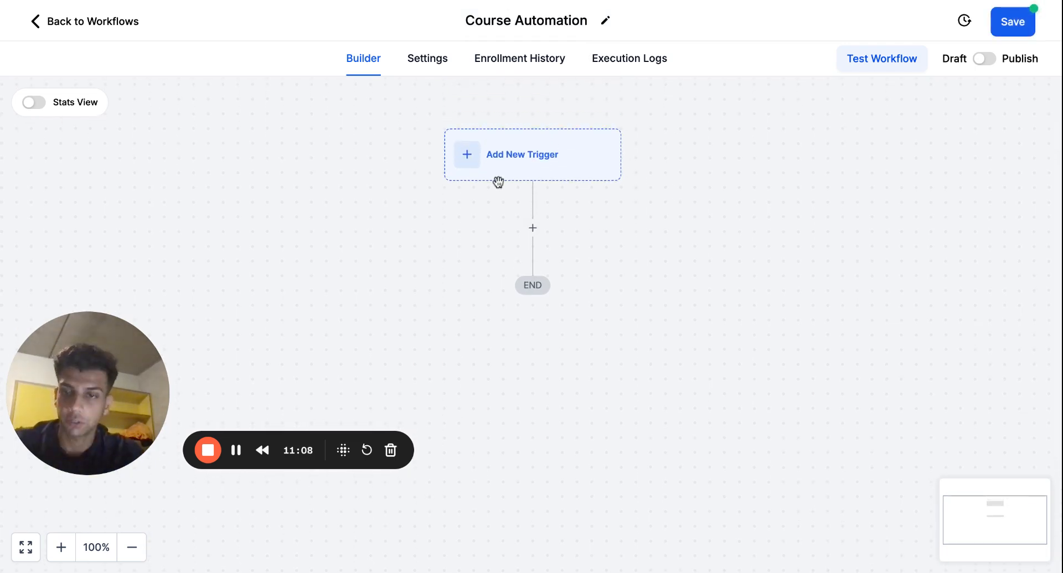
left_click(529, 170)
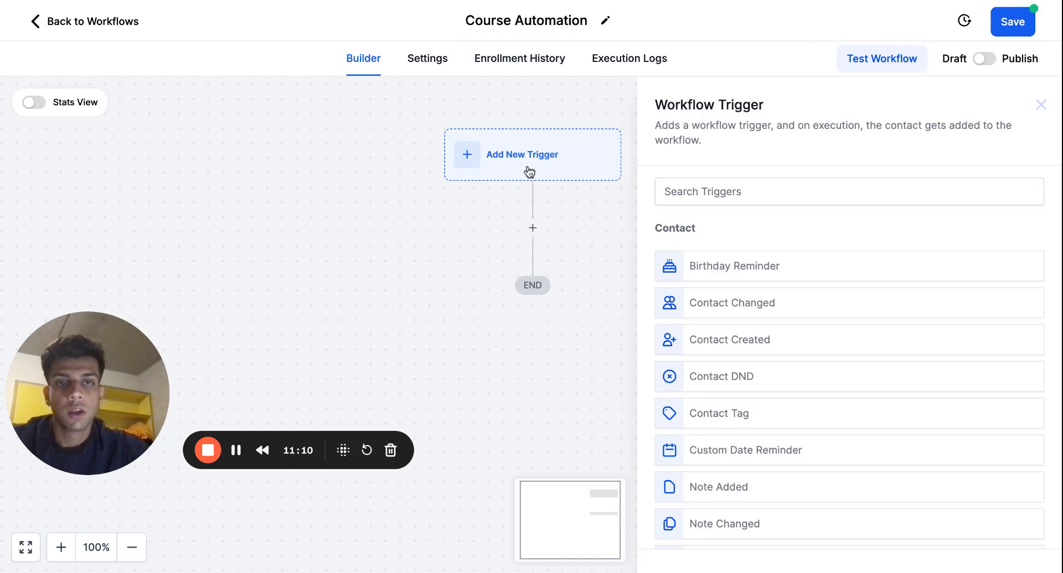
scroll(889, 330, "down", 20)
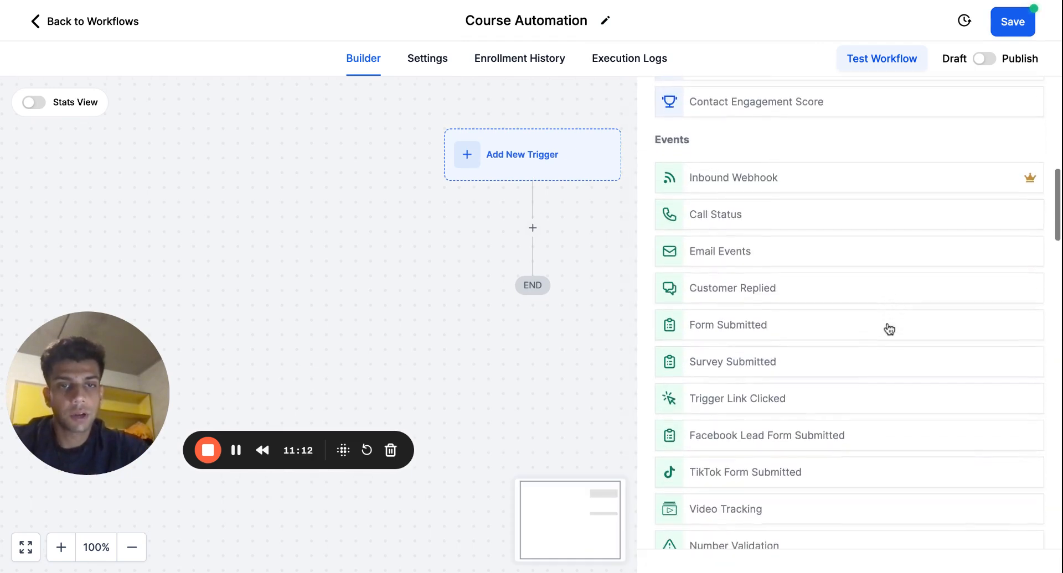
scroll(857, 313, "down", 10)
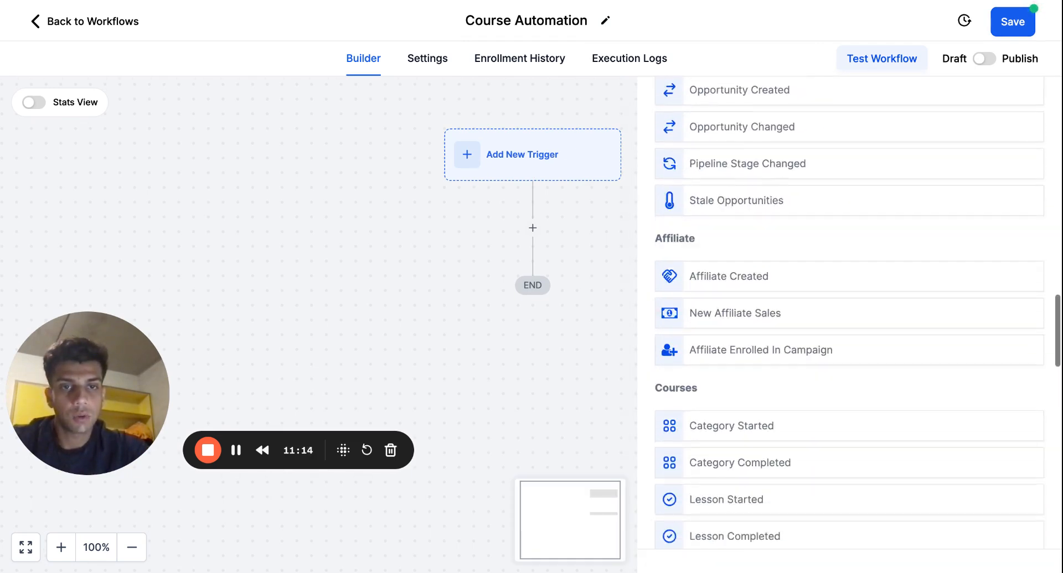
scroll(754, 157, "down", 1)
scroll(792, 147, "up", 1)
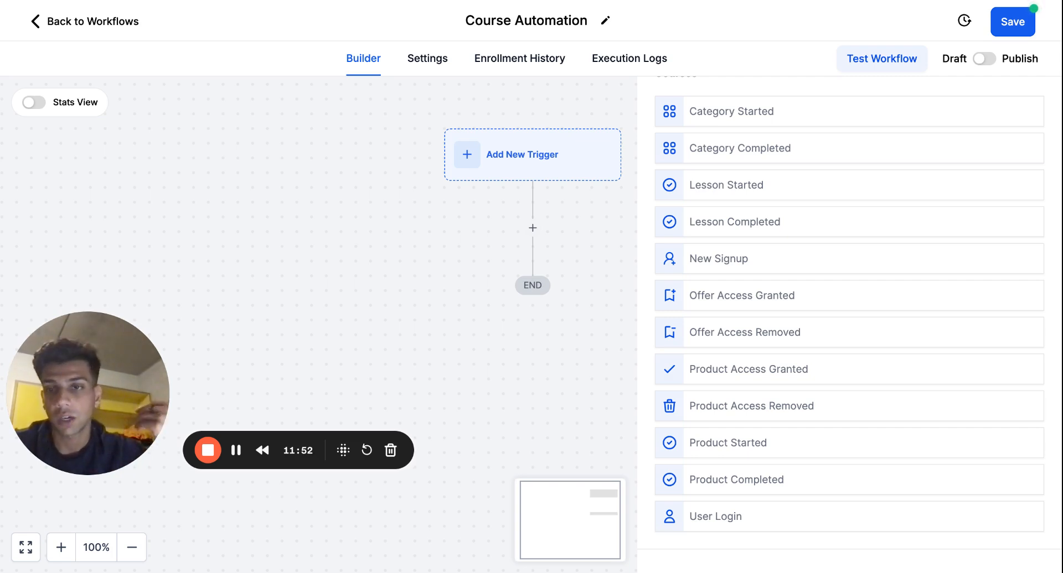
scroll(766, 239, "down", 2)
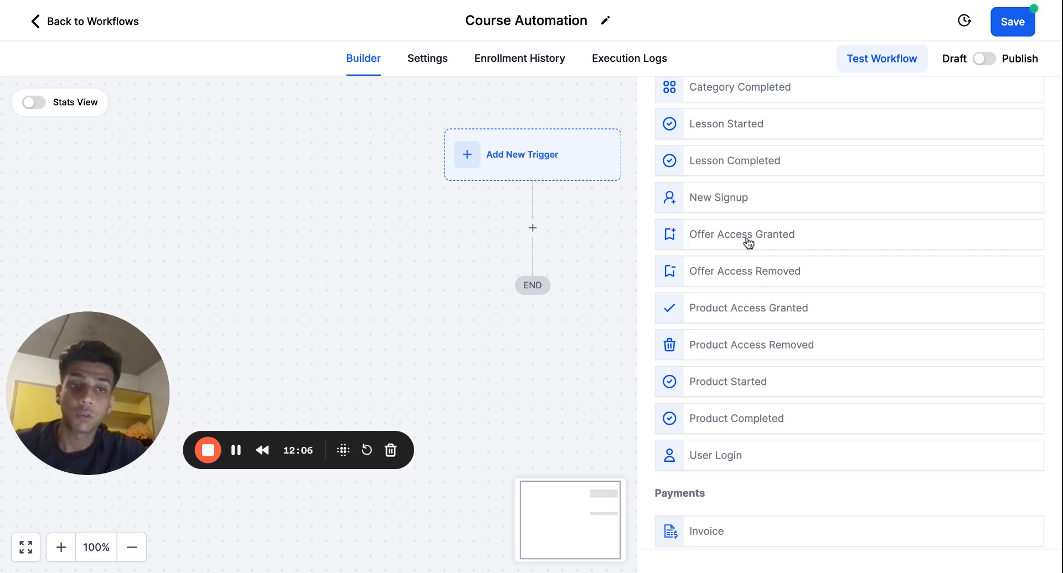
scroll(748, 242, "down", 1)
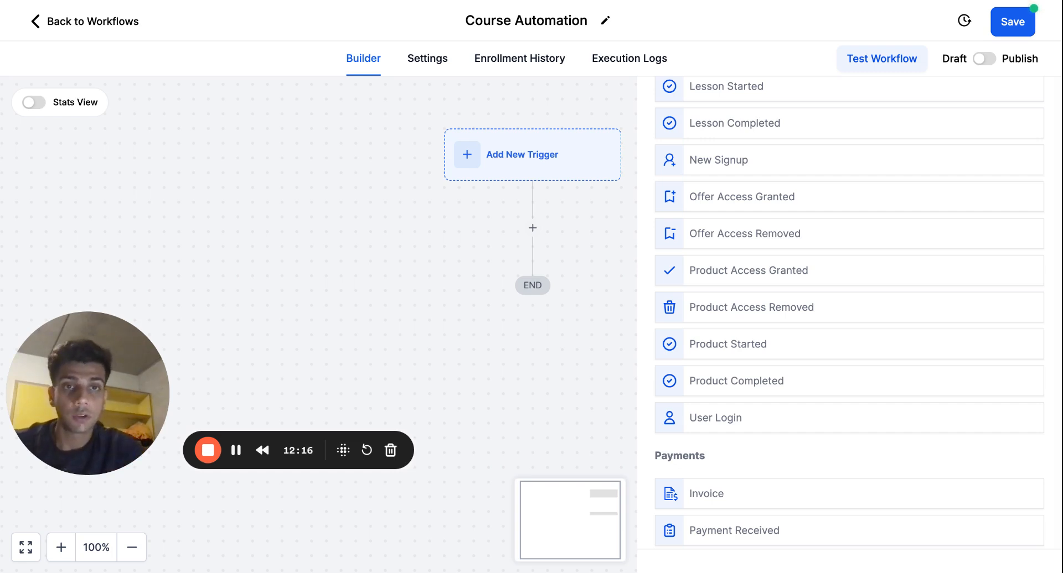
scroll(849, 310, "up", 1)
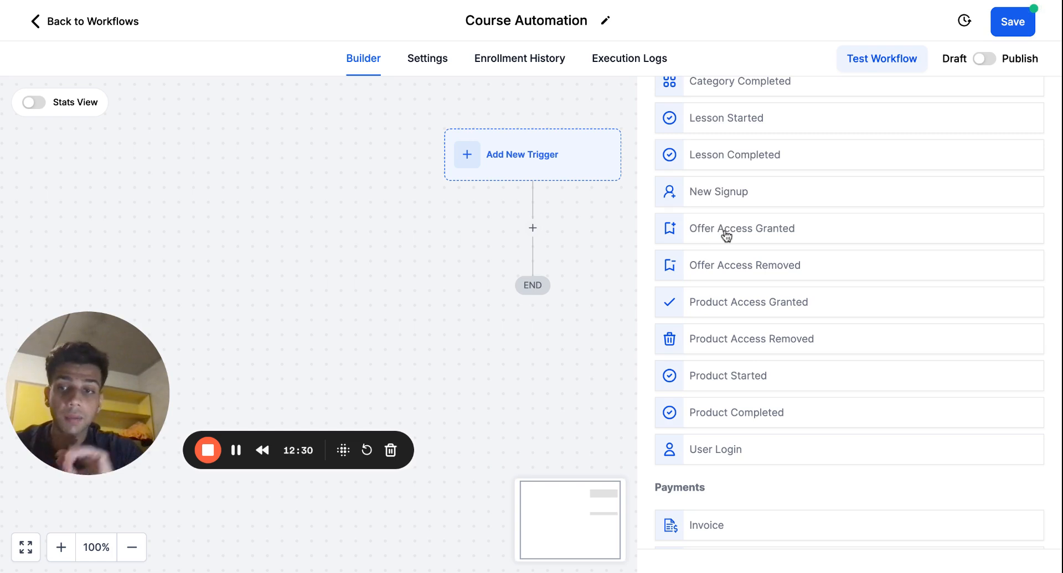
scroll(726, 236, "down", 1)
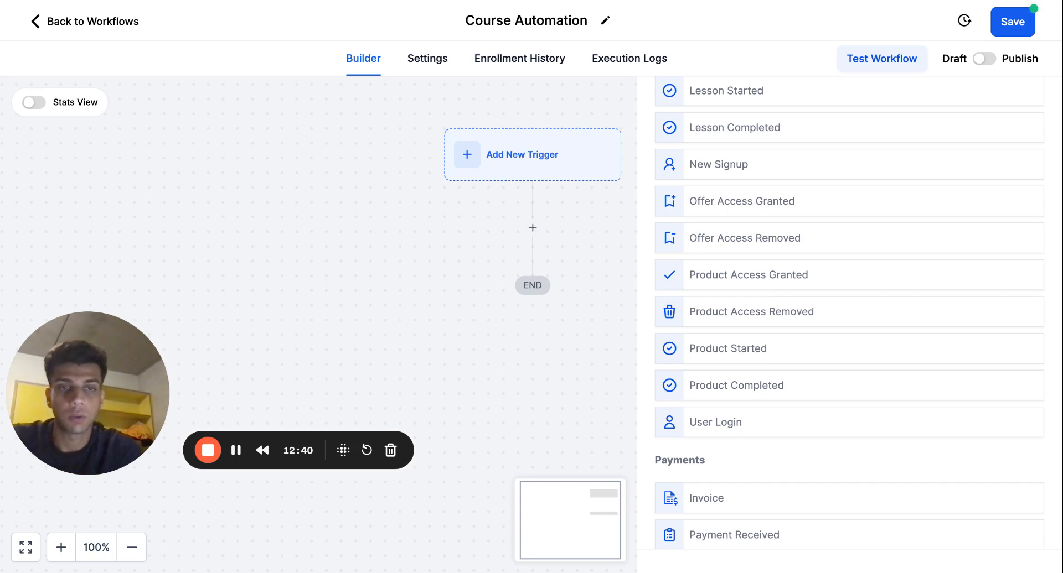
scroll(728, 308, "down", 1)
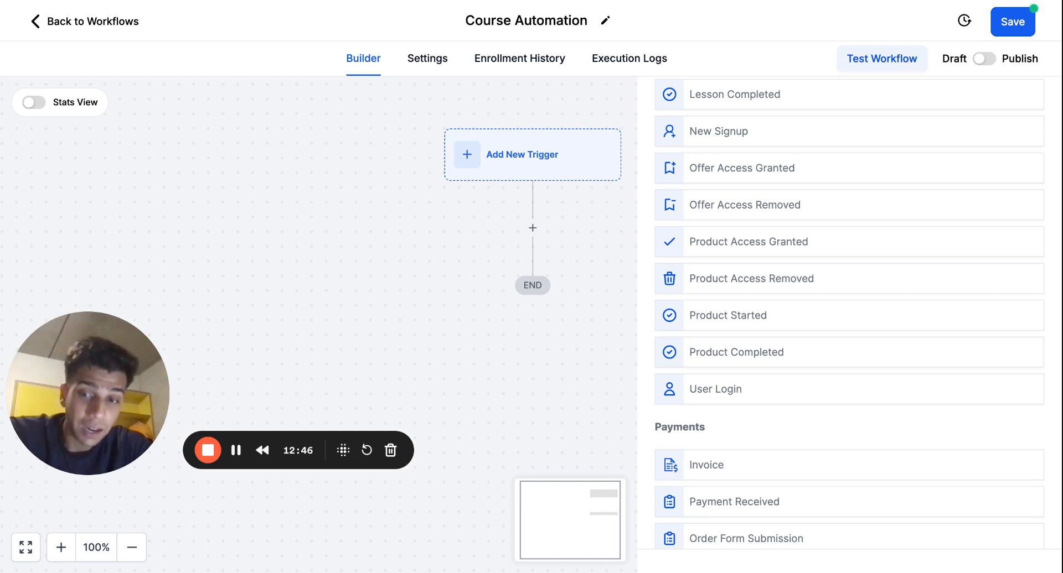
scroll(720, 335, "up", 1)
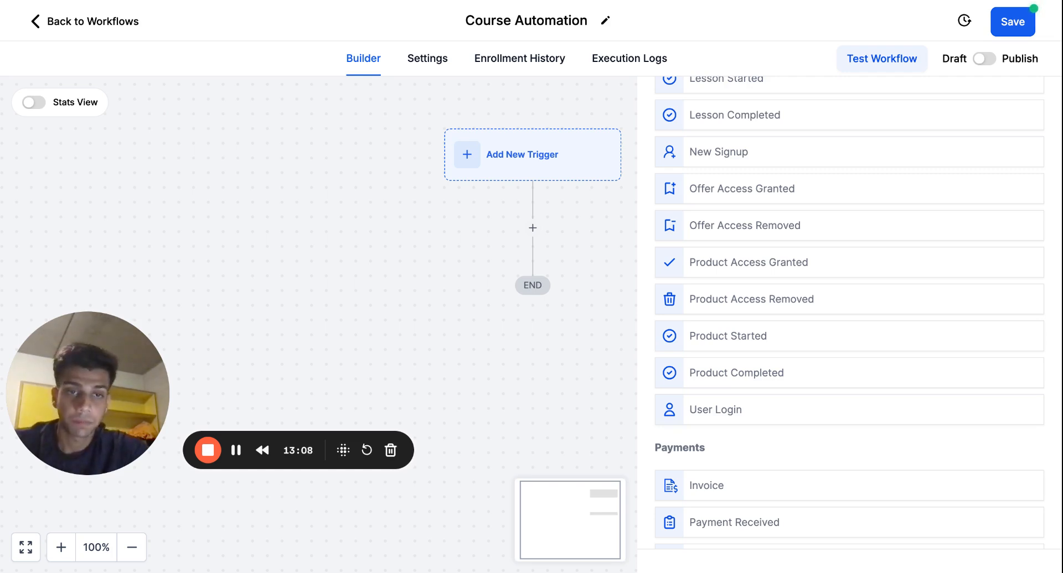
scroll(717, 330, "down", 3)
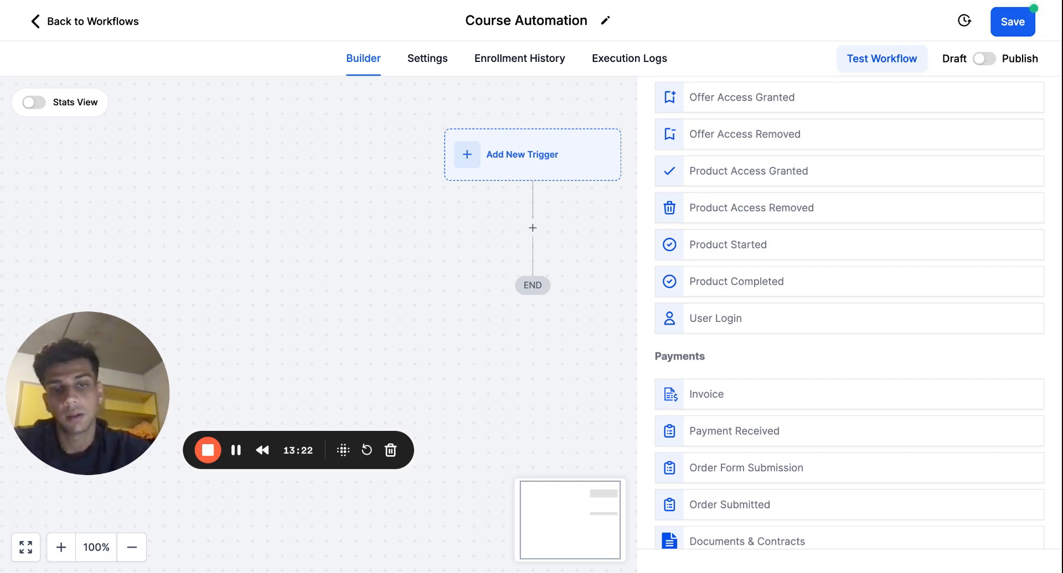
scroll(902, 387, "down", 5)
scroll(909, 392, "up", 4)
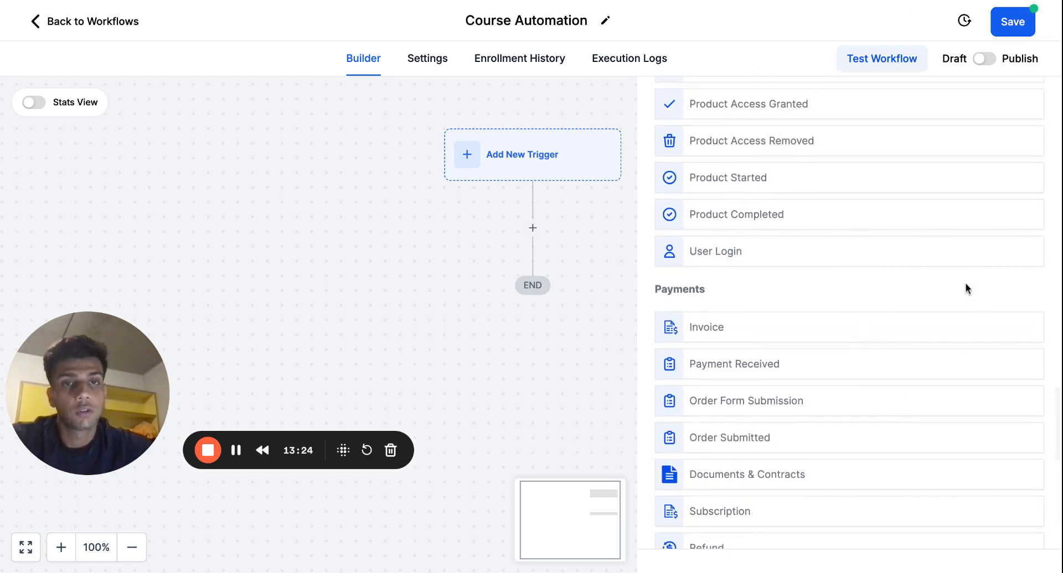
scroll(802, 119, "up", 5)
scroll(814, 244, "up", 2)
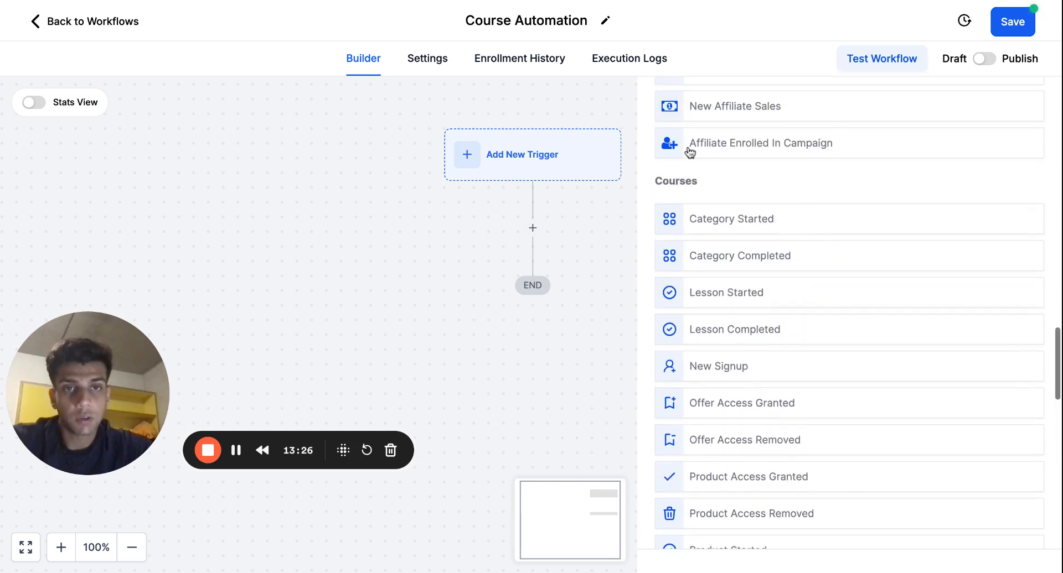
Open the action choices for the workflow's first step and examine the Courses actions for granting and revoking offers.
left_click(533, 230)
scroll(804, 448, "down", 8)
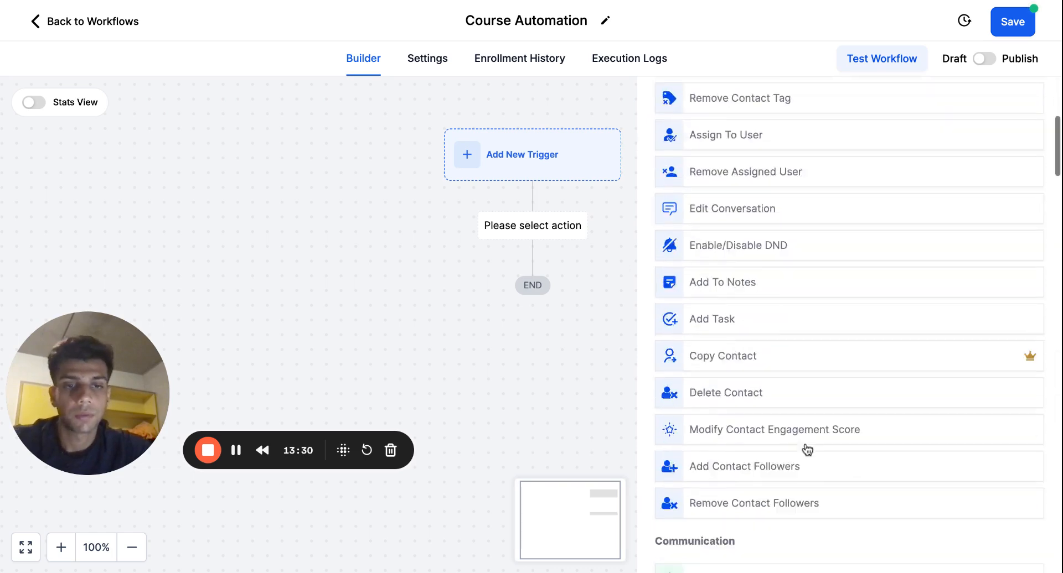
scroll(931, 423, "down", 8)
scroll(933, 424, "down", 20)
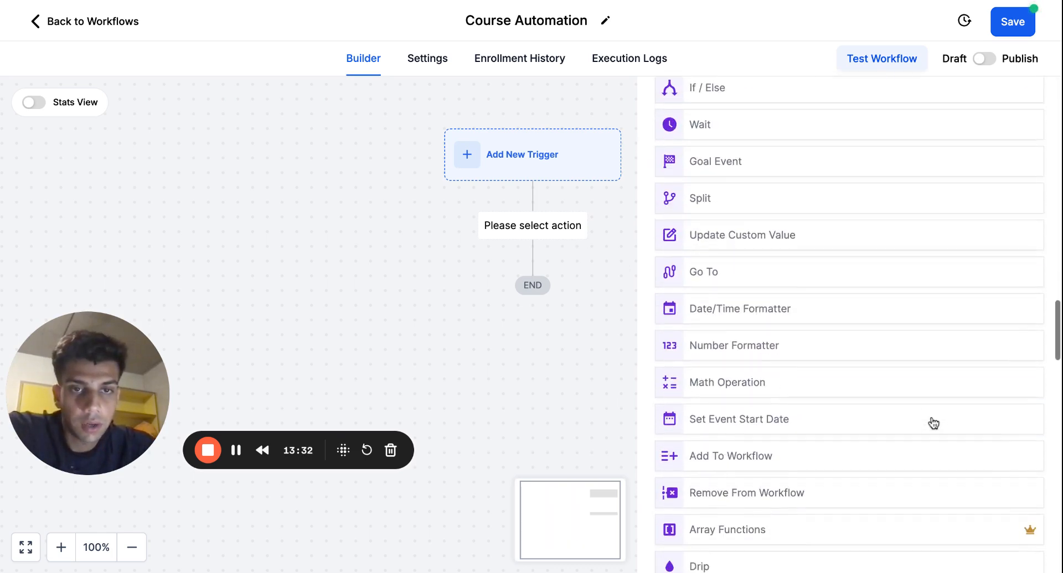
scroll(934, 423, "down", 9)
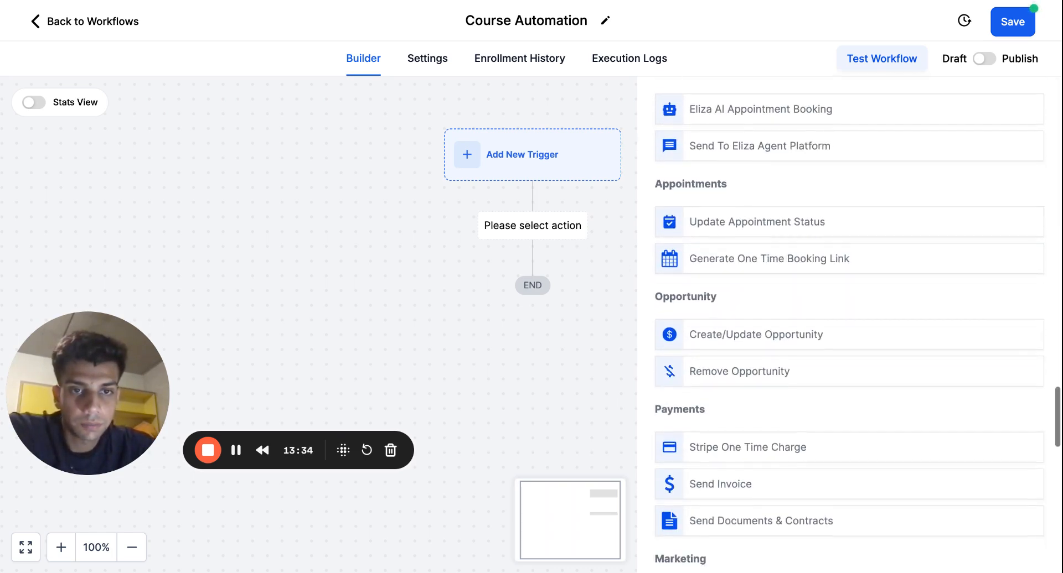
scroll(933, 423, "down", 8)
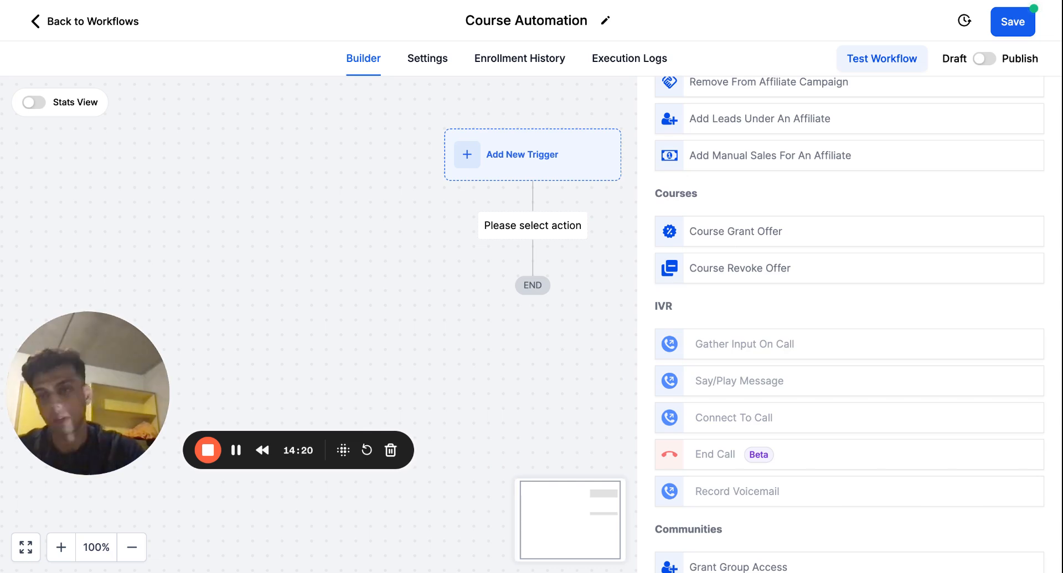
Search the workflow actions for "sms", "emai" and "pi", clearing the search each time.
scroll(745, 248, "up", 20)
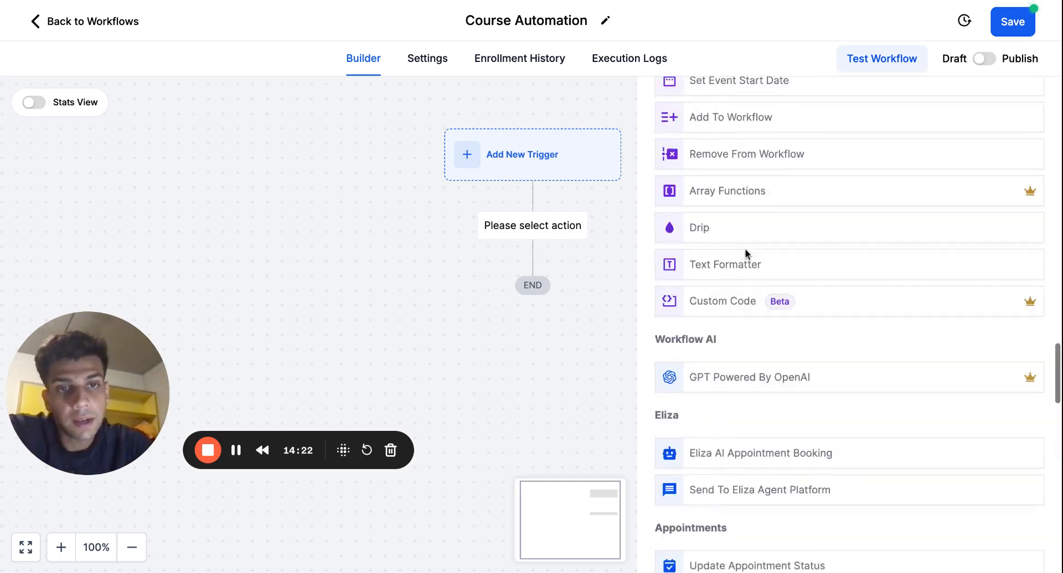
scroll(805, 310, "up", 10)
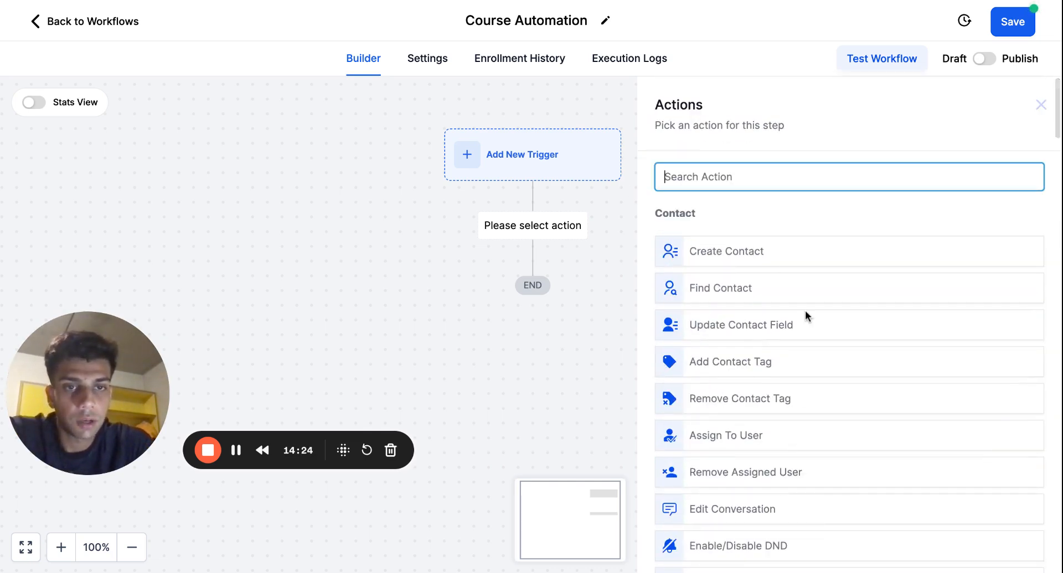
type("smsm")
key("BackSpace")
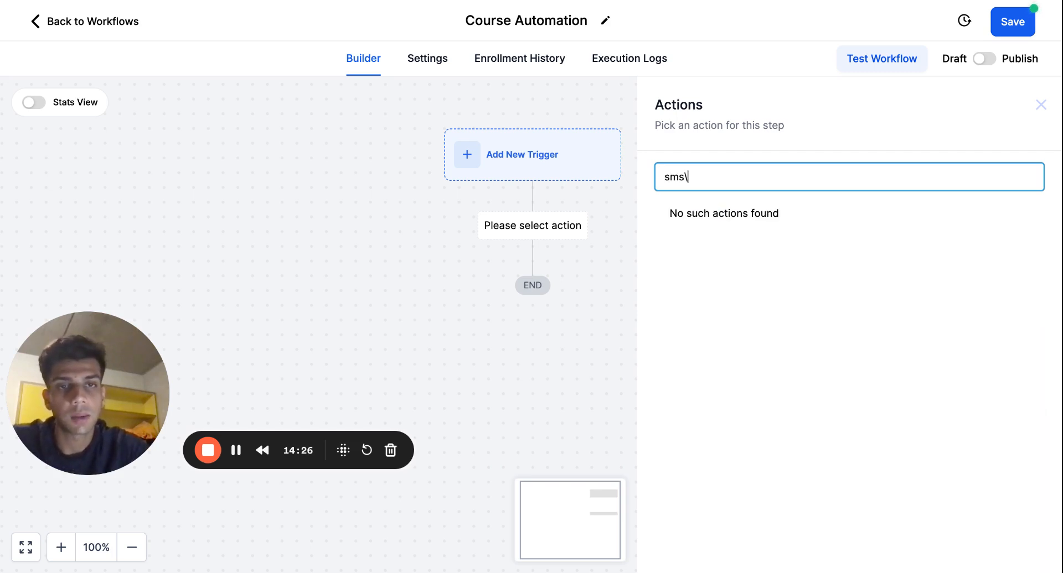
key("BackSpace")
key("BackSpace")
key("BackSpace")
type("emai")
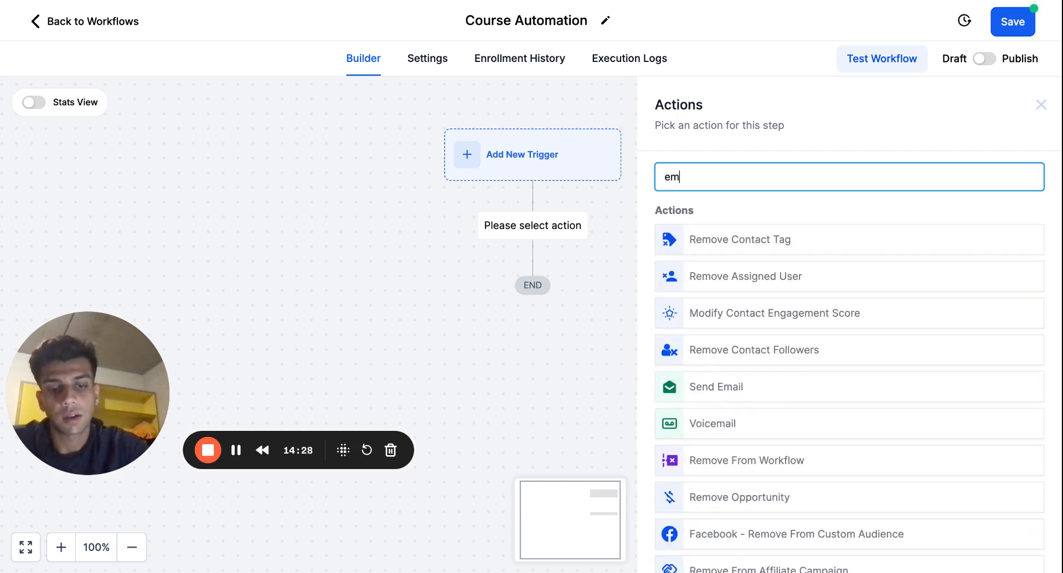
key("BackSpace")
key("BackSpace")
key("BackSpace")
key("BackSpace")
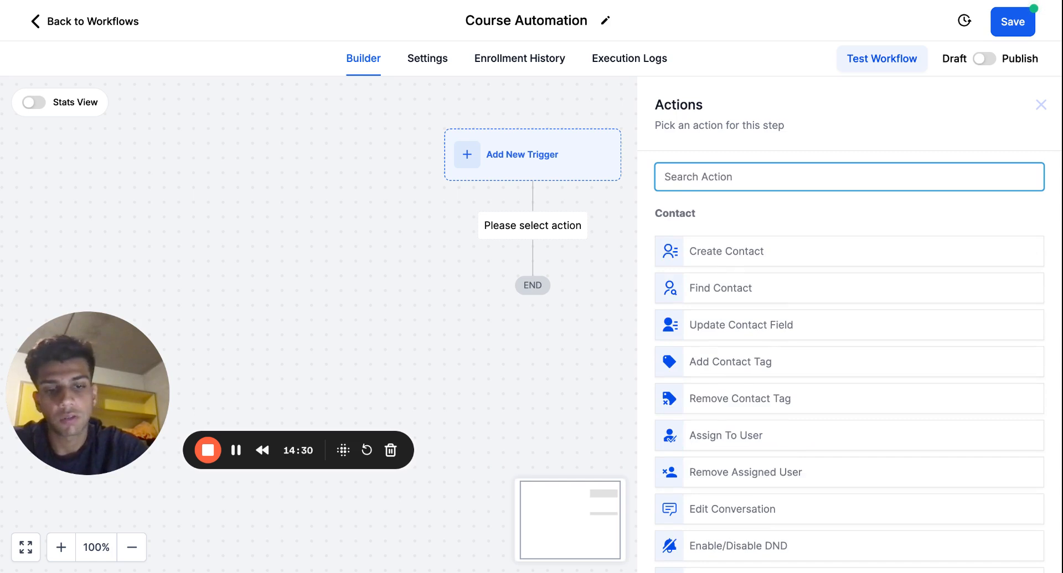
type("pi")
key("BackSpace")
key("BackSpace")
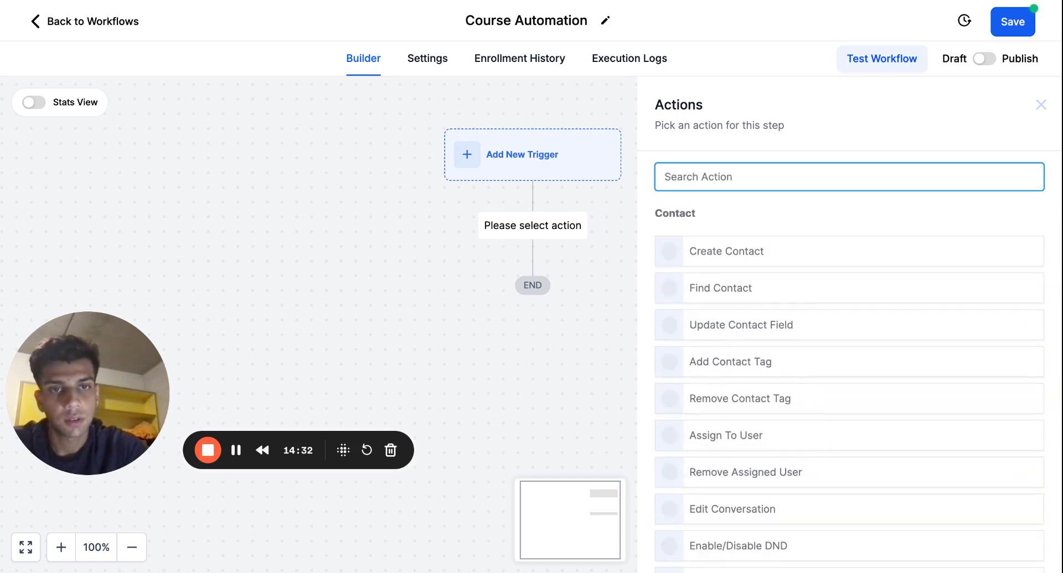
Search the workflow actions for "opp" and "tag", clear the search, and examine the Courses actions in the full list.
type("opp")
key("BackSpace")
key("BackSpace")
key("BackSpace")
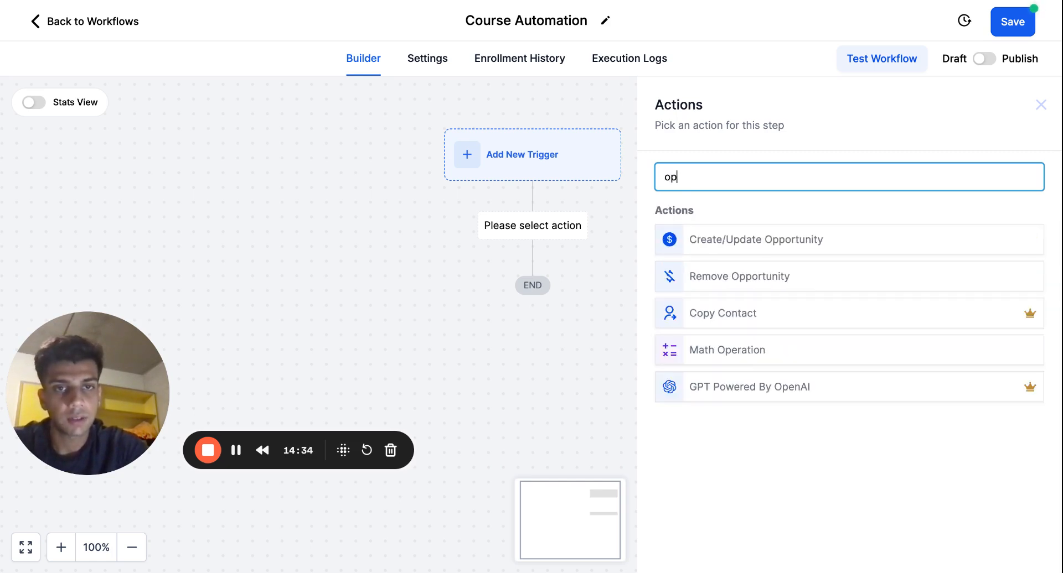
type("tag")
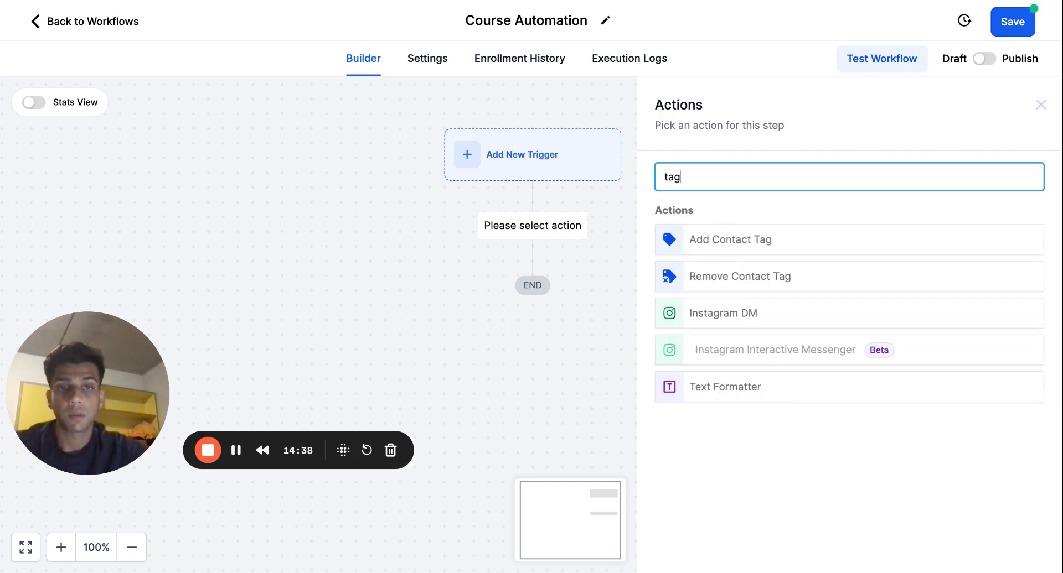
key("BackSpace")
key("BackSpace")
key("BackSpace")
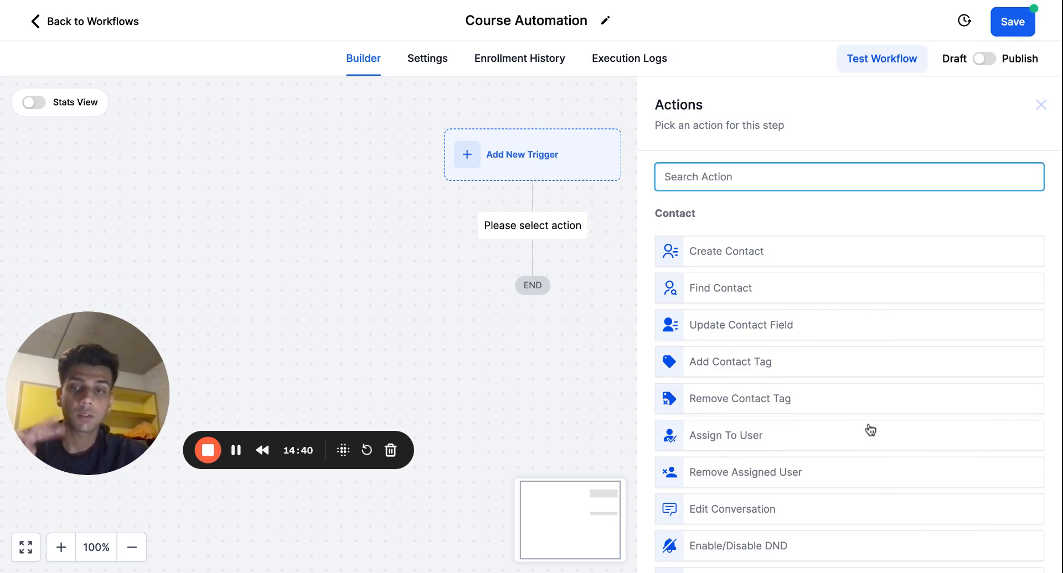
scroll(871, 430, "down", 20)
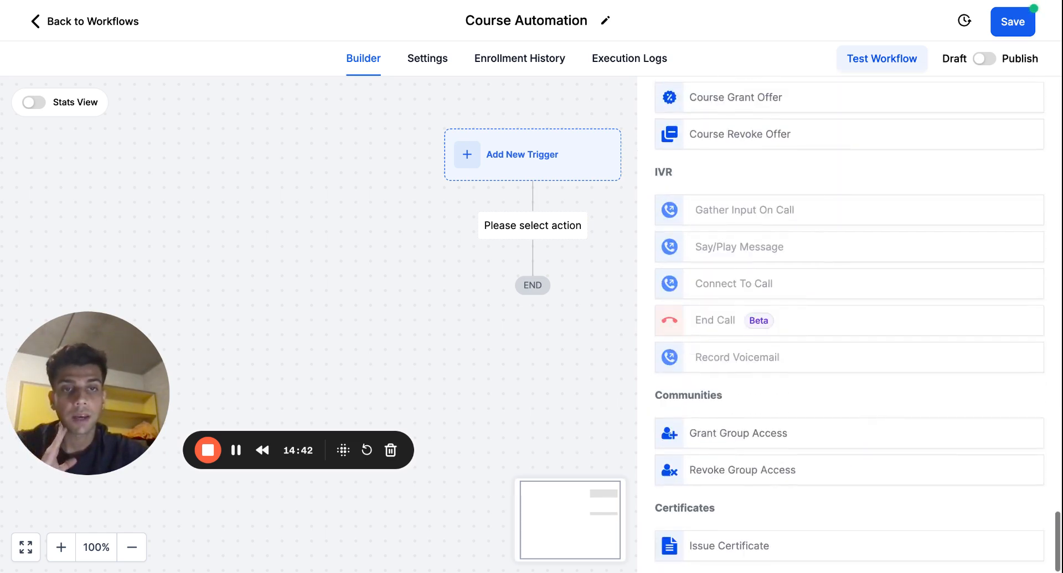
scroll(698, 487, "up", 6)
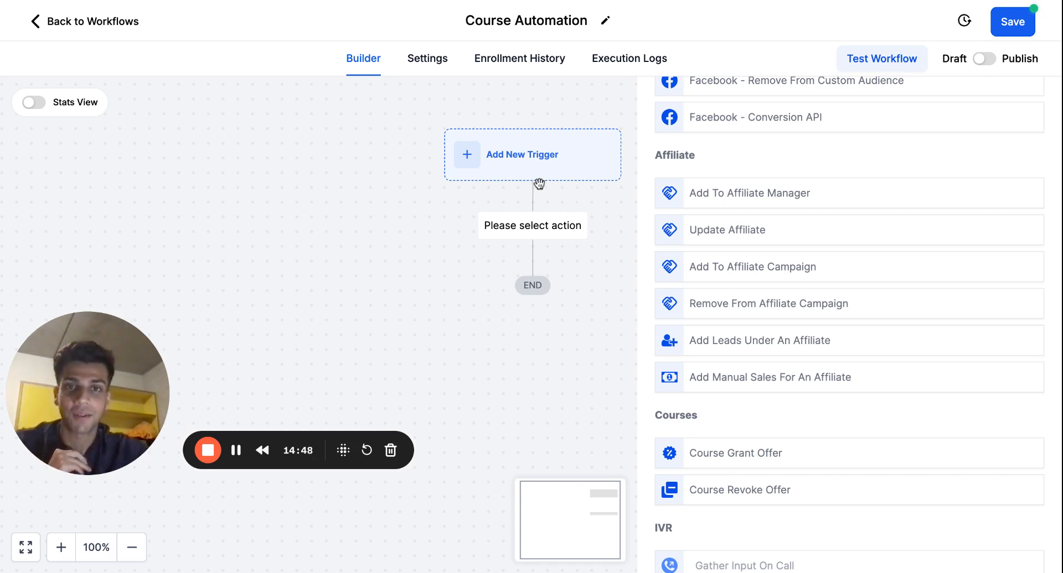
Open the workflow's trigger choices and look through the available trigger categories.
left_click(518, 171)
scroll(851, 383, "down", 15)
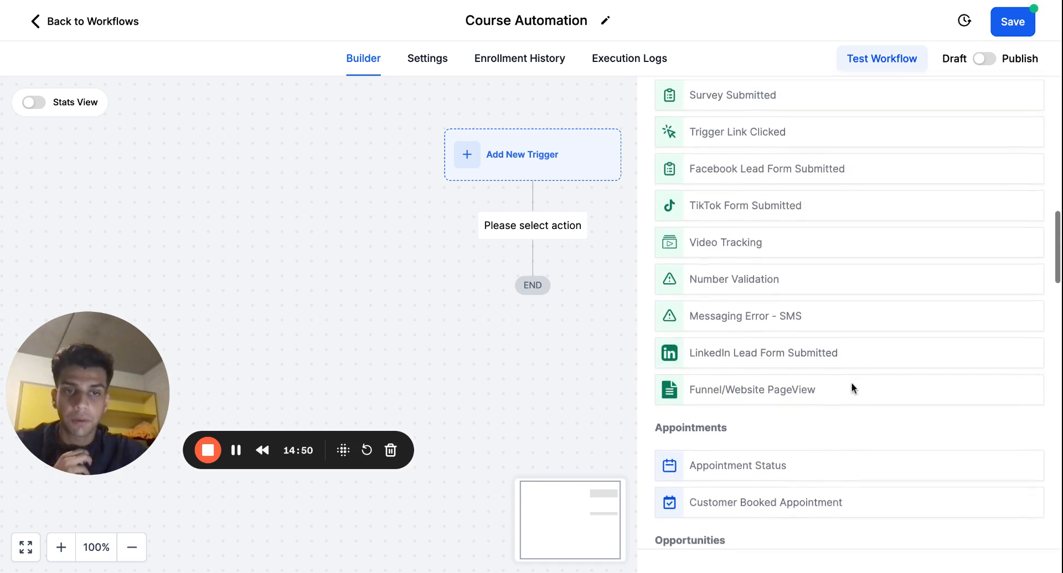